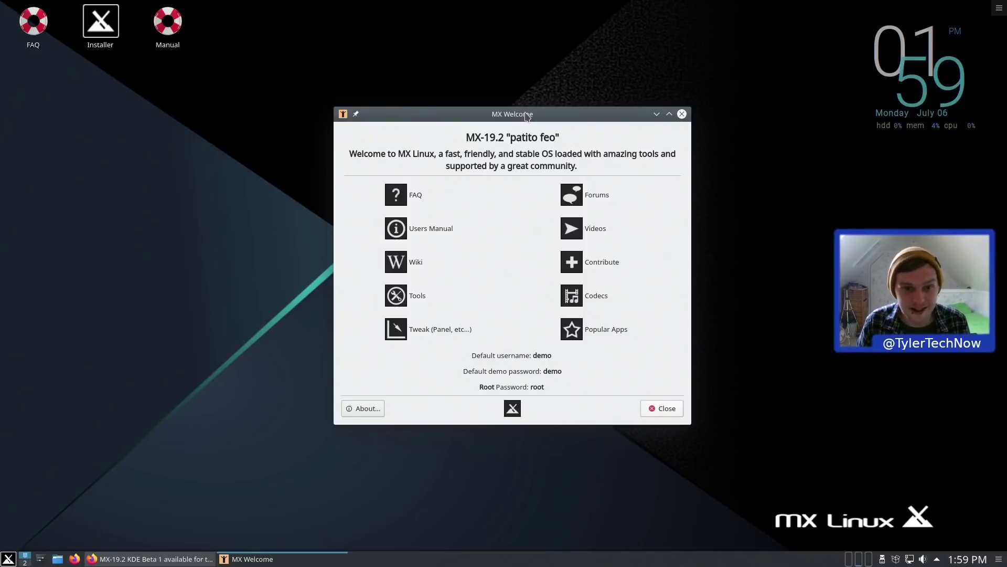
- Bring the Firefox window with the MX-19.2 KDE Beta 1 blog post to the front
click(169, 564)
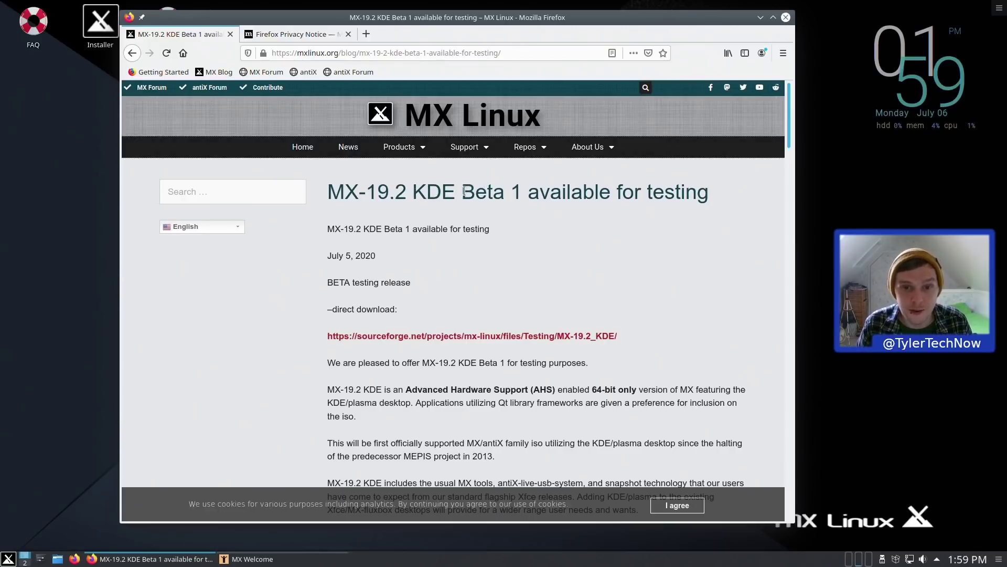
- Highlight 'Beta' in the post title and the KDE/plasma 5.14.5 line in the package list
drag(462, 192, 516, 189)
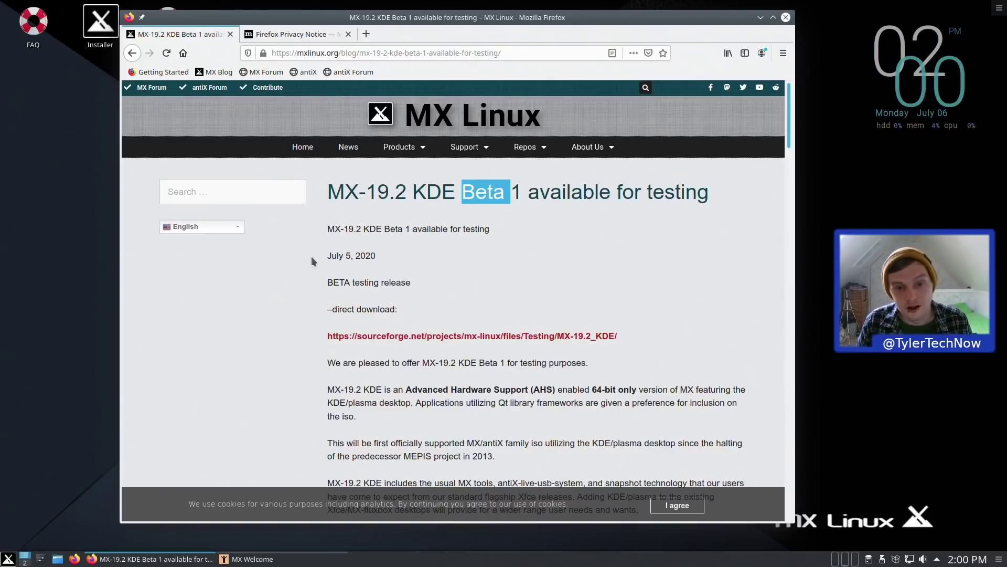
scroll(336, 260, down, 5)
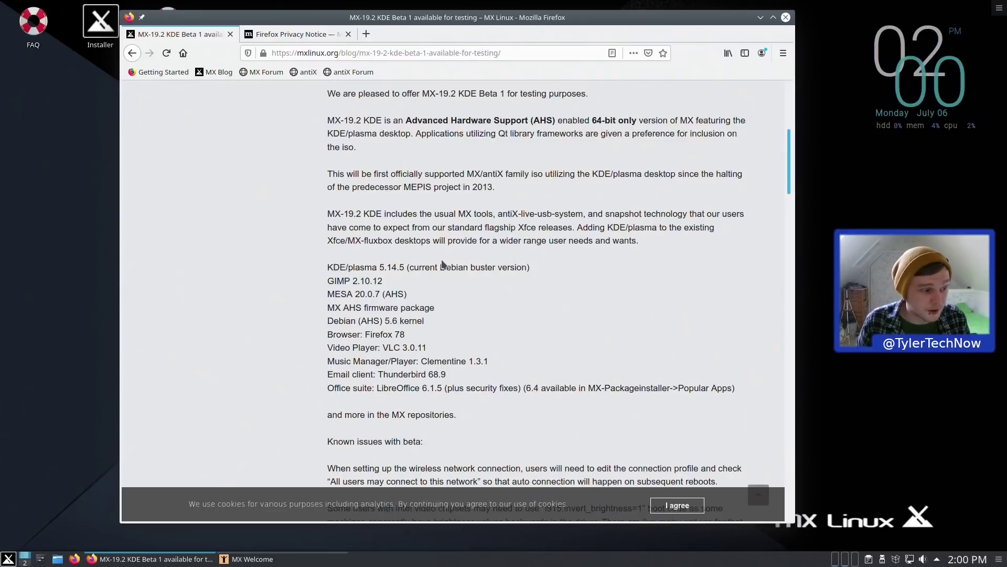
drag(326, 267, 401, 264)
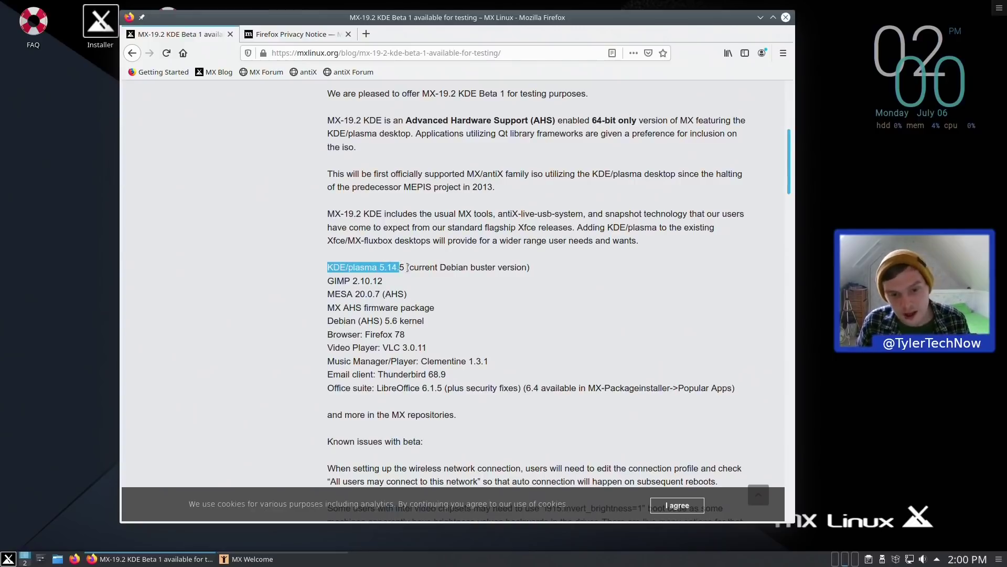
scroll(408, 267, down, 4)
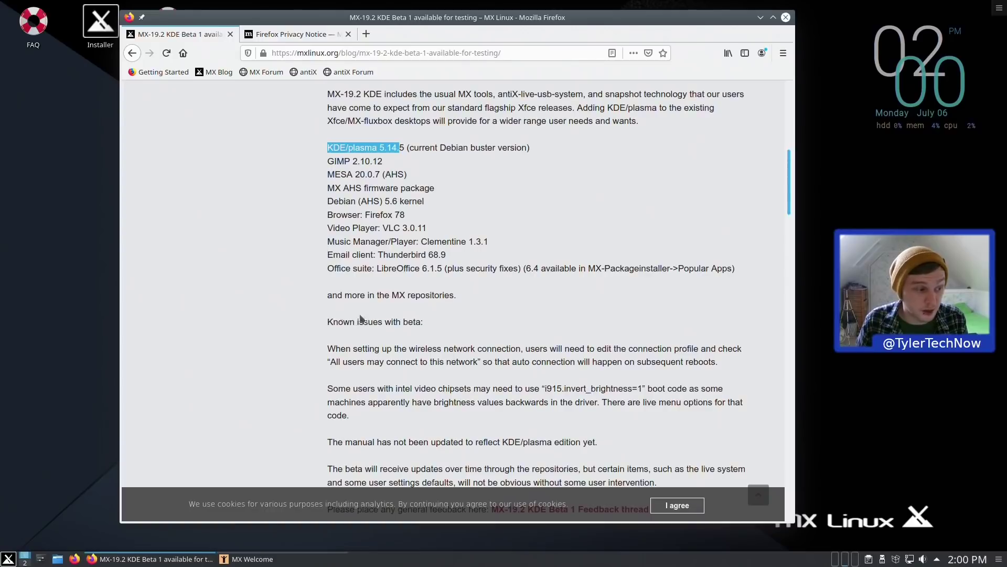
- Scroll through the known beta issues, highlighting the intel brightness workaround and the manual note
scroll(366, 320, down, 3)
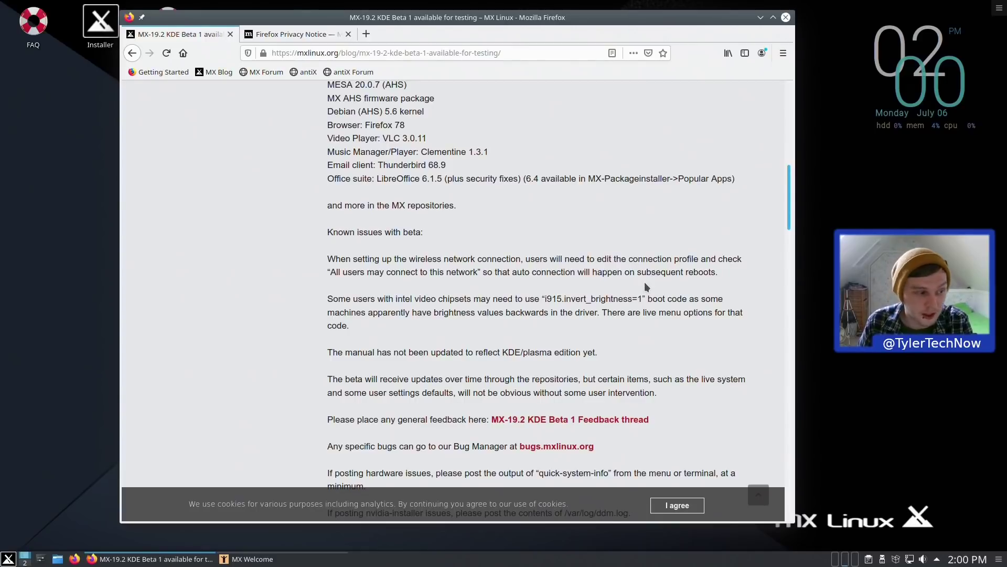
scroll(525, 323, down, 3)
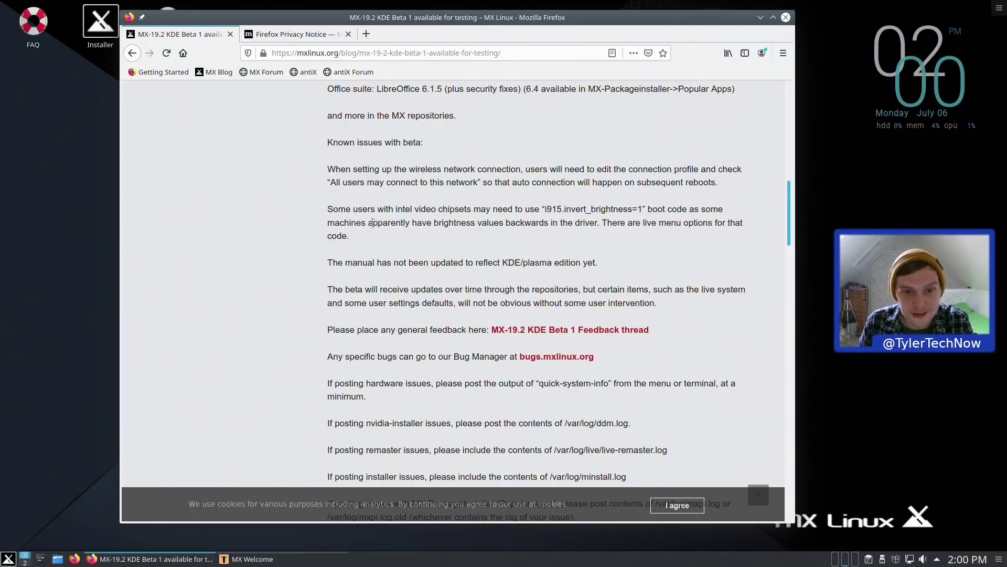
drag(372, 223, 694, 223)
click(569, 265)
scroll(569, 265, down, 3)
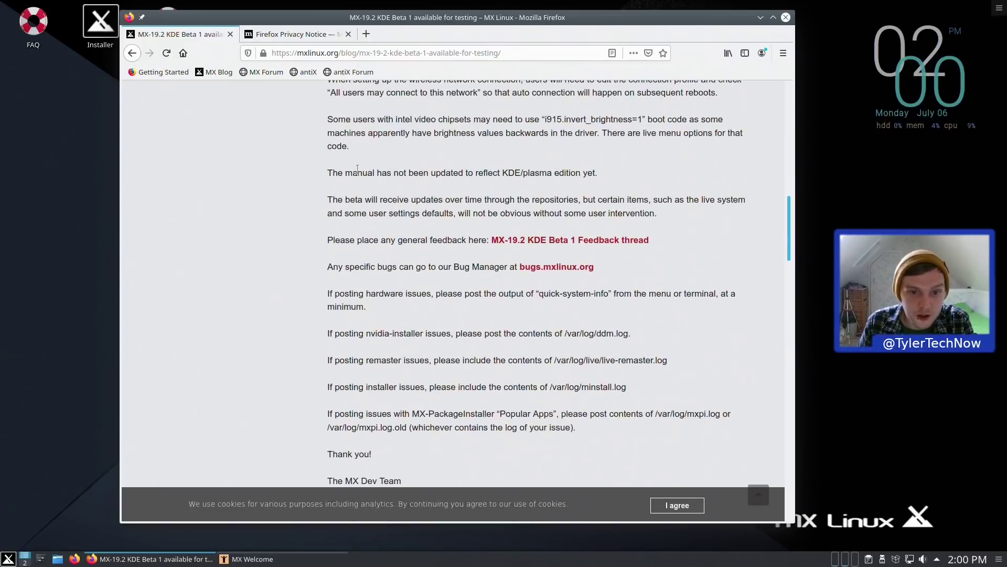
drag(328, 173, 618, 179)
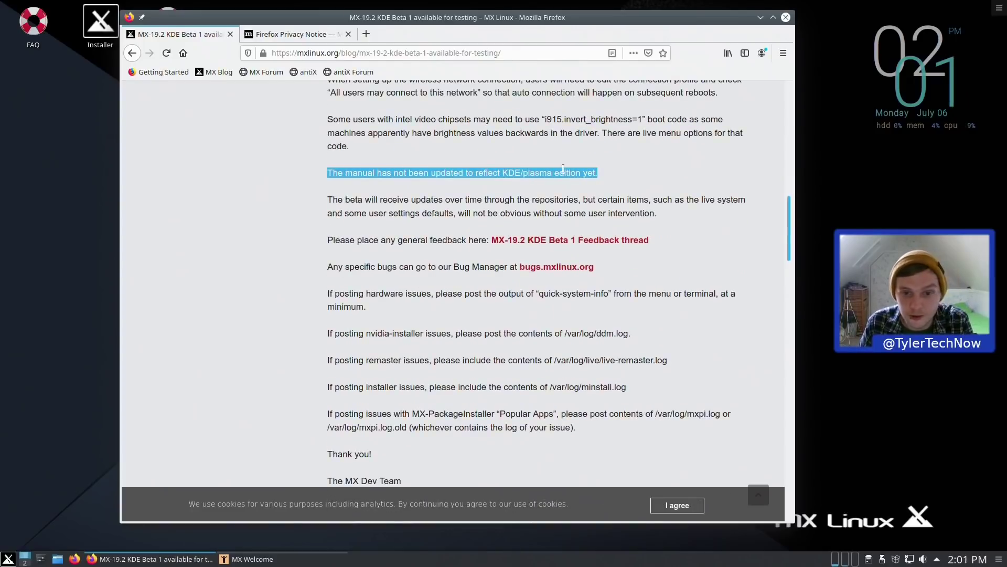
scroll(388, 168, down, 2)
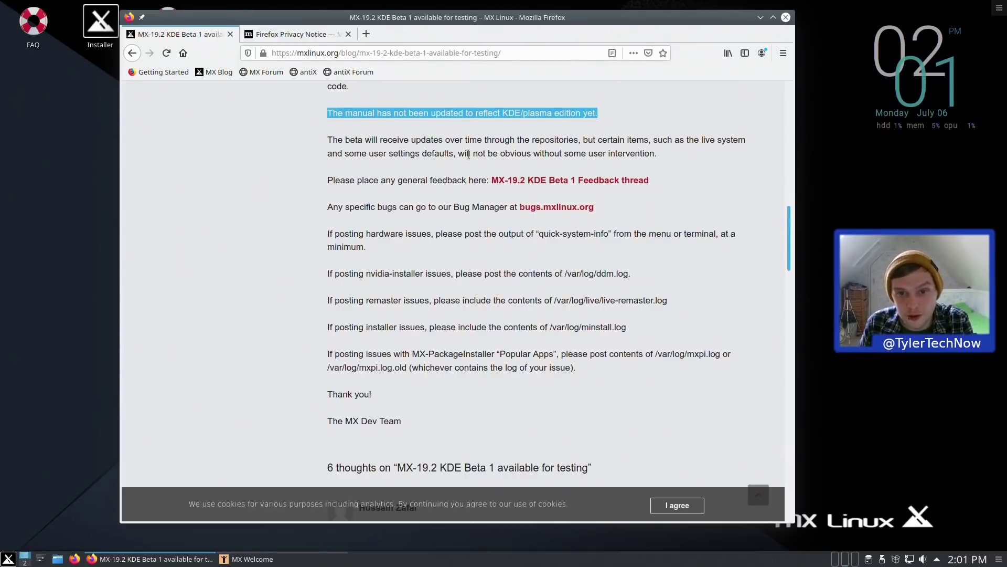
- Highlight the end of the beta updates caveat, then scroll down to the reader comments
drag(469, 154, 678, 156)
click(728, 157)
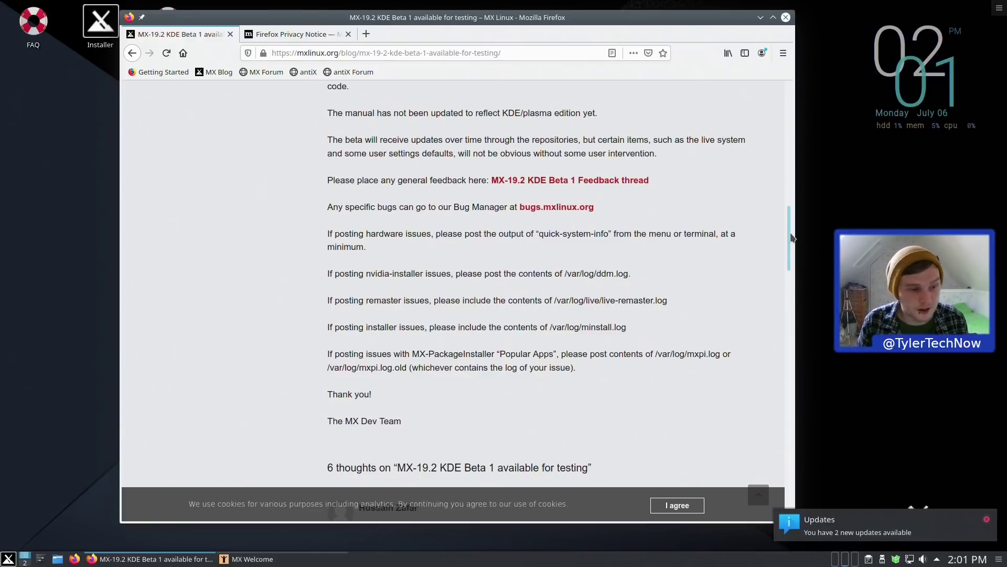
drag(792, 237, 787, 437)
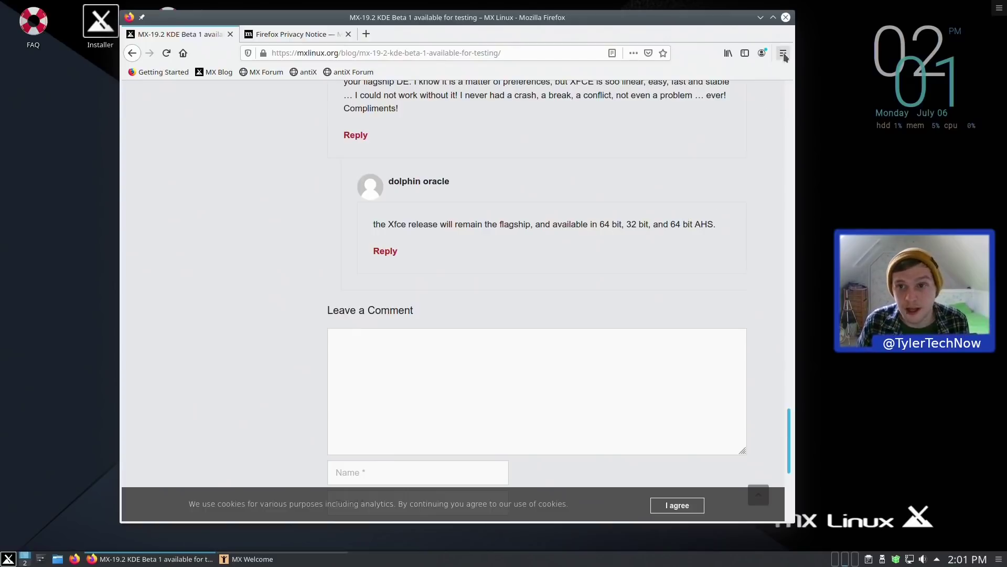
- Minimize Firefox and MX Welcome, and launch the MX Linux Installer from the desktop icon
click(760, 17)
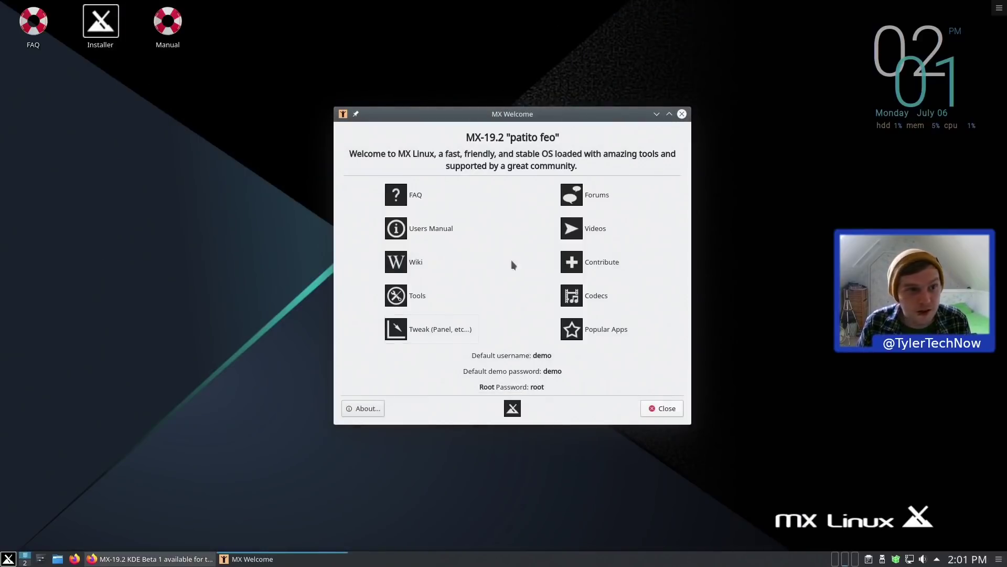
double_click(103, 30)
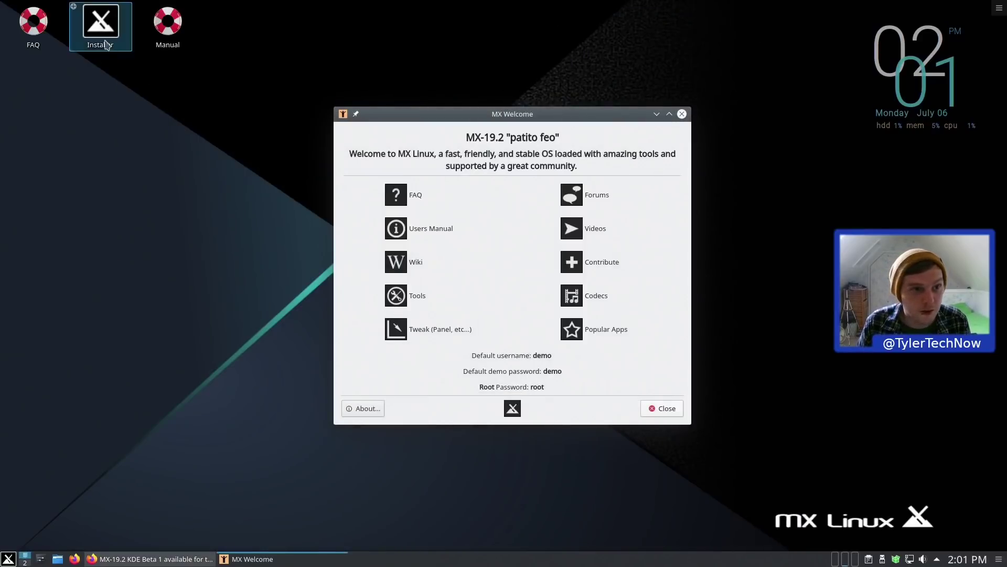
click(657, 114)
drag(470, 161, 450, 144)
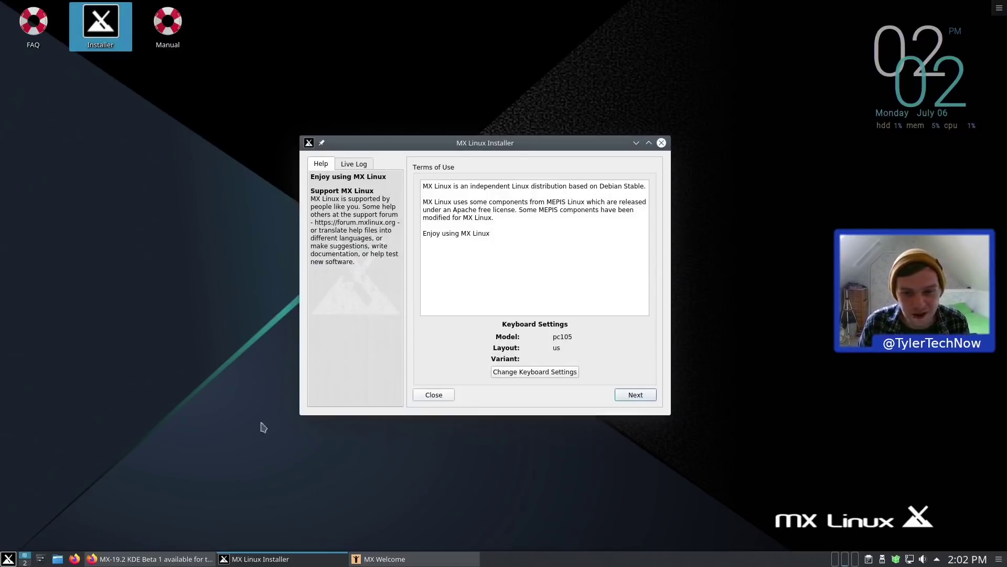
- Replace the us keyboard layout with English (UK) and apply the change
click(547, 373)
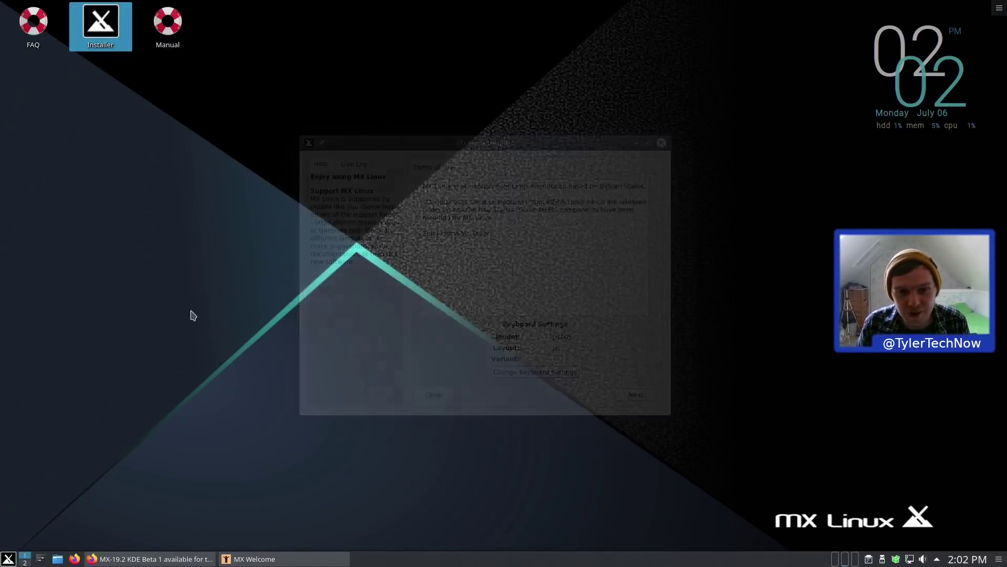
drag(135, 12, 473, 150)
click(598, 251)
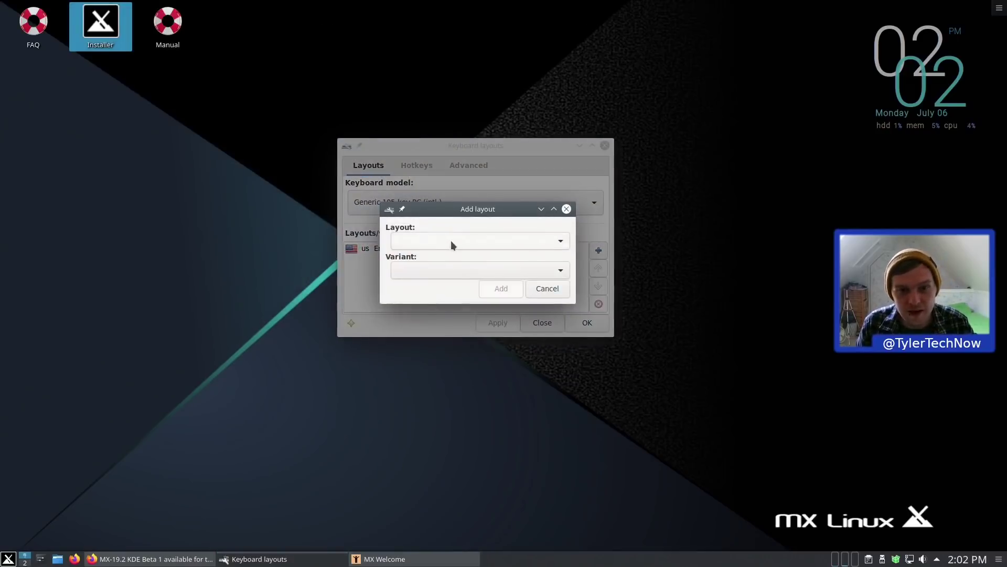
click(499, 240)
scroll(487, 389, down, 3)
scroll(454, 493, down, 2)
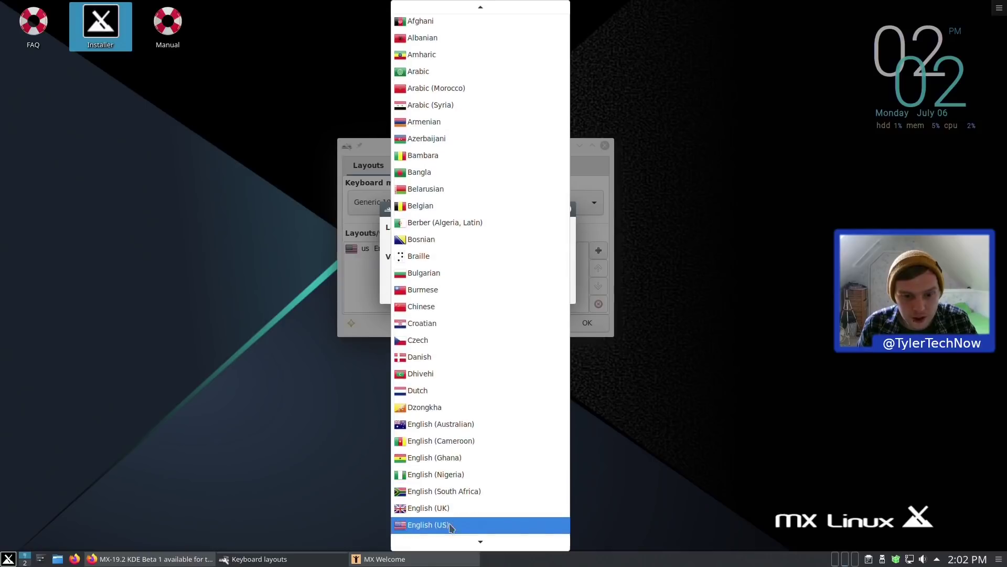
click(449, 508)
click(499, 288)
click(395, 250)
click(598, 304)
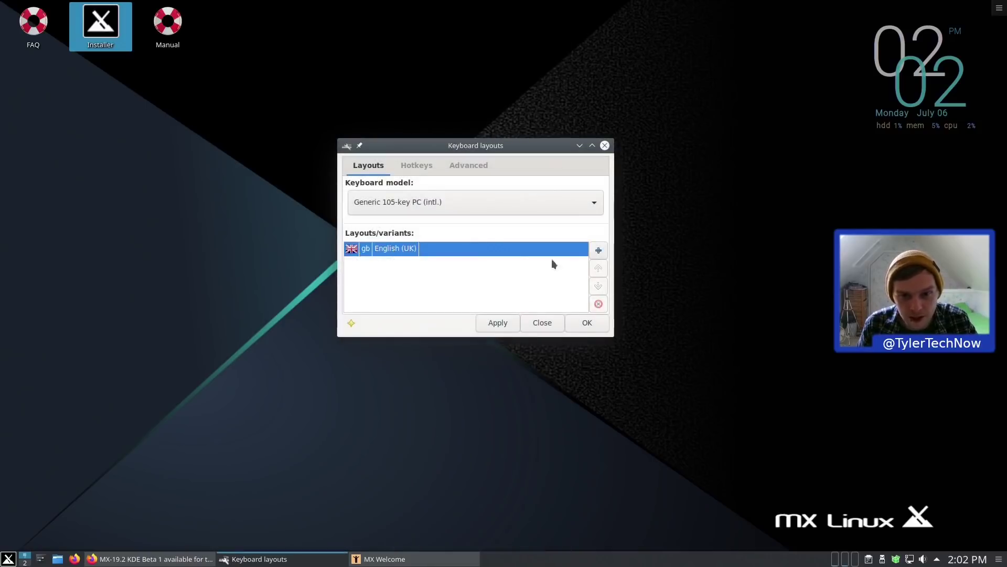
click(490, 324)
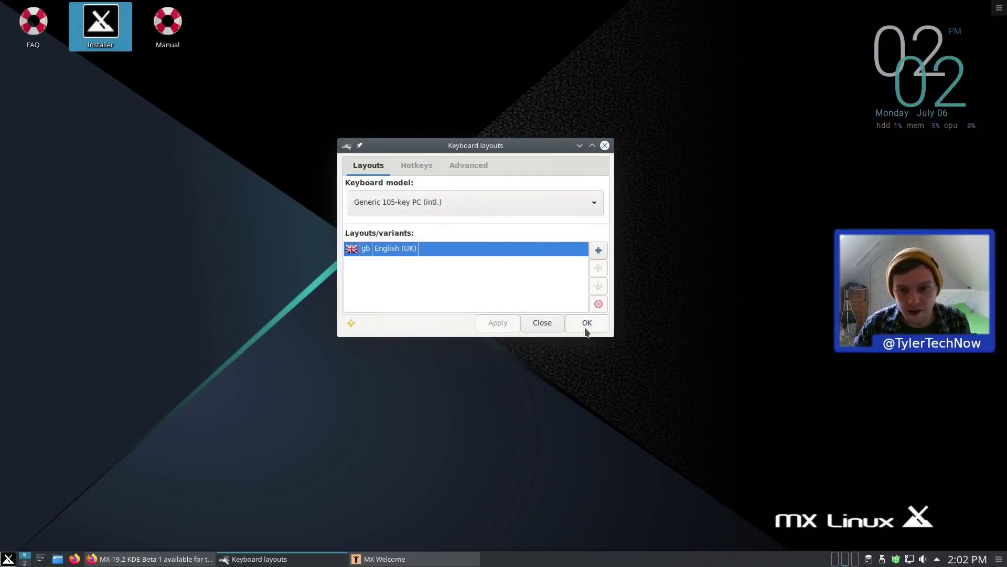
- Choose auto-install on the entire sdb disk (111.8 GB DREVO_X1_SSD) and confirm formatting it
click(586, 329)
click(638, 394)
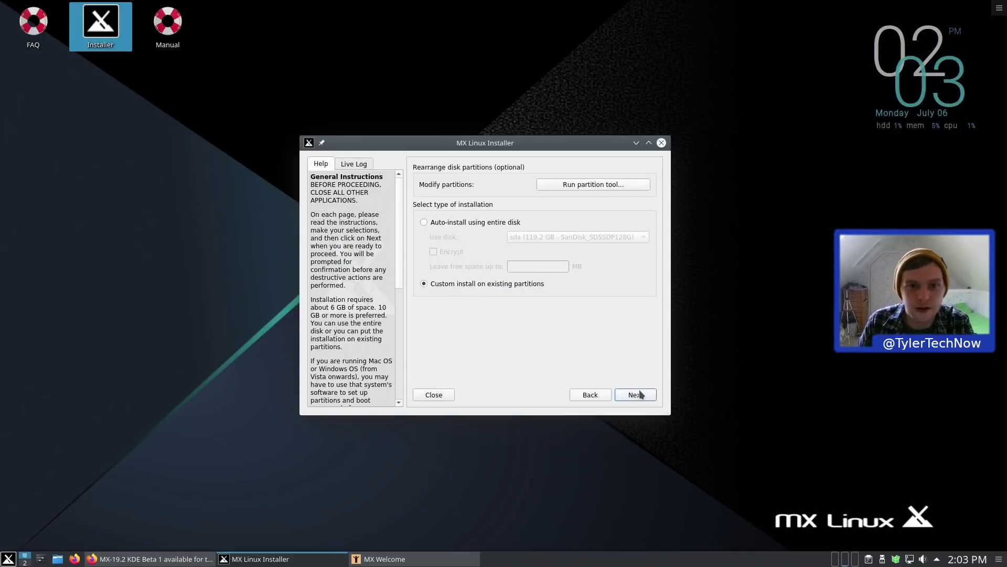
click(462, 223)
click(540, 239)
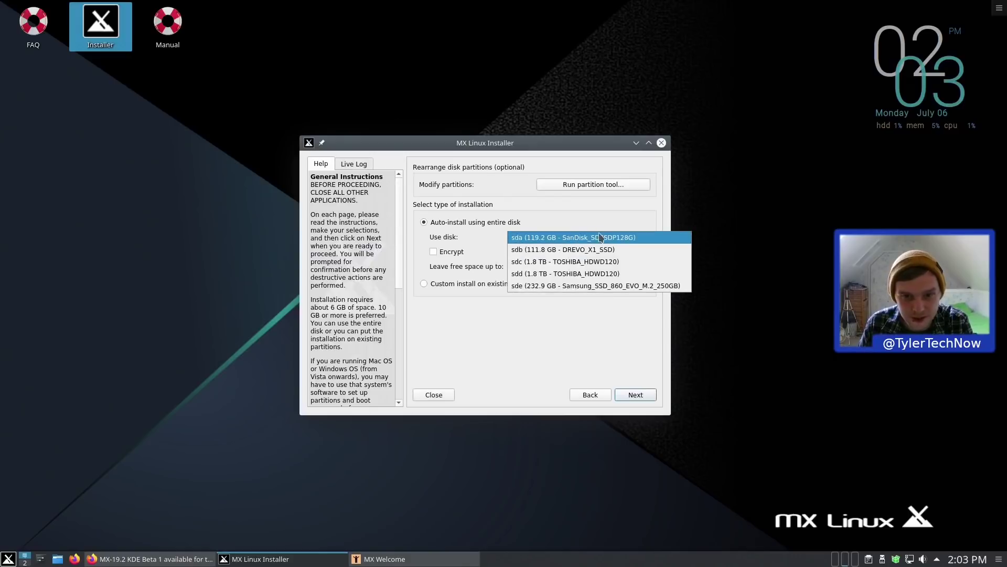
click(576, 251)
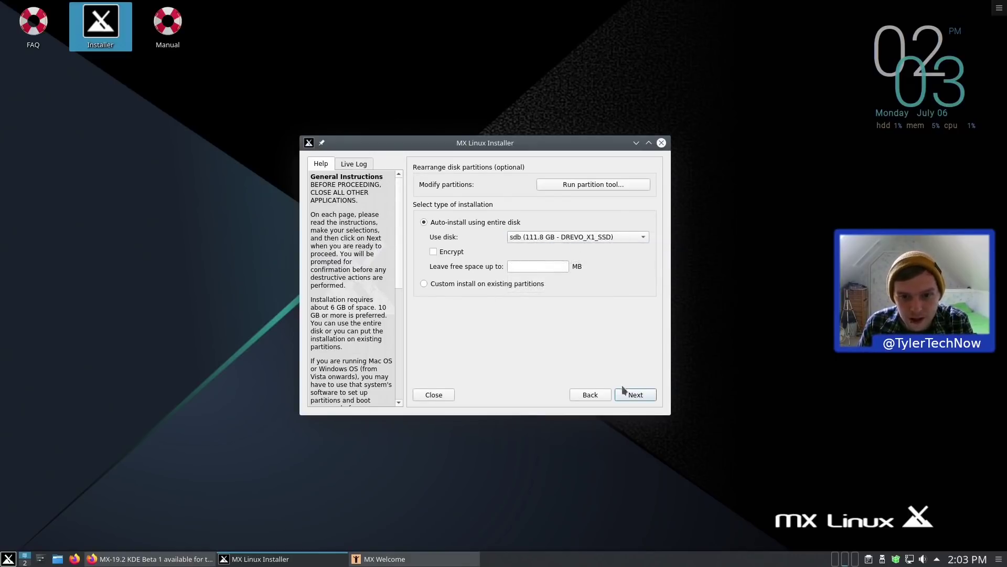
click(638, 395)
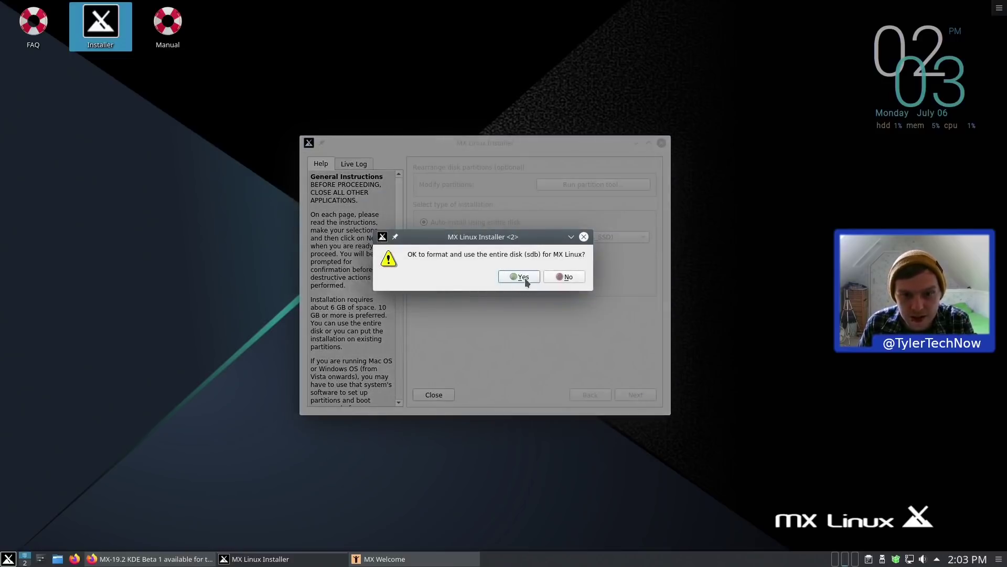
click(523, 277)
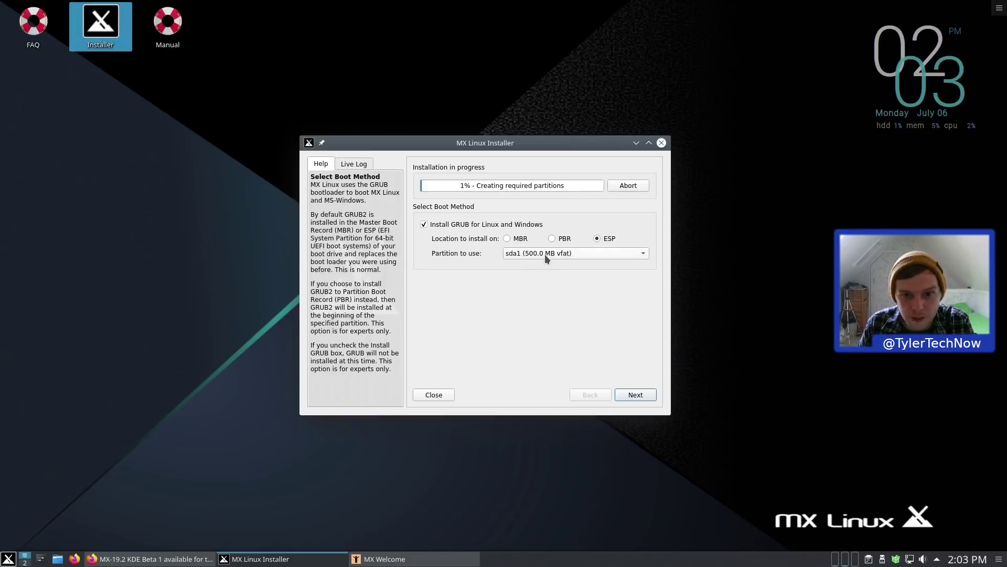
- Install GRUB on sdb1 (256.0 MB vfat) and continue to the computer identity page
click(545, 254)
click(533, 269)
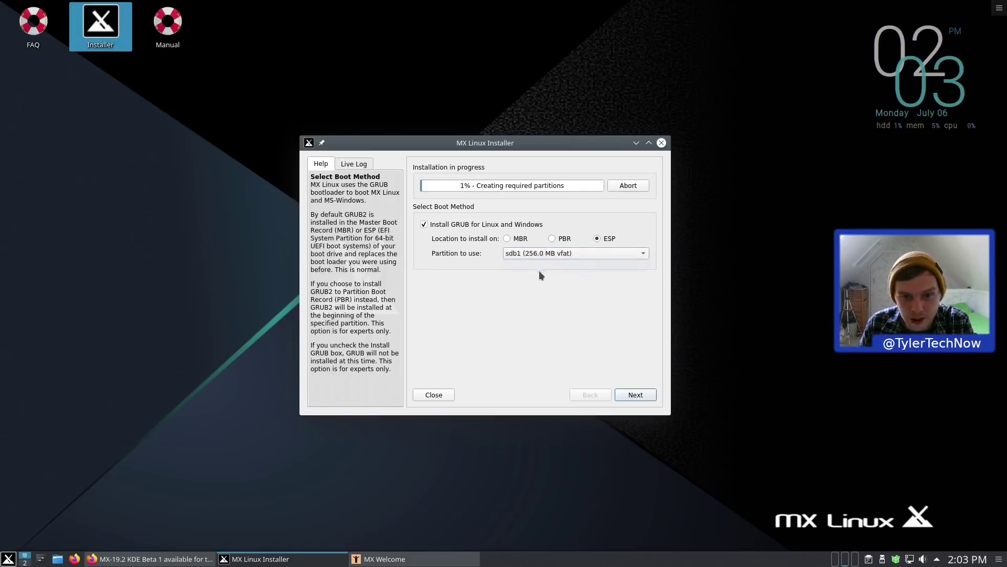
click(645, 396)
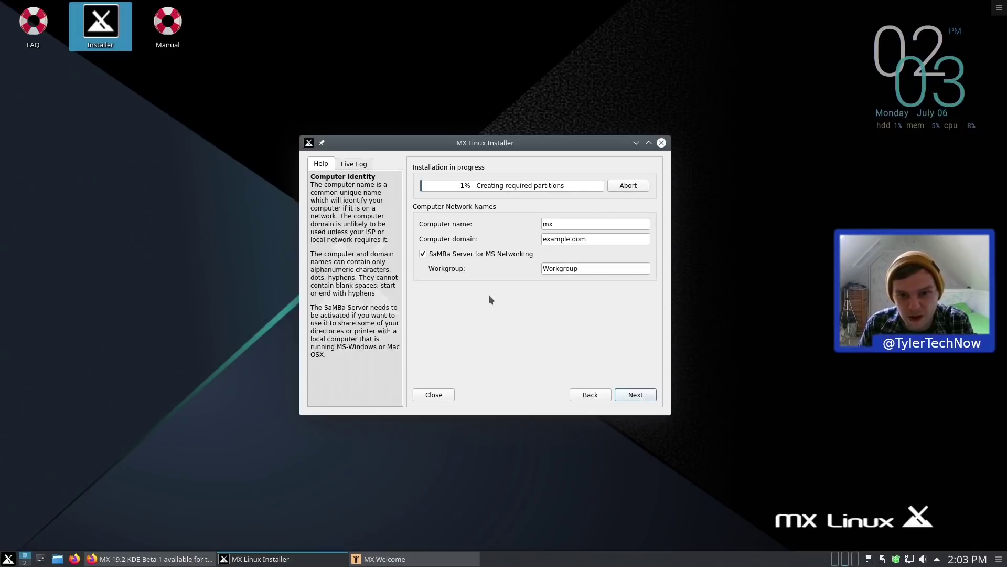
- Replace the default computer name mx with a new name
drag(571, 226, 424, 226)
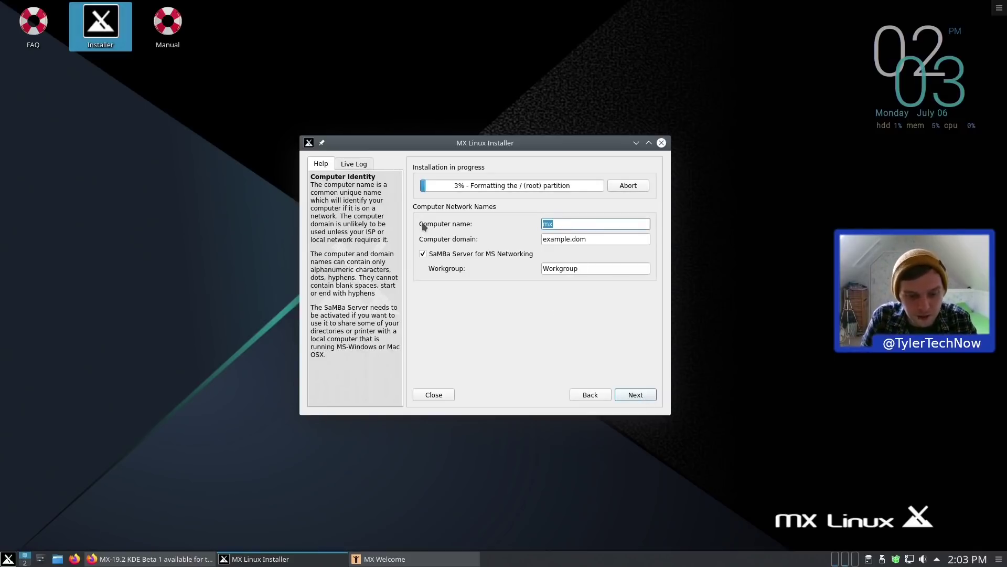
text(tyler-)
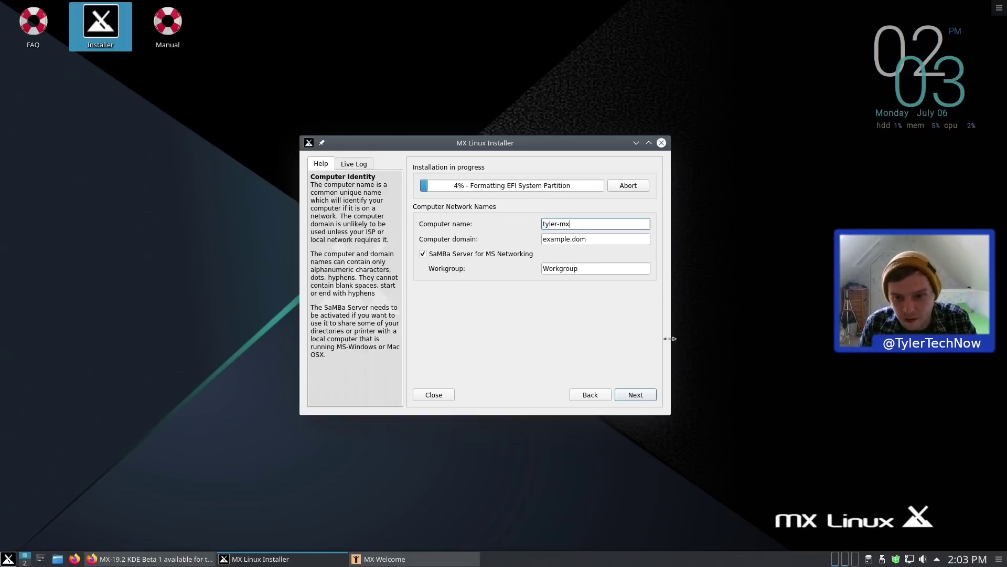
click(642, 395)
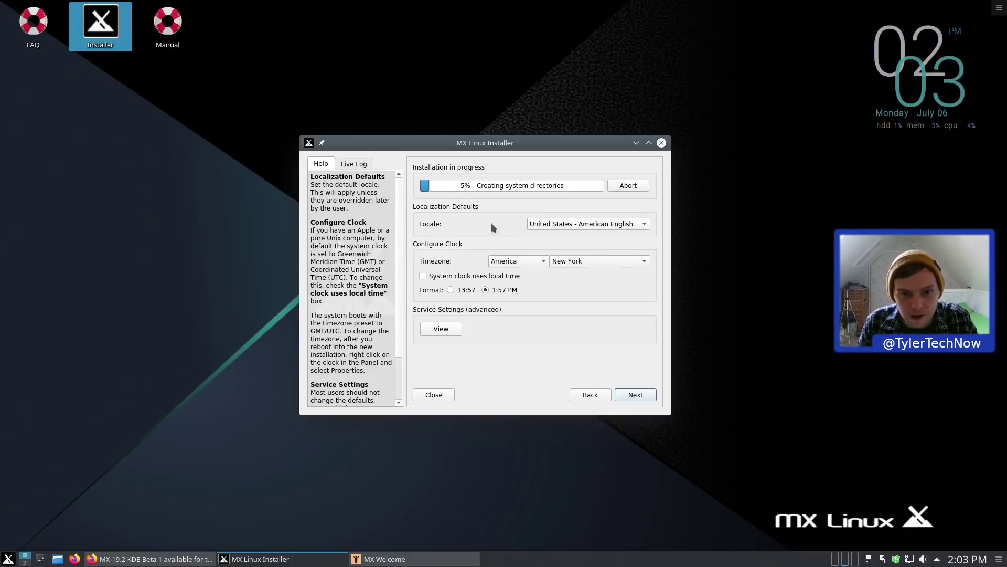
- Set the locale to United Kingdom - British English and the timezone to Europe/London
click(586, 230)
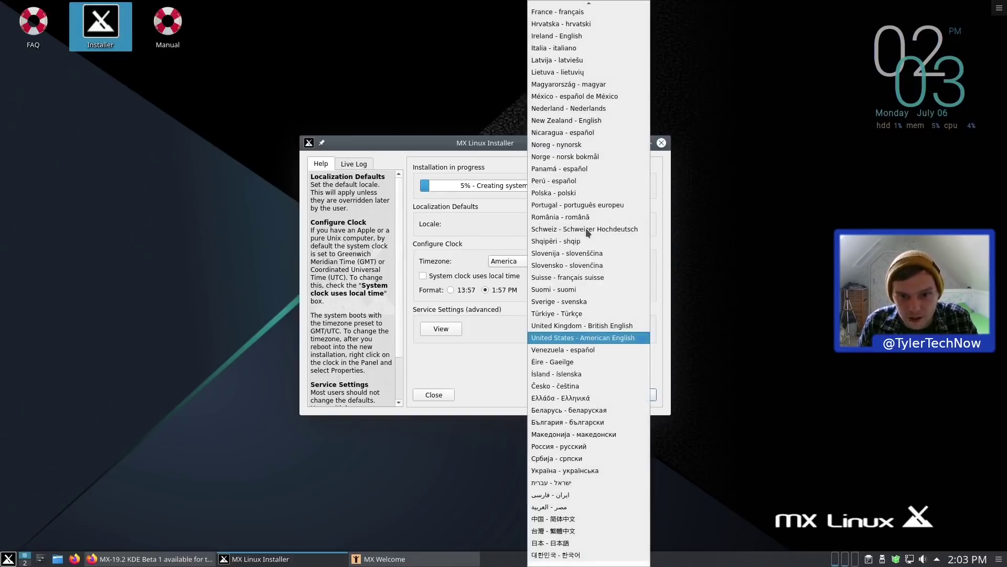
click(604, 325)
click(521, 261)
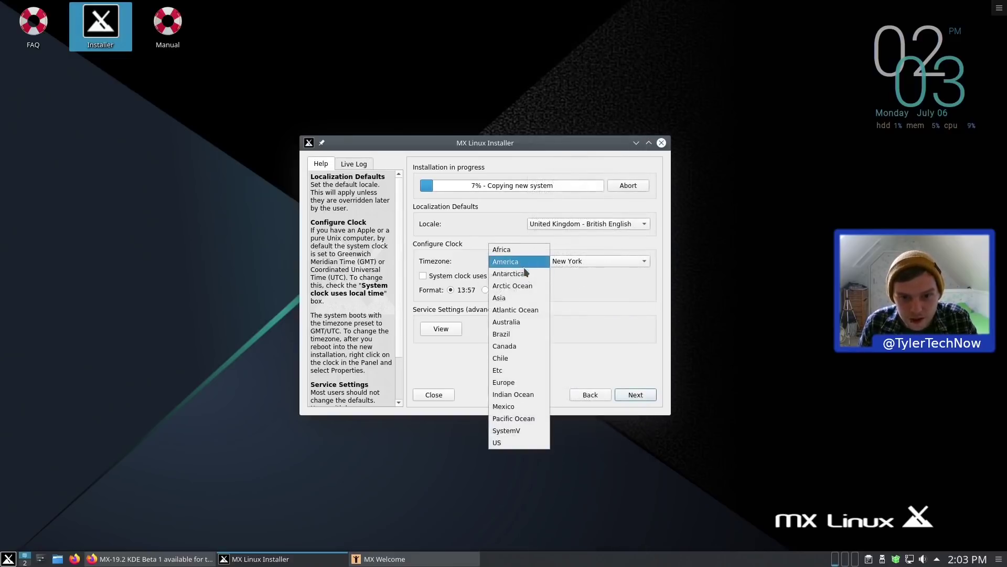
click(529, 382)
click(619, 261)
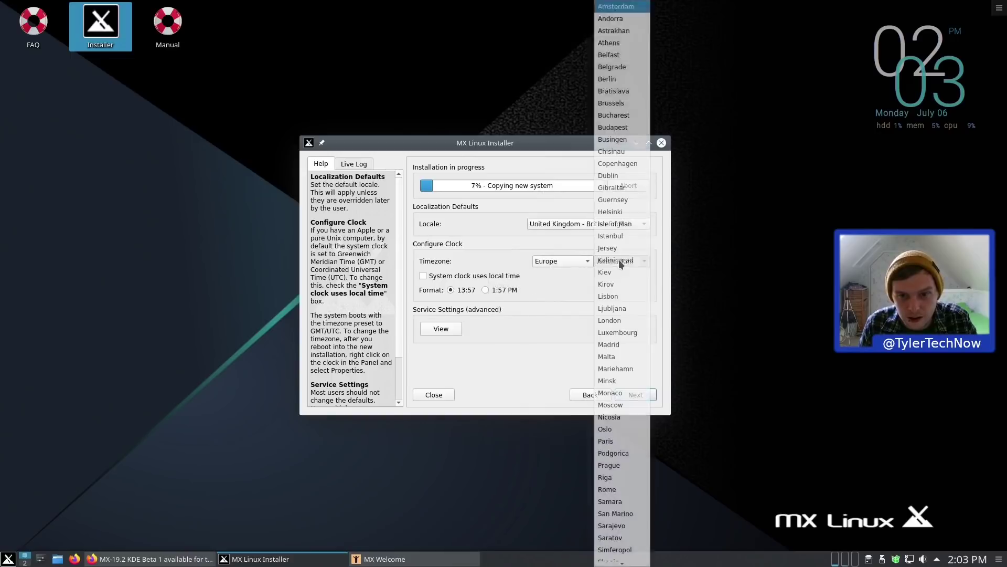
click(623, 322)
click(654, 398)
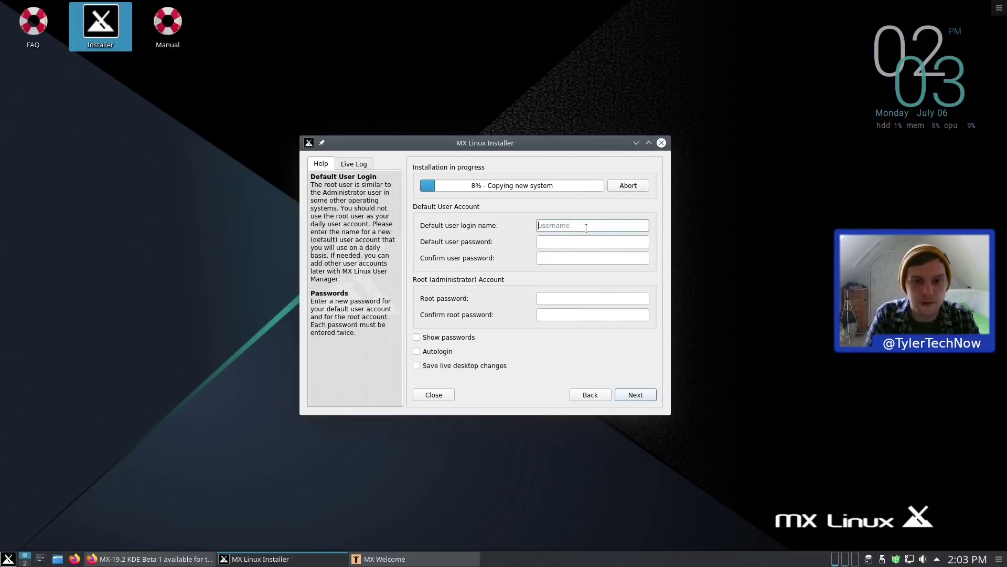
- Enter the default user's login name, user and root passwords with confirmations, and enable Autologin
text(tyler)
key(Tab)
text(•••••)
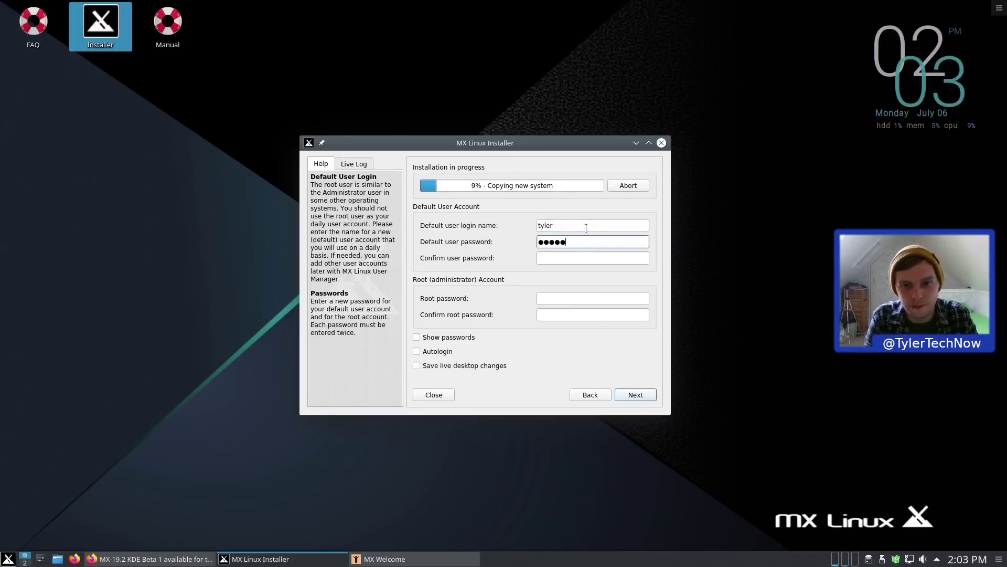
text(•••)
key(Tab)
text(••••••••)
key(Tab)
text(••••••••)
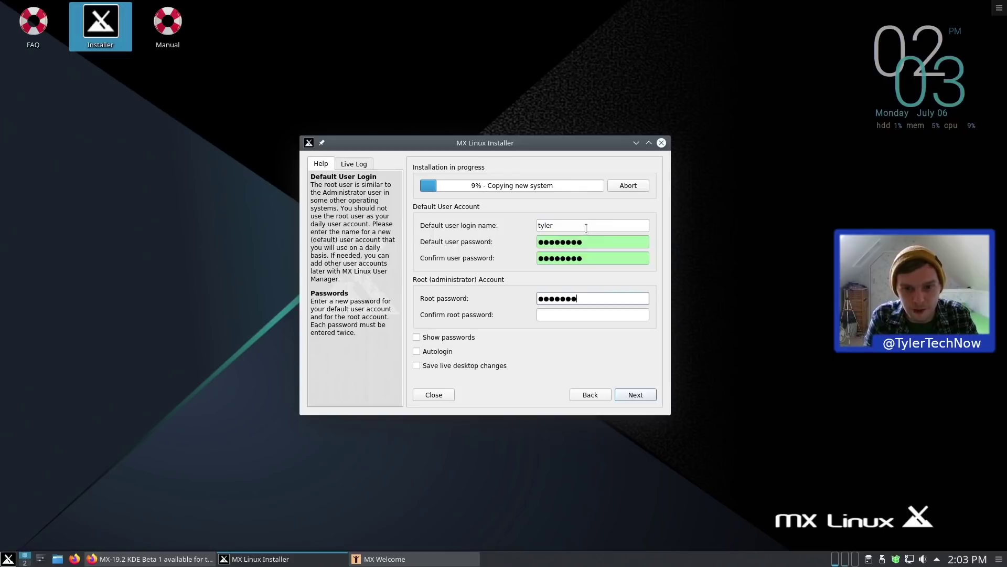
key(Tab)
text(••••••••)
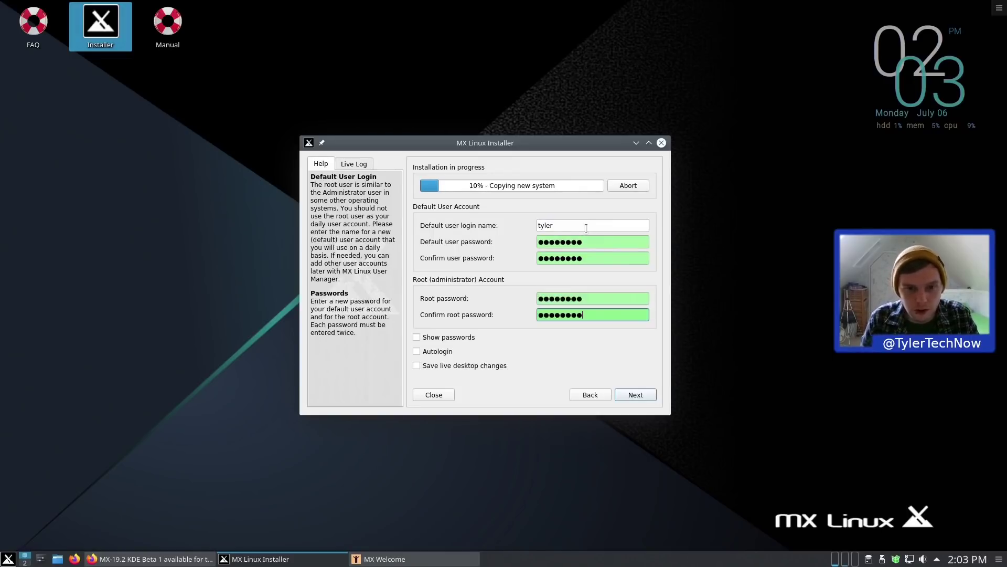
click(439, 354)
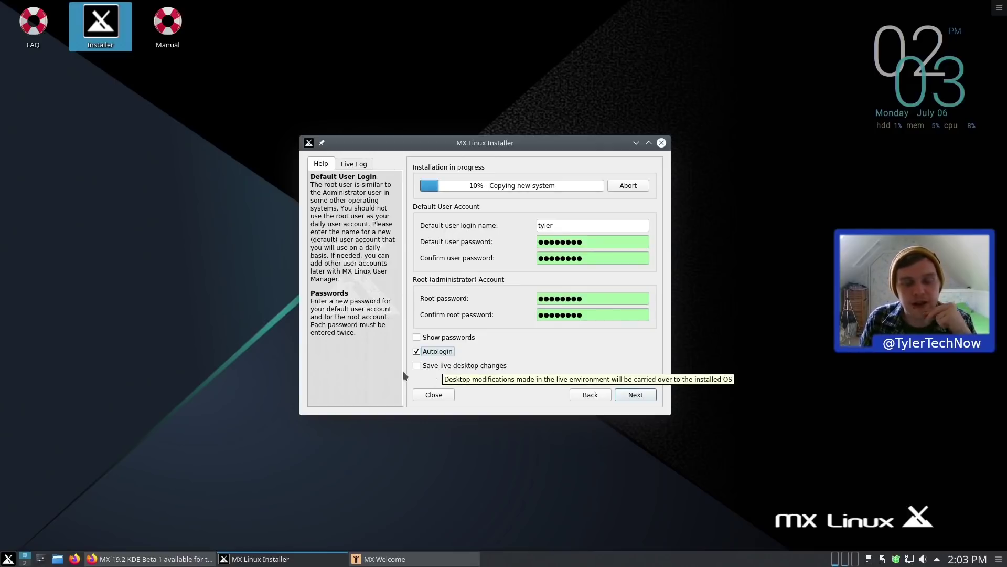
right_click(608, 560)
mouse_move(682, 544)
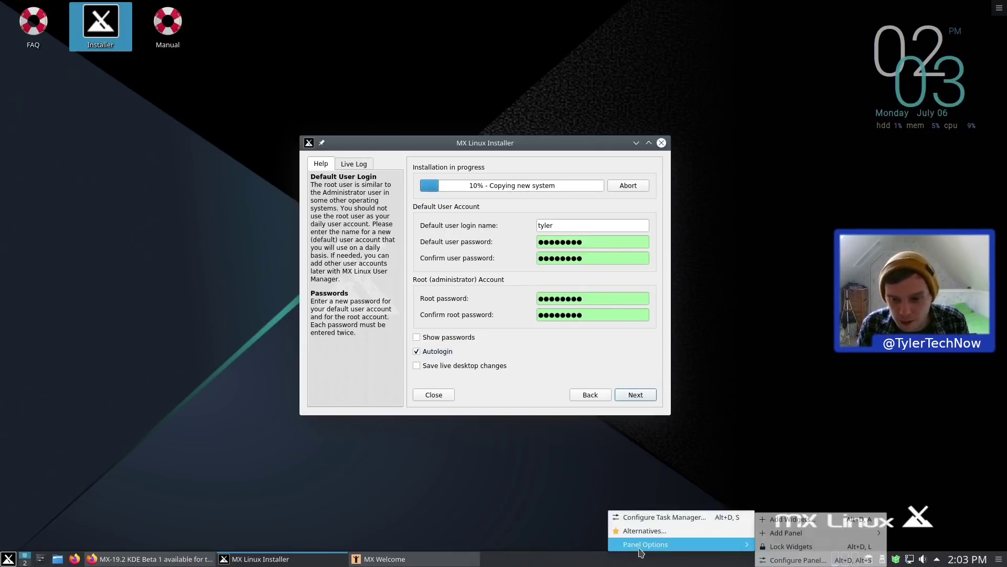
- Move the taskbar panel to the top screen edge, then enable Save live desktop changes and continue
click(822, 562)
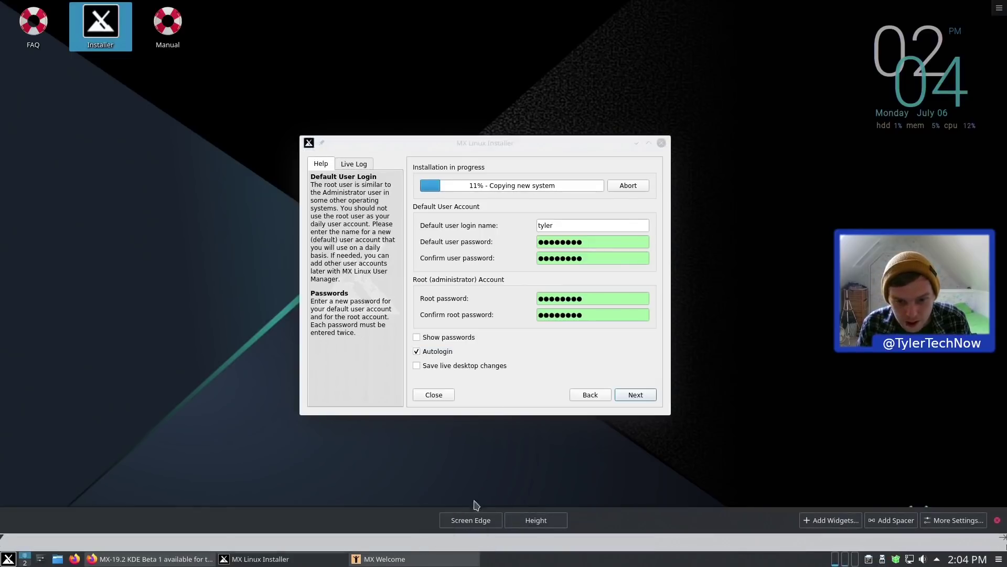
drag(475, 518, 472, 47)
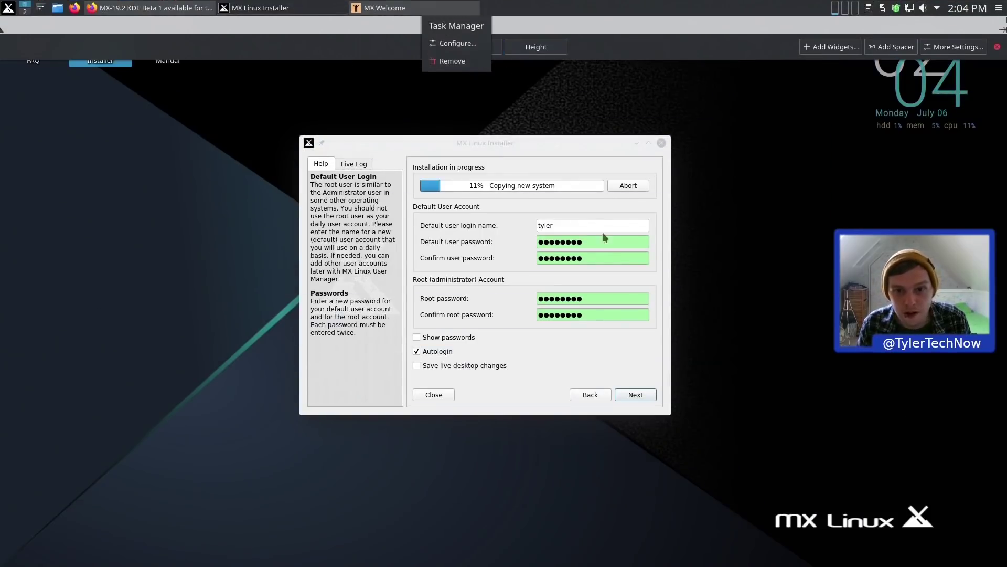
click(575, 344)
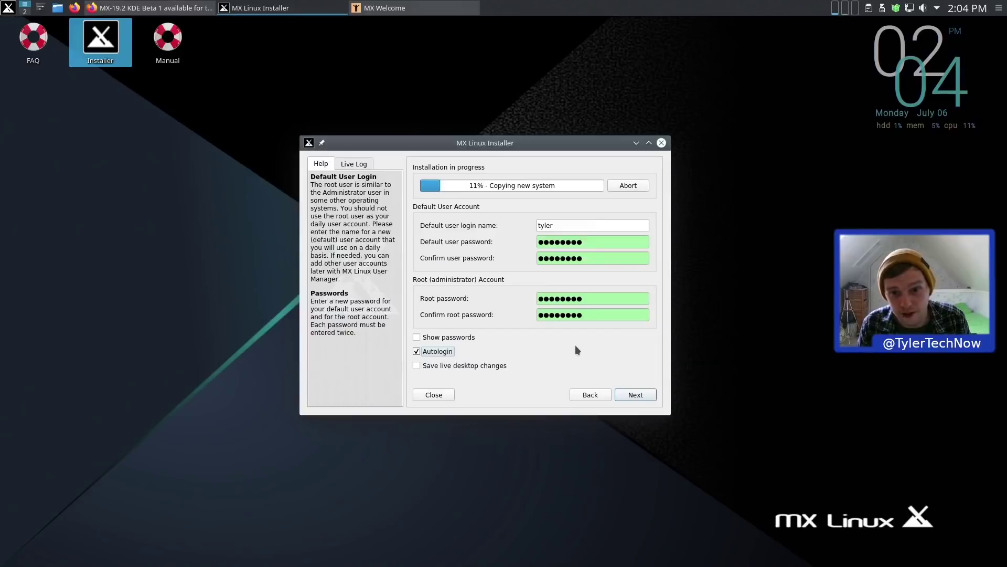
click(437, 367)
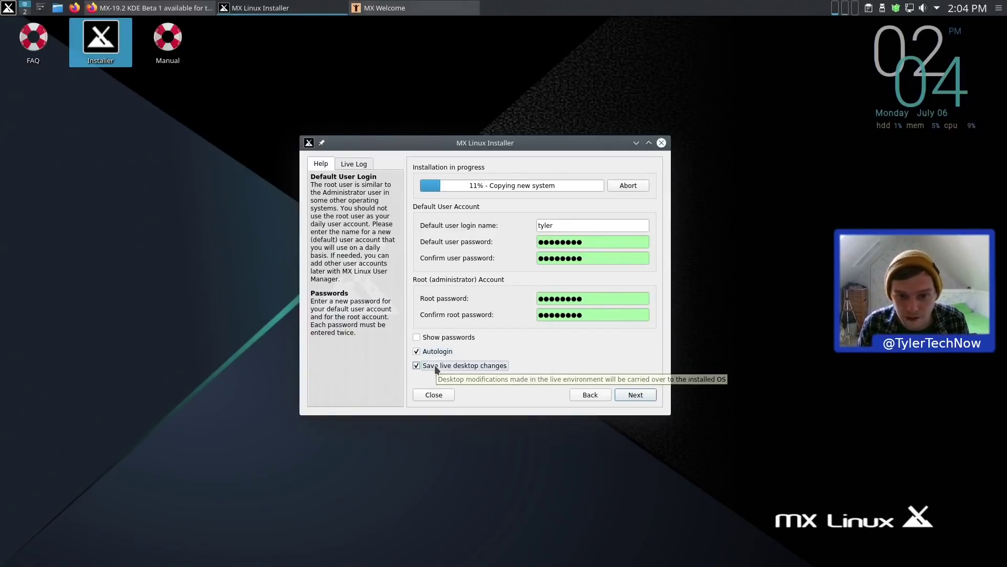
click(633, 397)
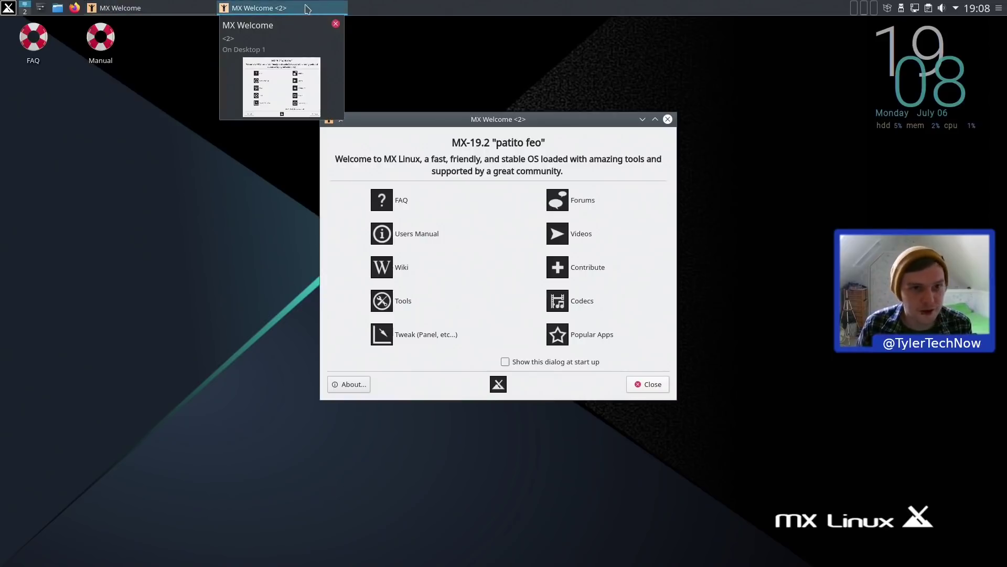
- Move the taskbar panel from the top edge back to the bottom of the screen through Configure Panel
right_click(453, 9)
mouse_move(494, 53)
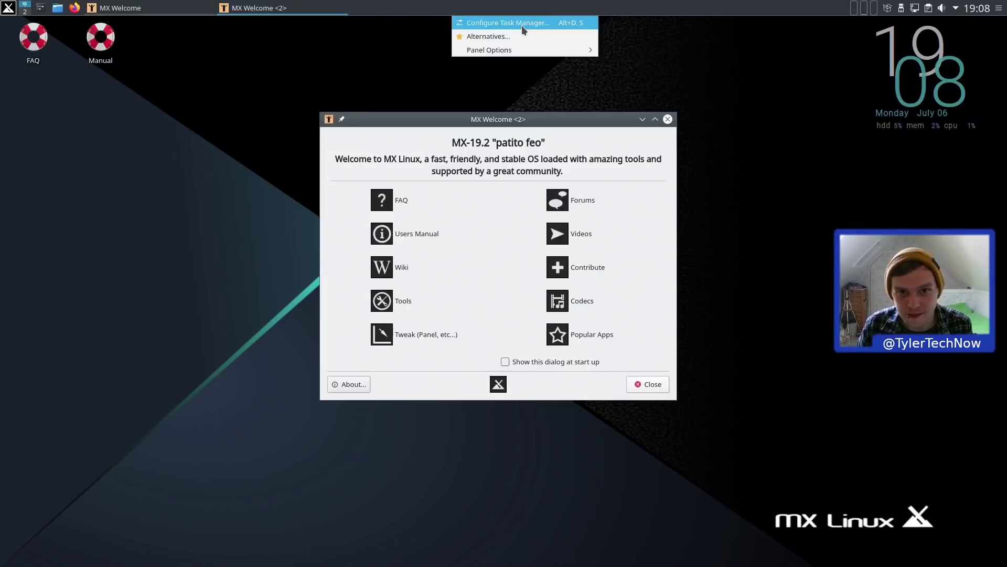
mouse_move(527, 50)
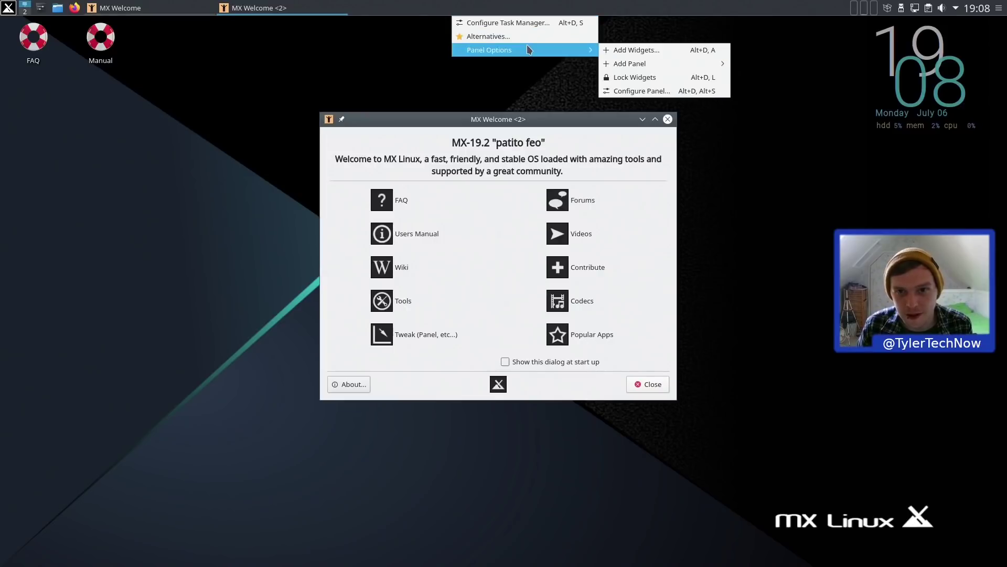
click(643, 90)
drag(485, 42, 482, 518)
click(221, 390)
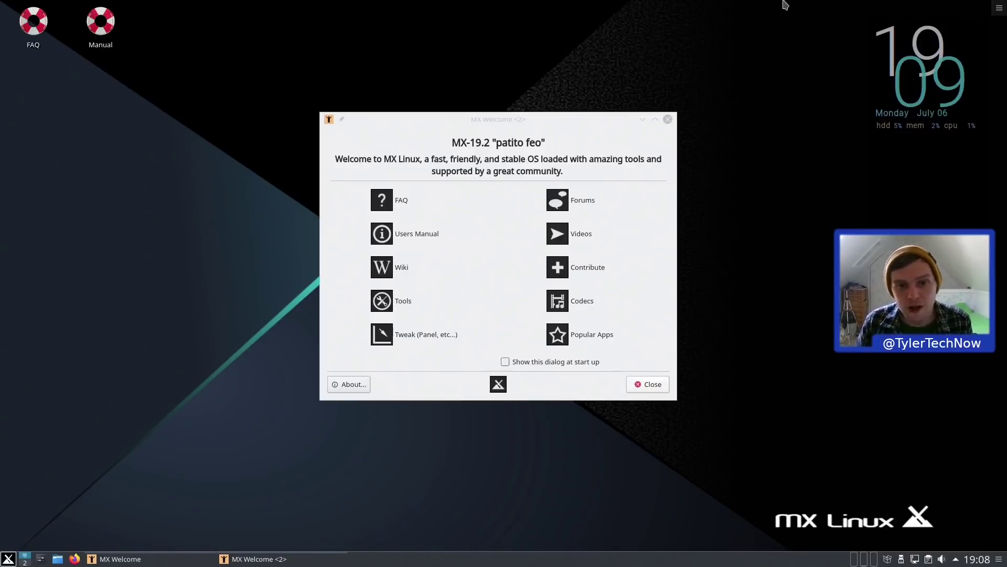
- Open MX Tweak from MX Welcome, close the duplicate MX Welcome window, and arrange the windows
click(447, 335)
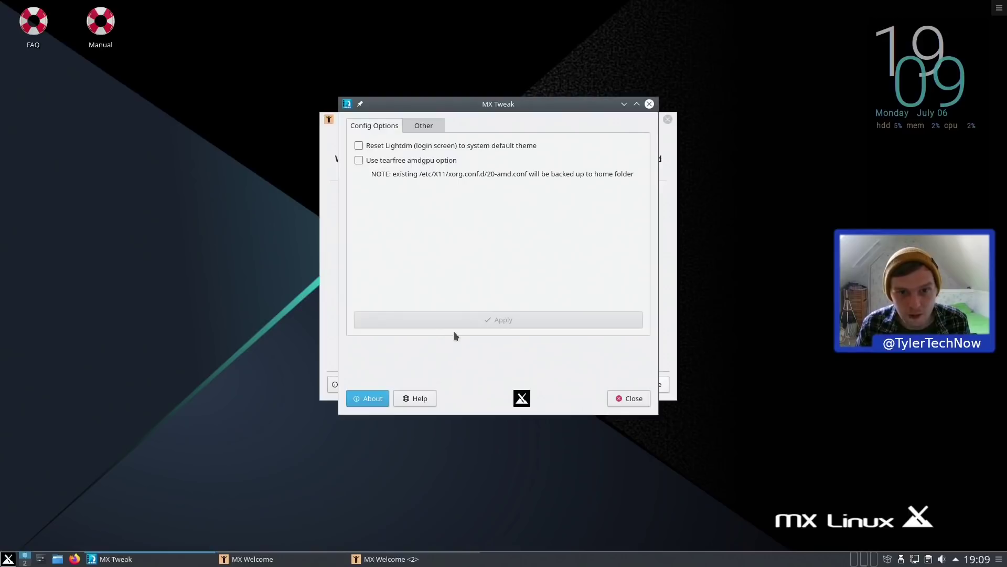
drag(503, 103, 766, 124)
click(558, 124)
click(667, 119)
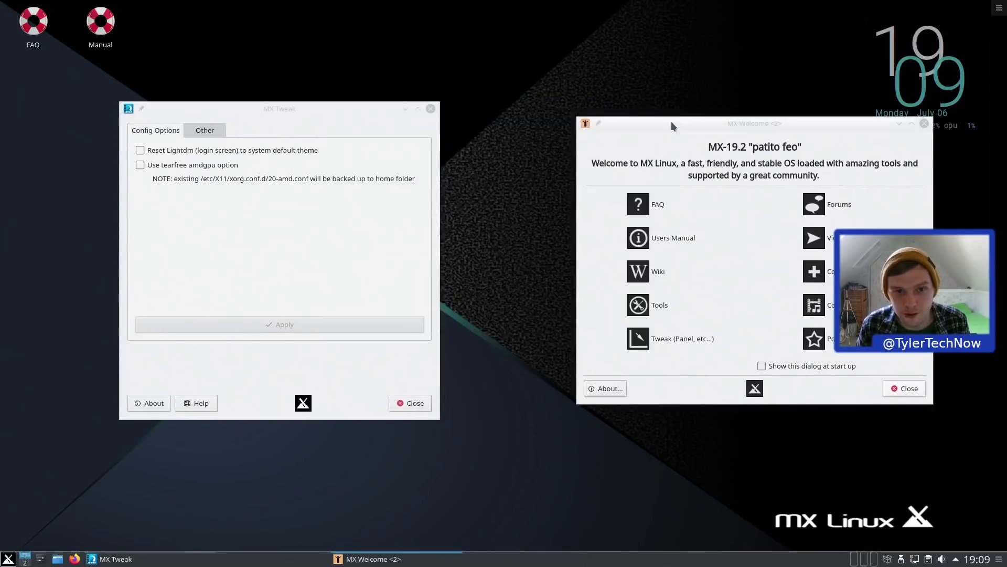
drag(291, 108, 376, 107)
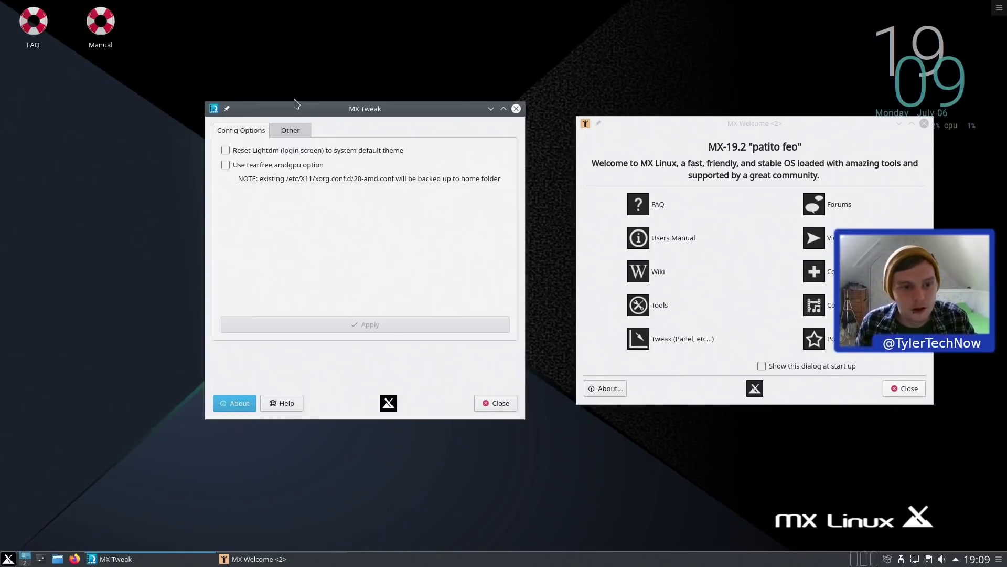
- Launch Konsole from the application launcher and centre its window
click(8, 559)
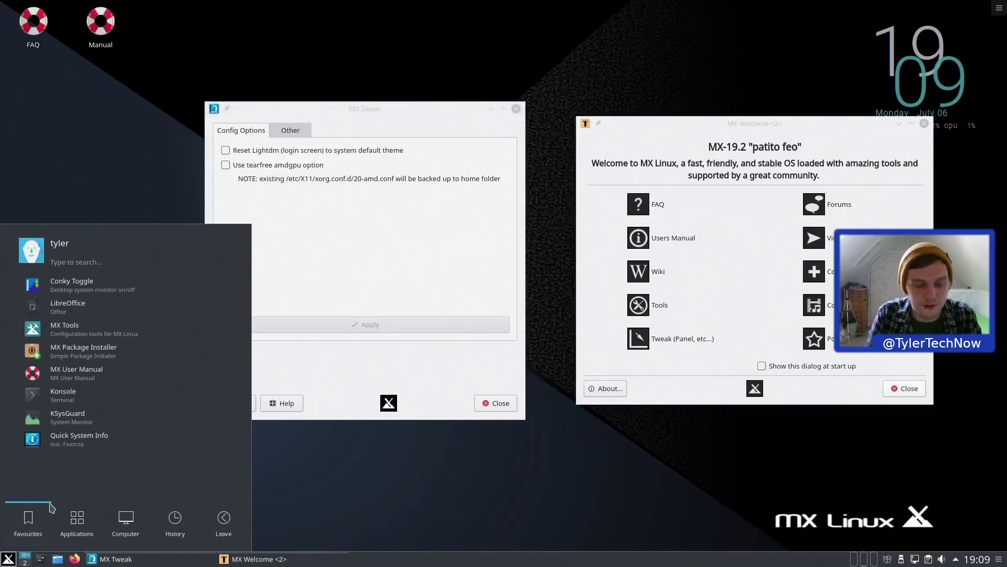
text(konsole)
key(Return)
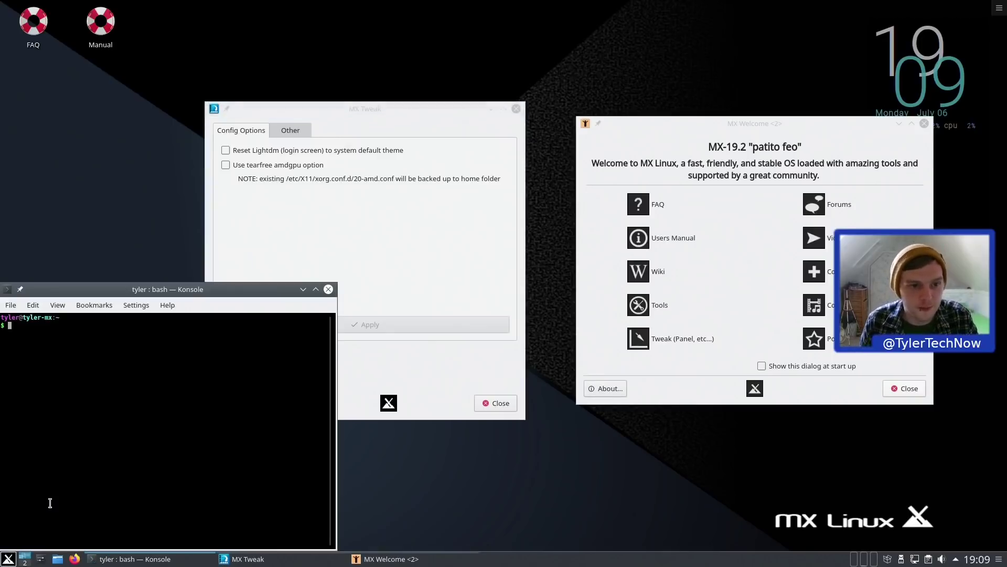
drag(213, 288, 674, 218)
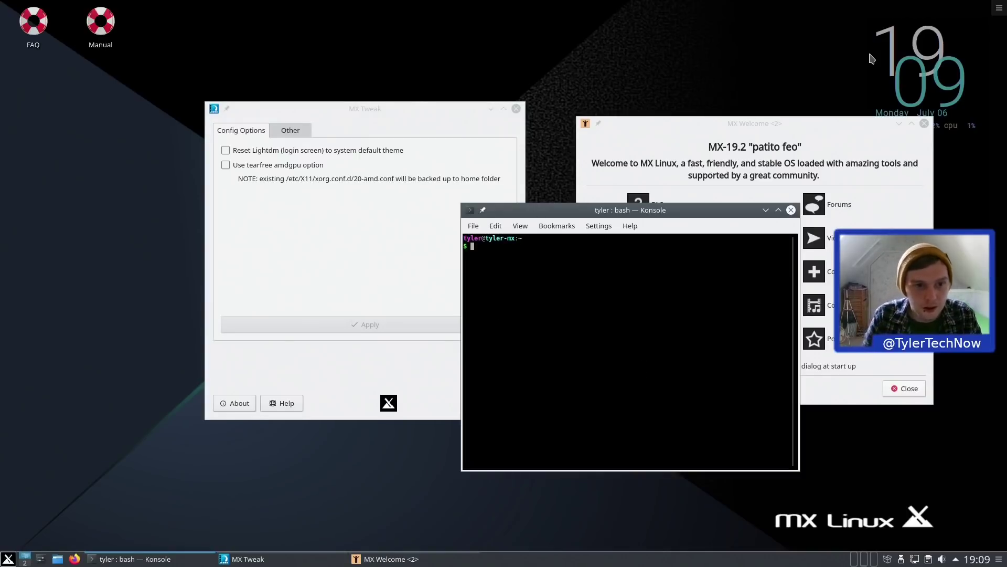
- Change into /etc/X11/xorg.conf.d and list its files
text(cd /etc/X11/)
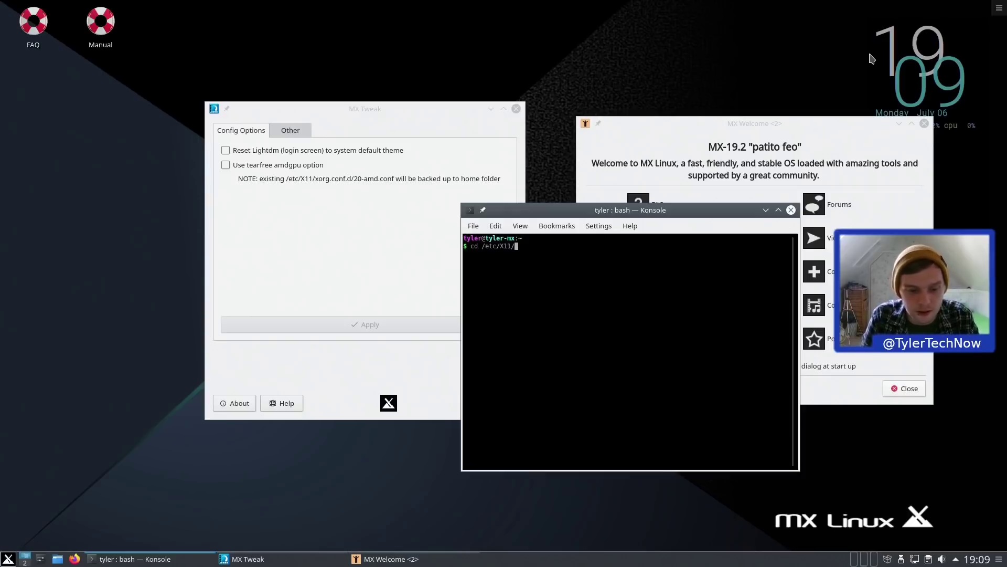
text(xortg)
key(BackSpace)
key(BackSpace)
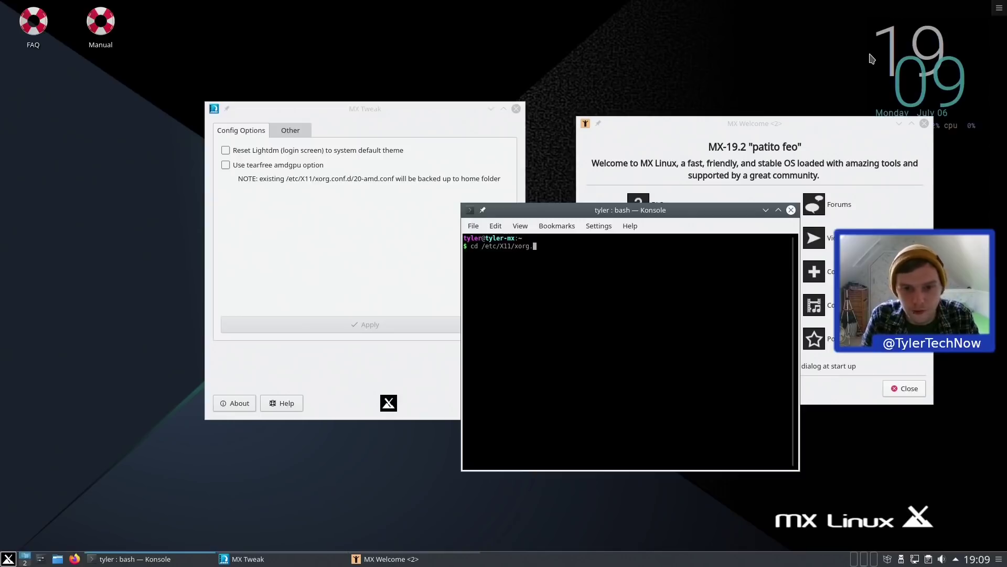
text(onf.d)
key(Return)
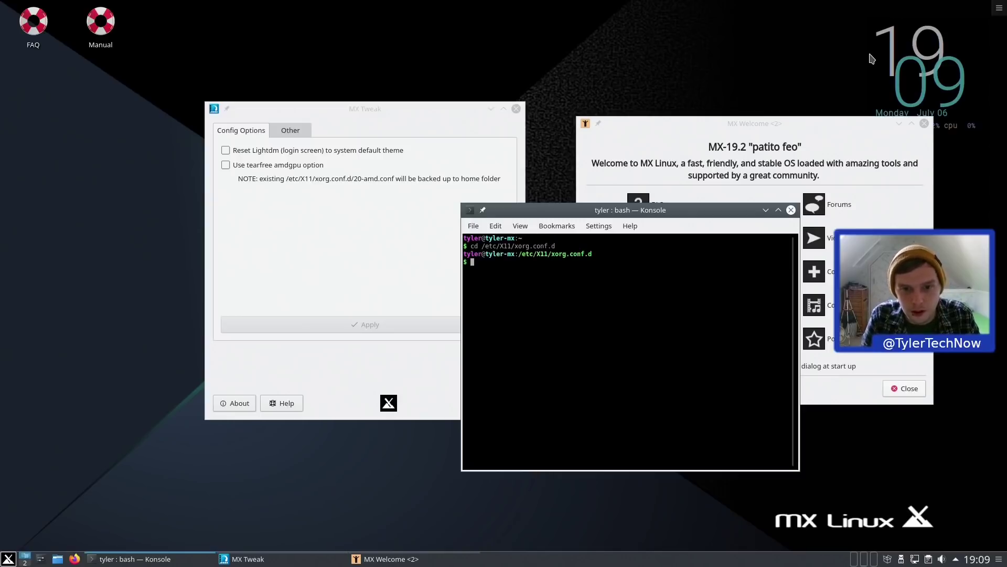
text(ls)
key(Return)
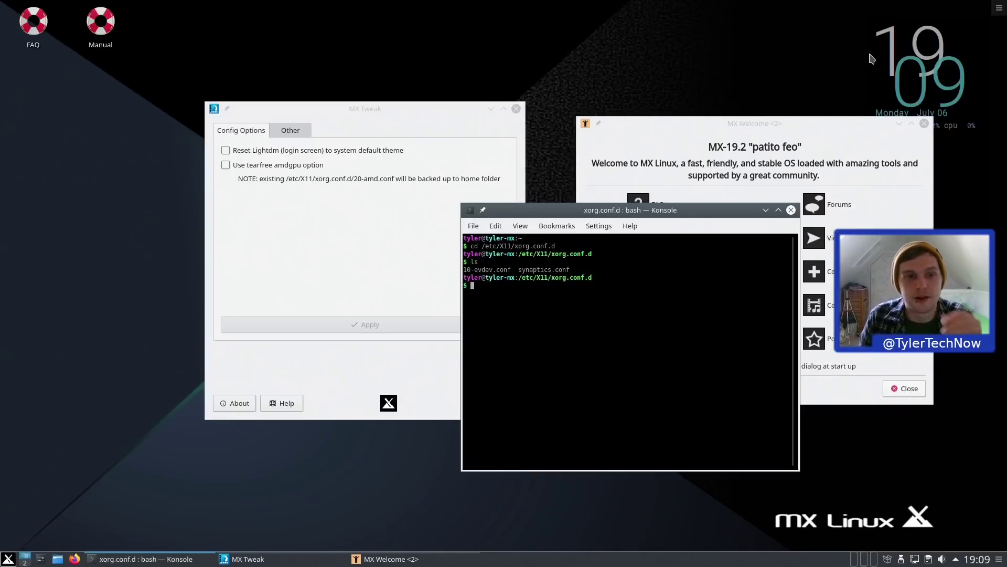
- Launch Firefox, load youtube.com and search for 'screen tearing test'
click(74, 559)
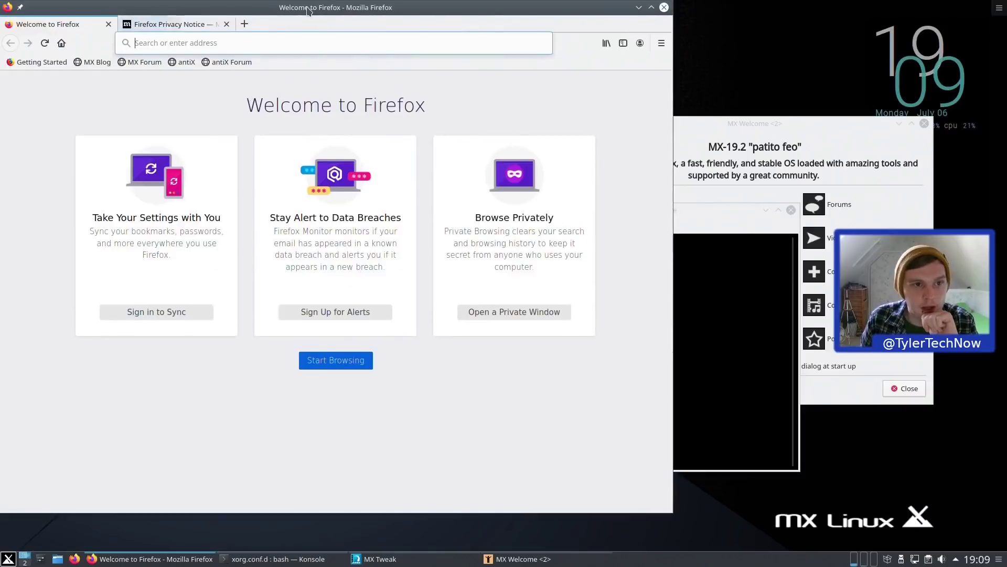
drag(308, 11, 477, 20)
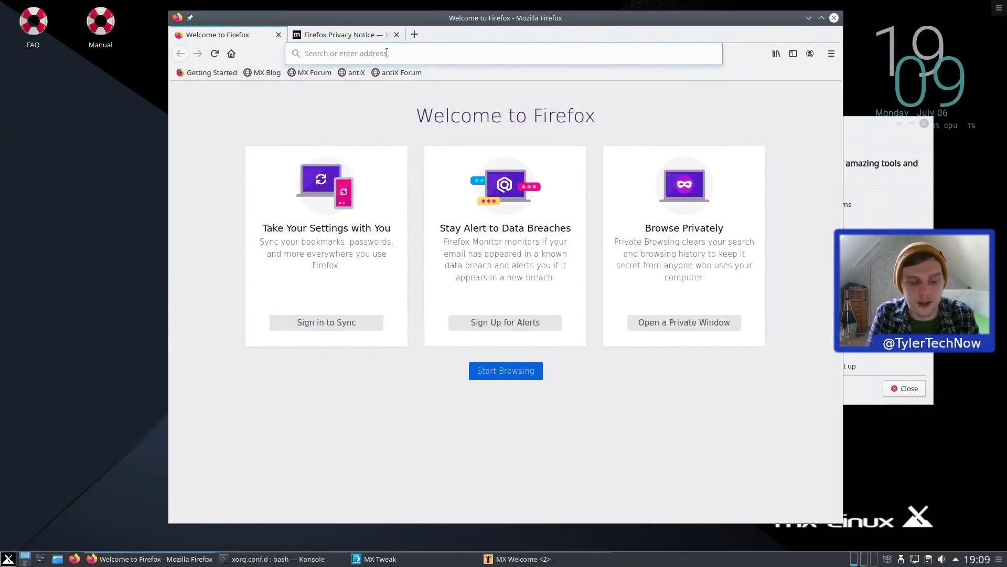
text(youtube.com)
key(Return)
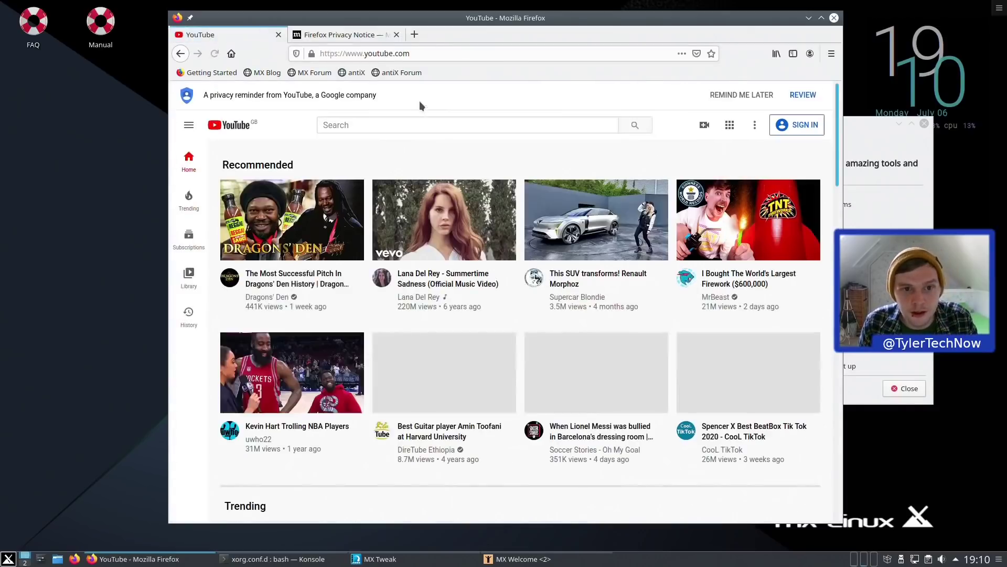
click(427, 125)
text(sc)
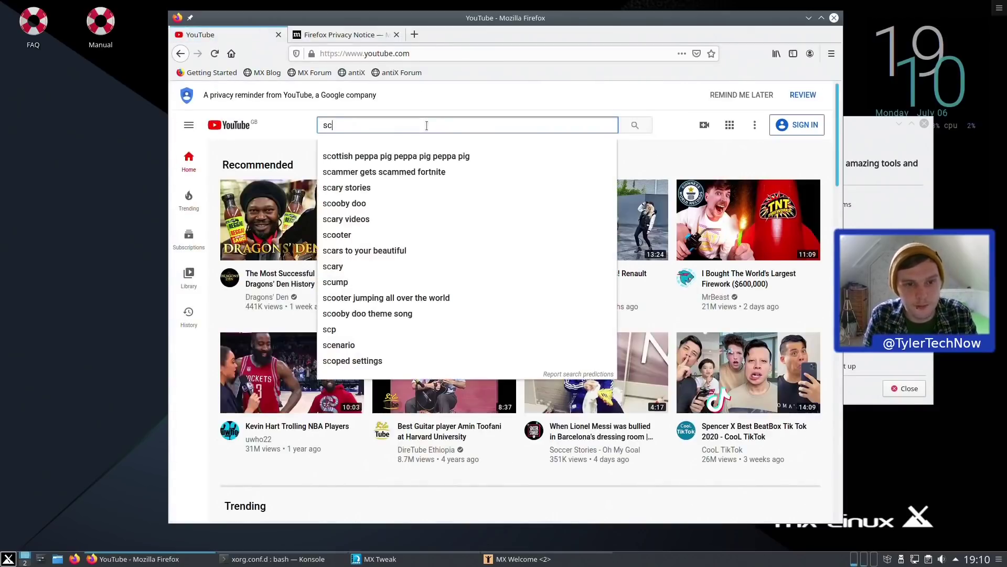
text(reen tearing test)
key(Return)
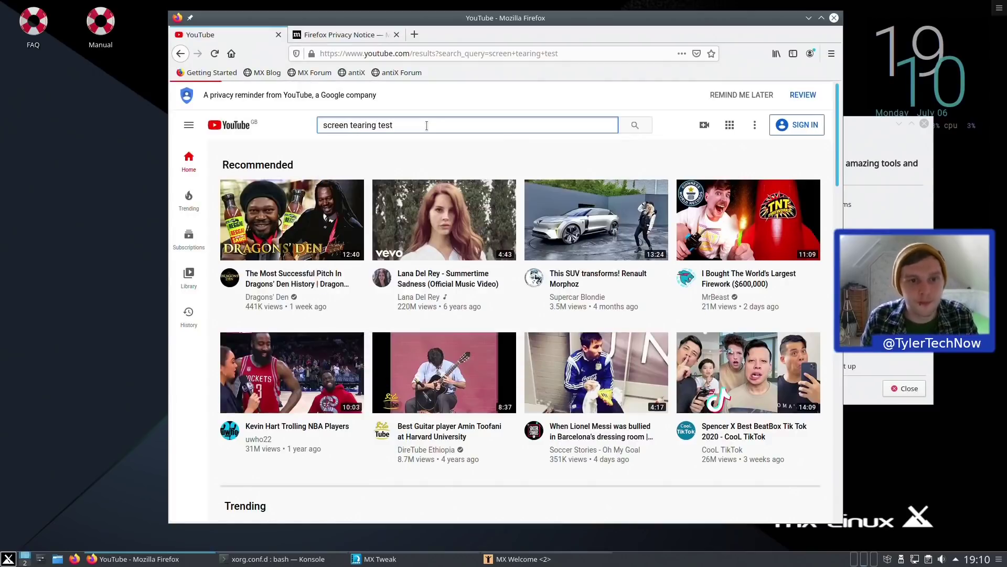
- Play the Screen Tearing Test video muted in full screen, then exit and quit Firefox
click(339, 202)
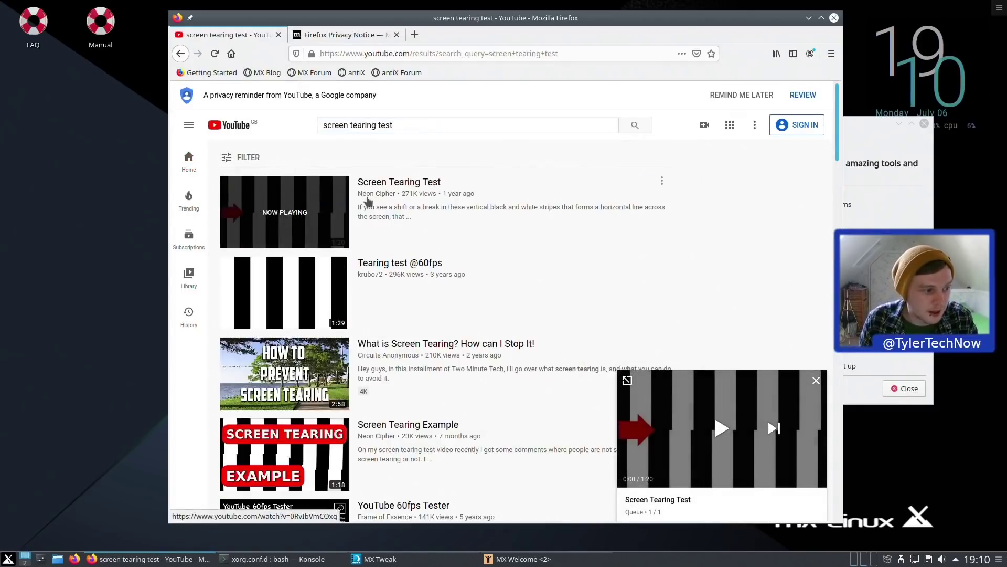
click(629, 381)
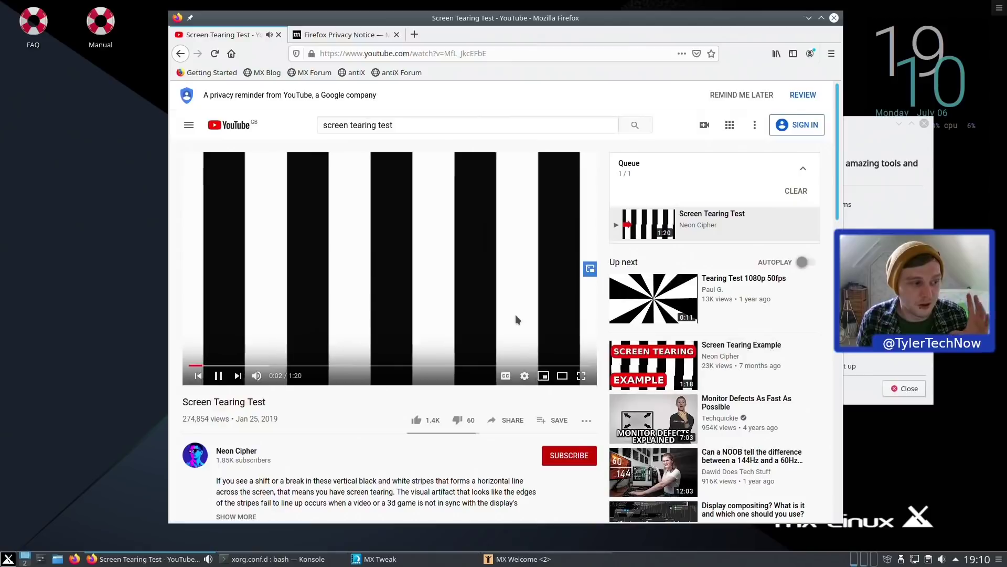
click(257, 375)
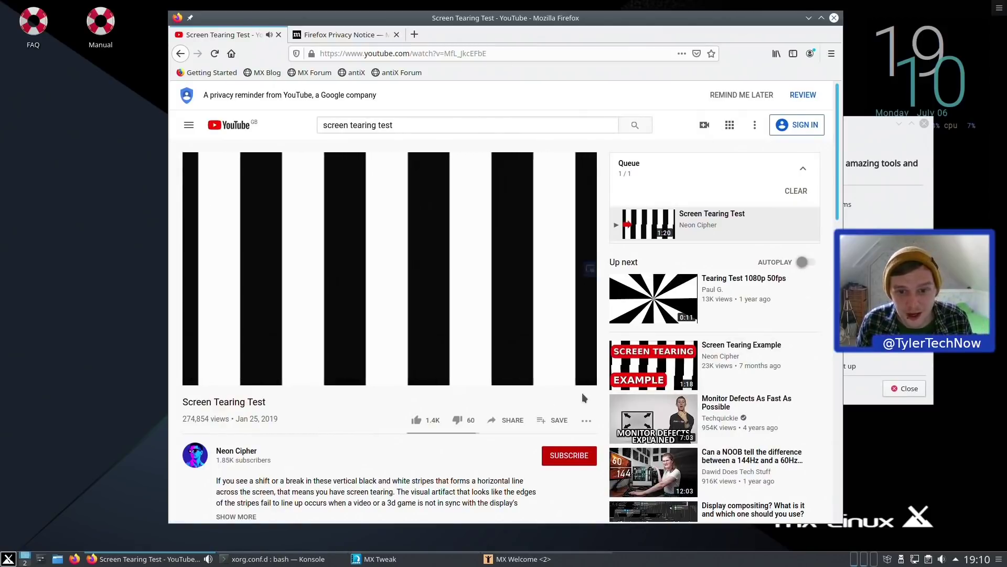
click(581, 376)
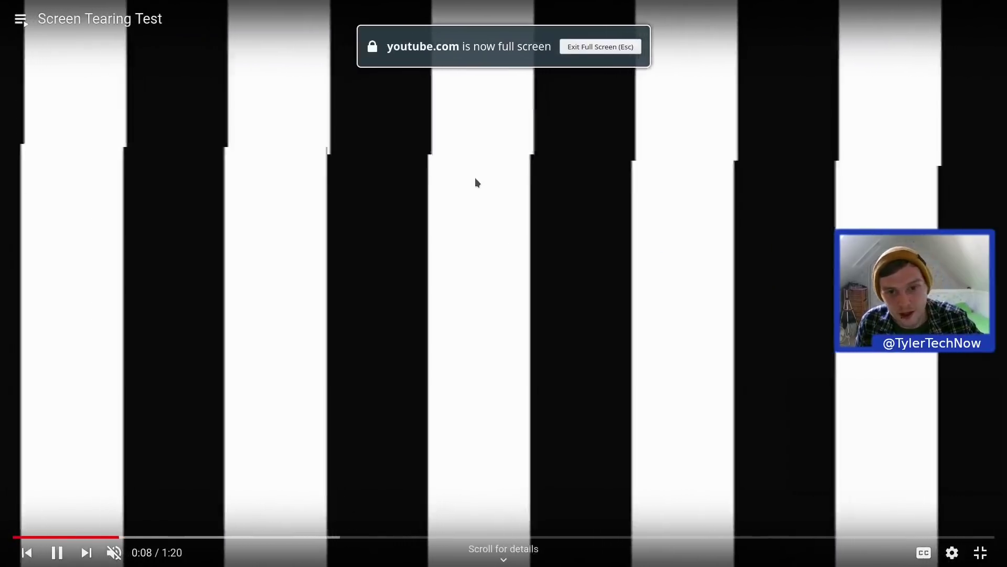
key(Escape)
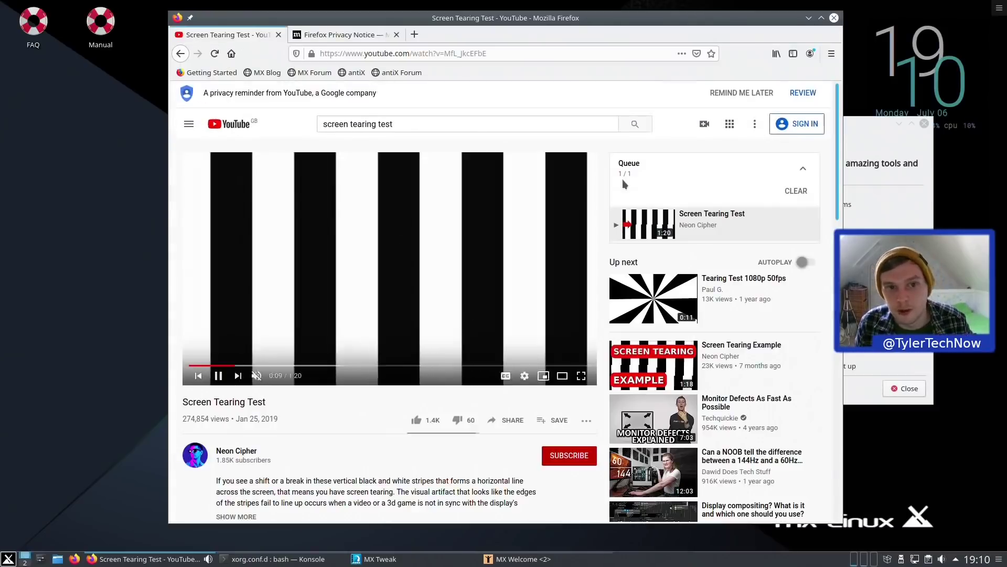
click(834, 18)
click(619, 295)
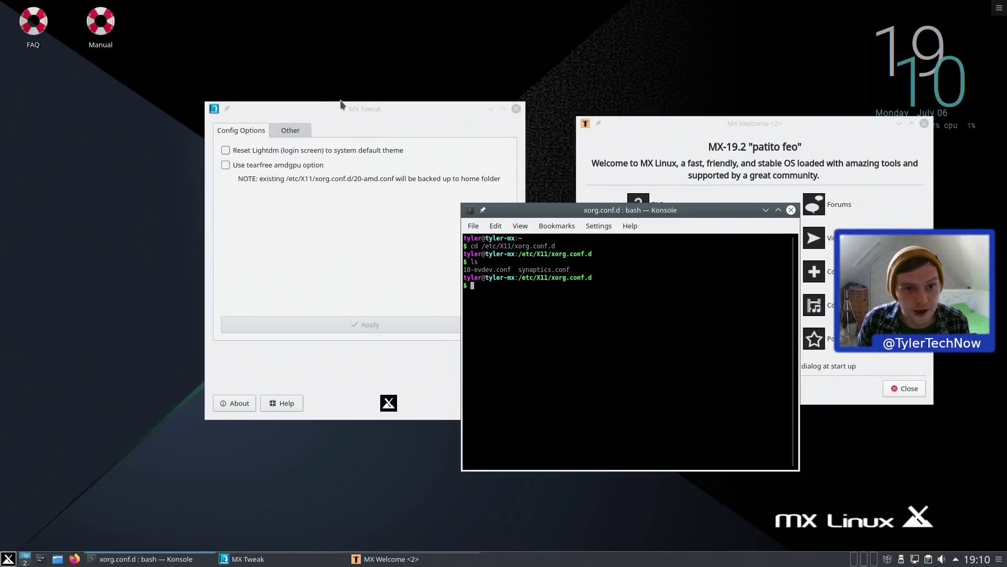
- Tick 'Use tearfree amdgpu option' in MX Tweak and apply it, bringing up the root password prompt
drag(347, 108, 258, 110)
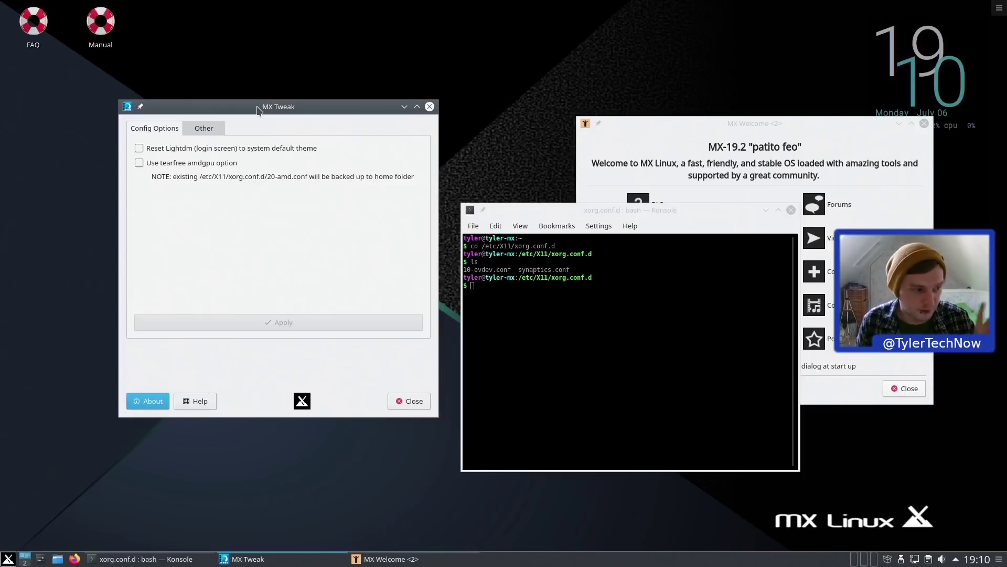
click(138, 162)
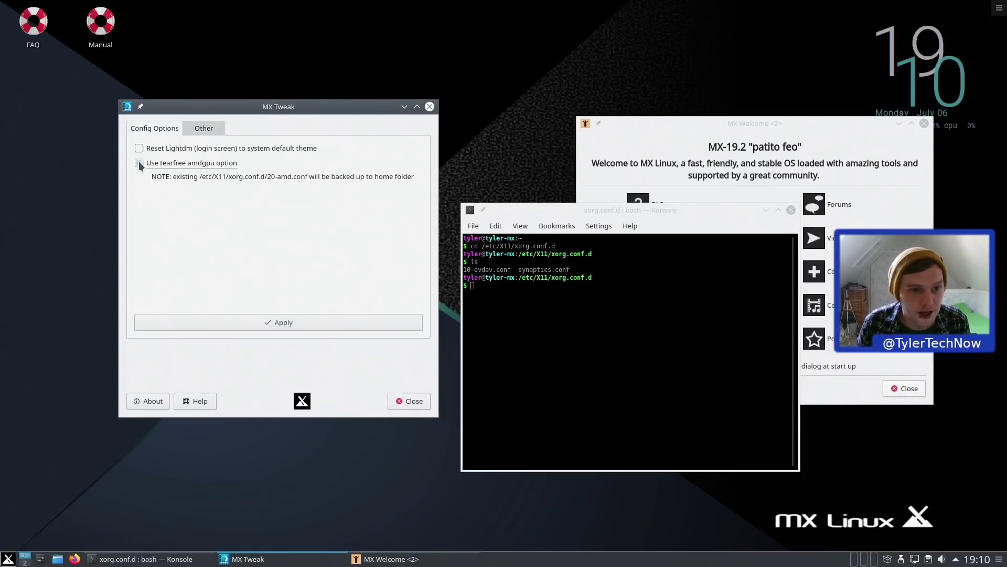
click(271, 318)
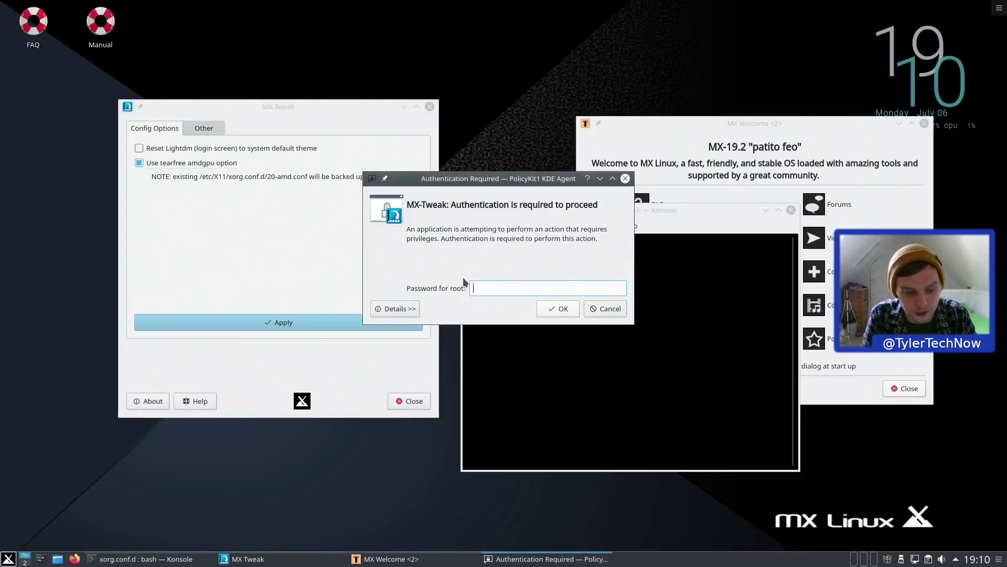
click(716, 275)
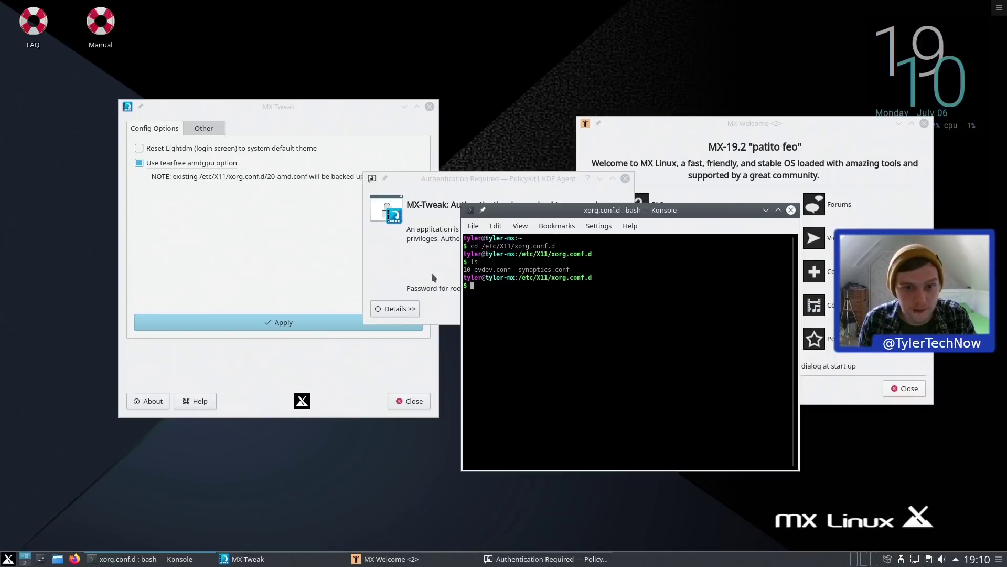
click(412, 267)
- Authenticate with the root password and list xorg.conf.d again, now showing 20-amd.conf
text(•••••••)
key(Return)
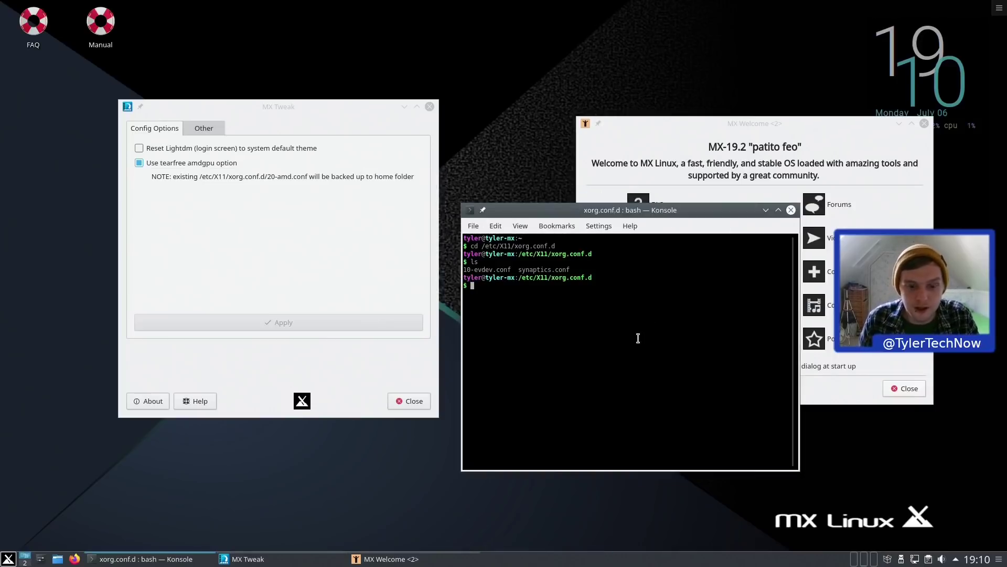
text(ls)
key(Return)
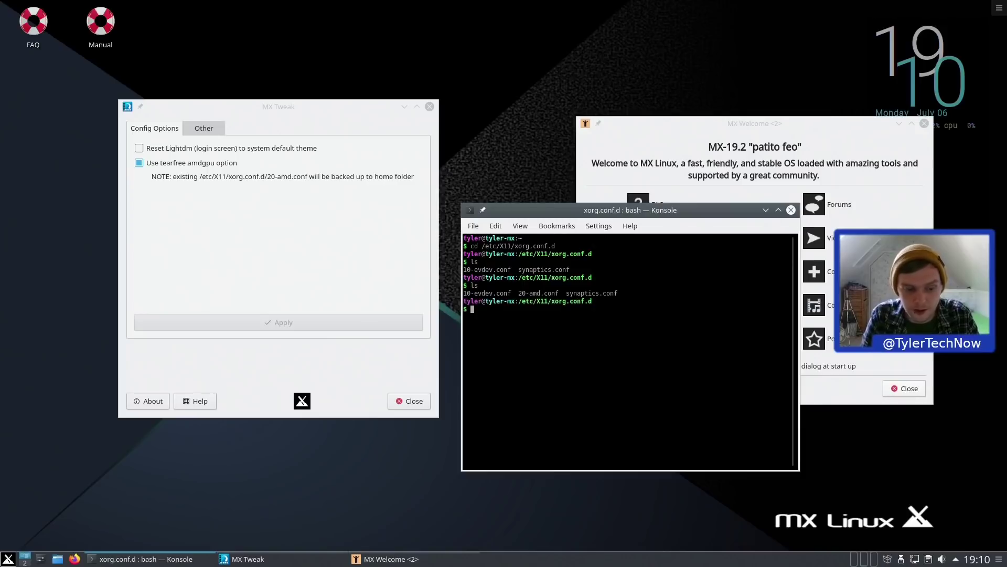
- Open 20-amd.conf in vim, check its Option "TearFree" "on" line, and quit with :q
text(vim 20-amd.conf)
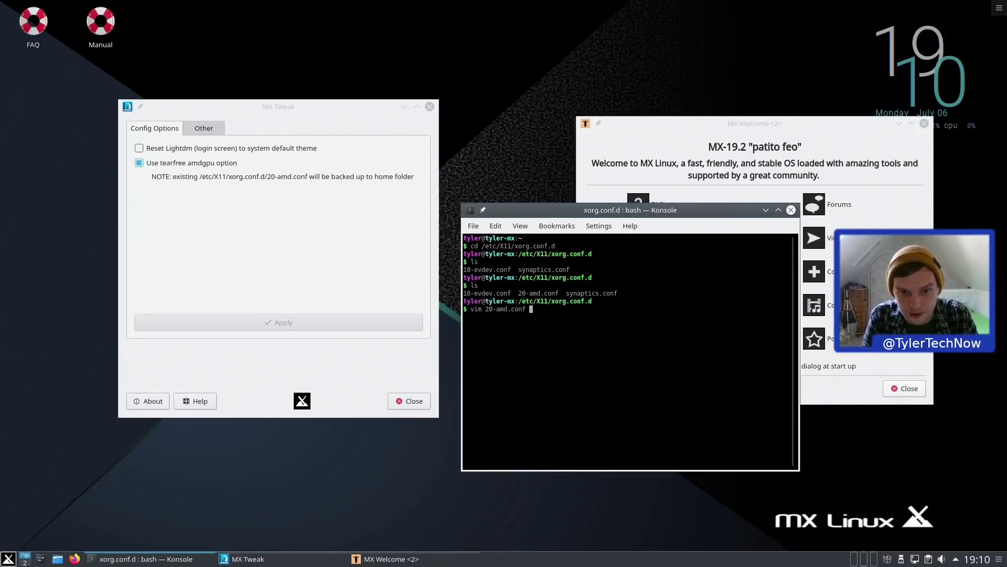
key(Return)
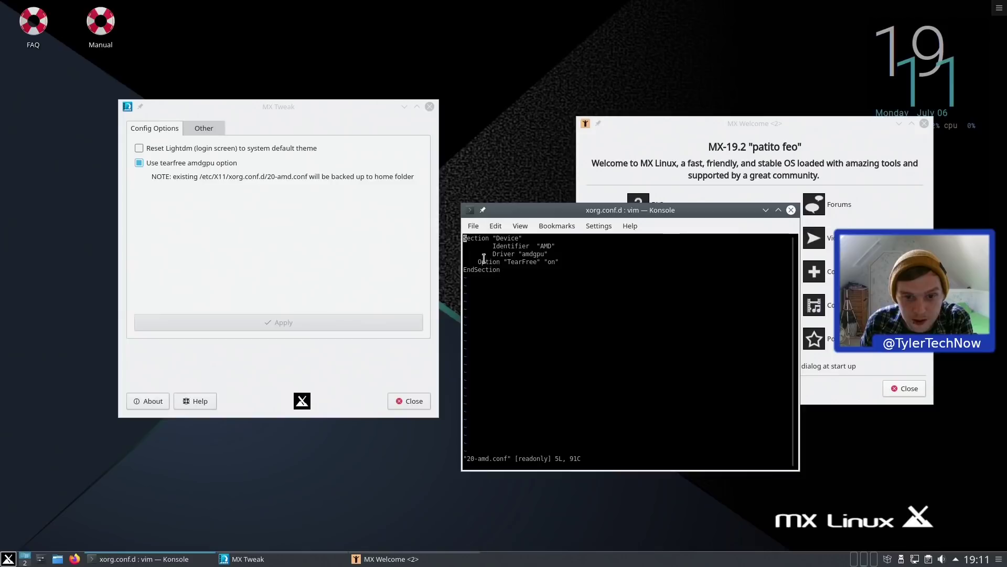
drag(477, 261, 566, 264)
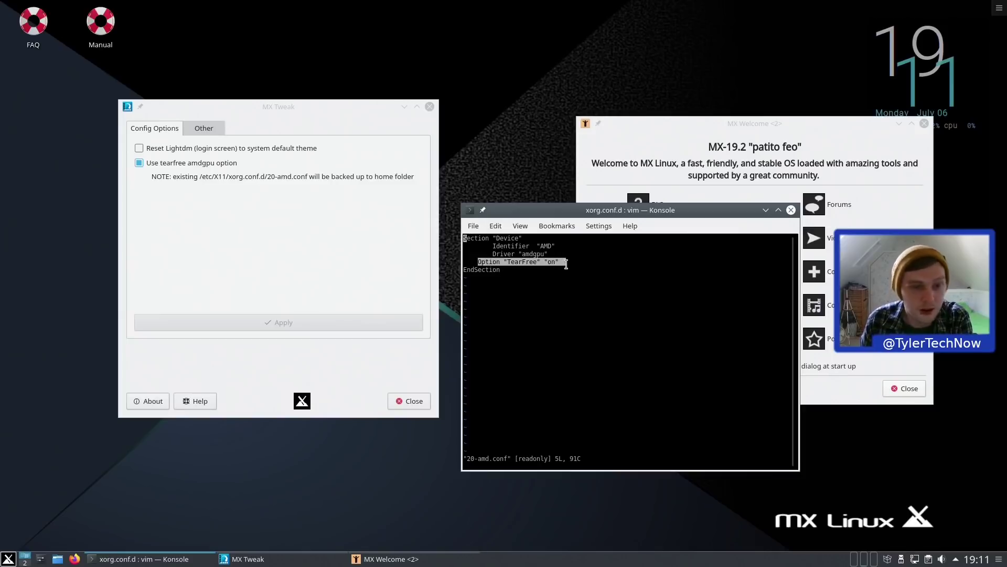
text(:q)
key(Return)
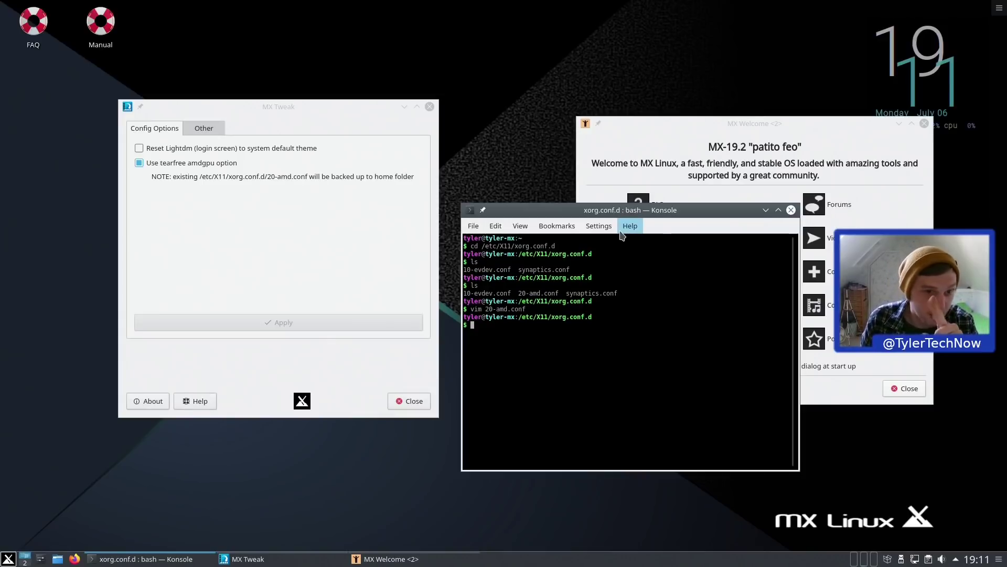
- Bring MX Tweak forward and review its Other tab's mounting, sandbox and root password options
click(254, 121)
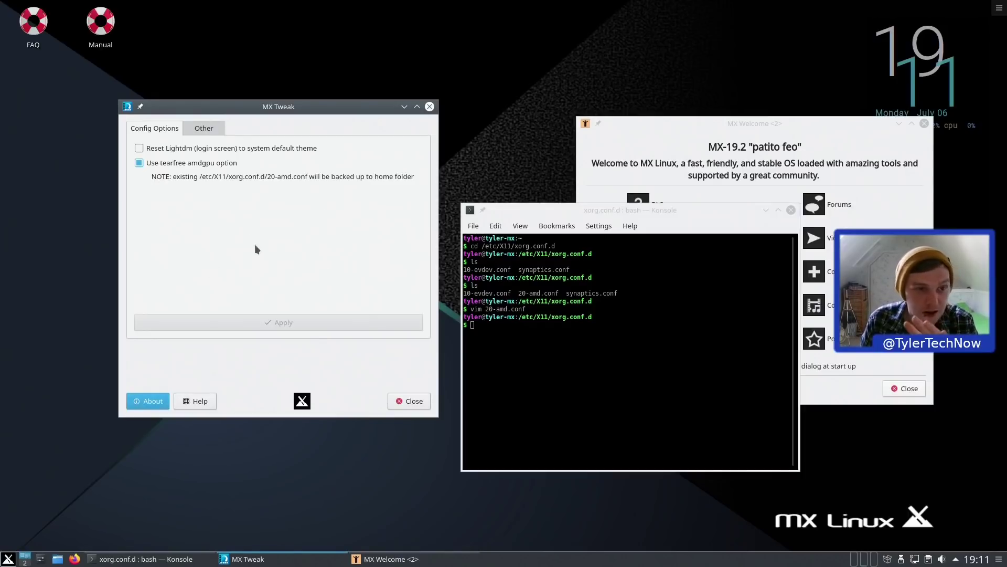
click(221, 134)
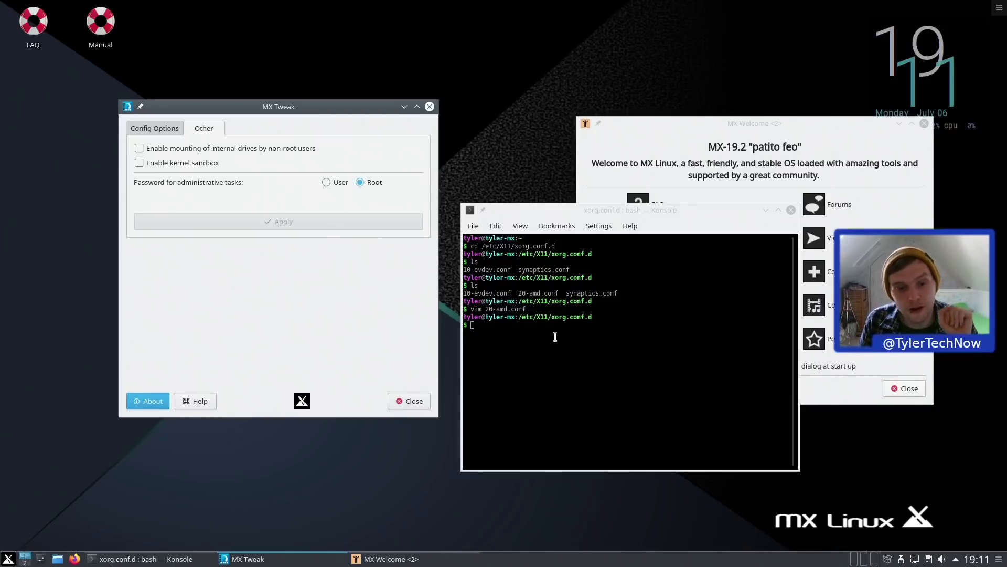
- Close MX Tweak, run sudo reboot in Konsole, then quit htop after checking about 667M of 31.4G memory used
click(399, 402)
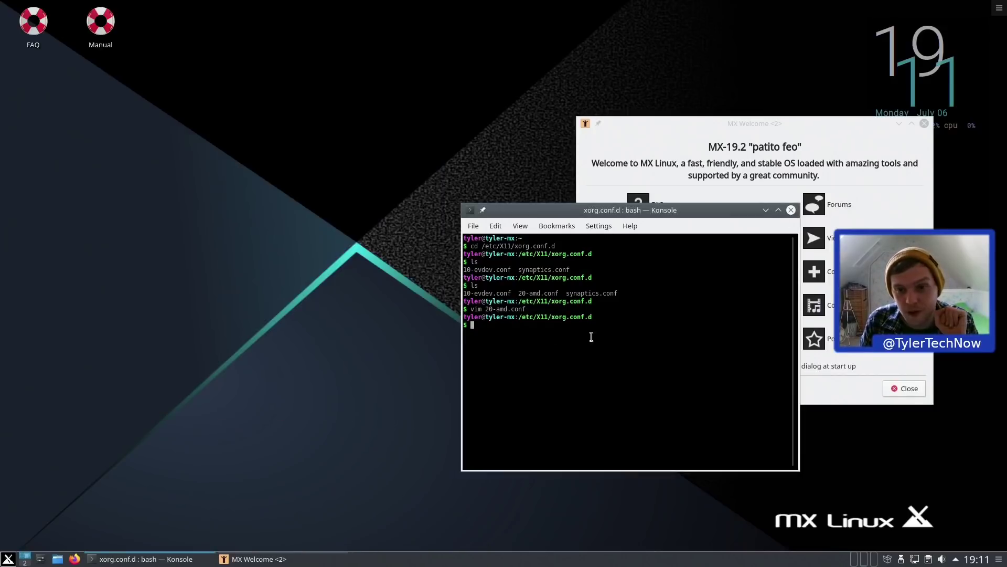
drag(640, 209, 402, 147)
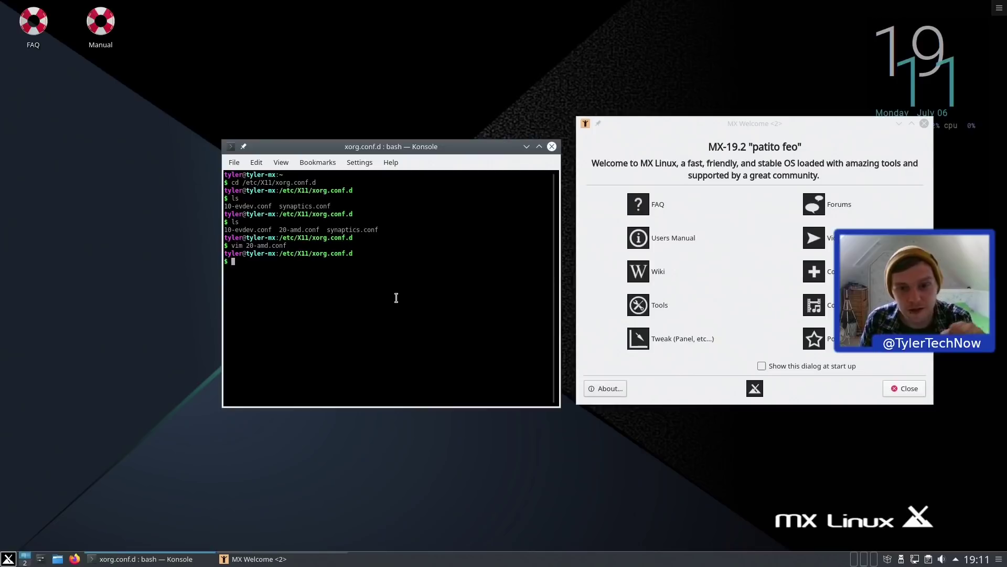
text(sudo reboot)
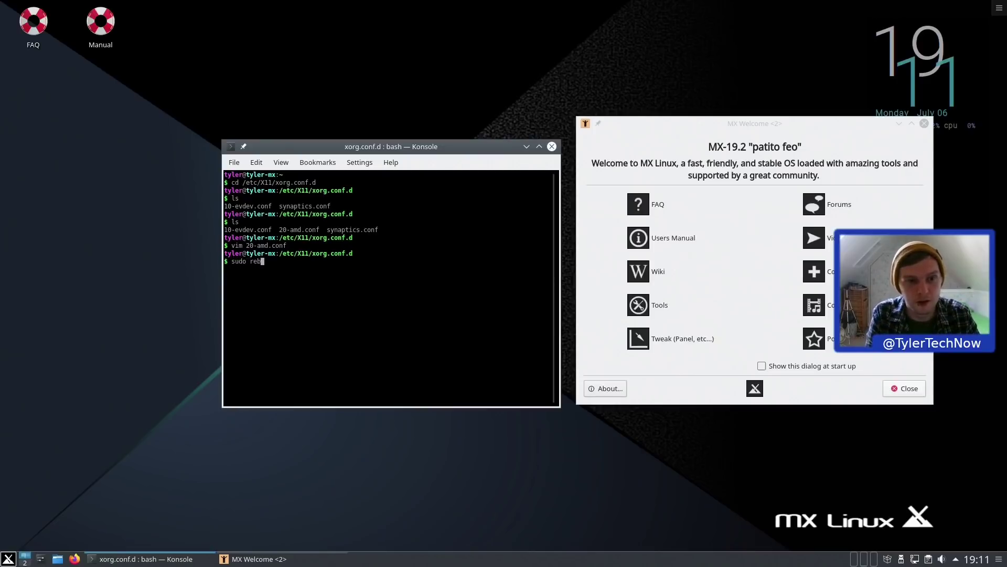
key(Return)
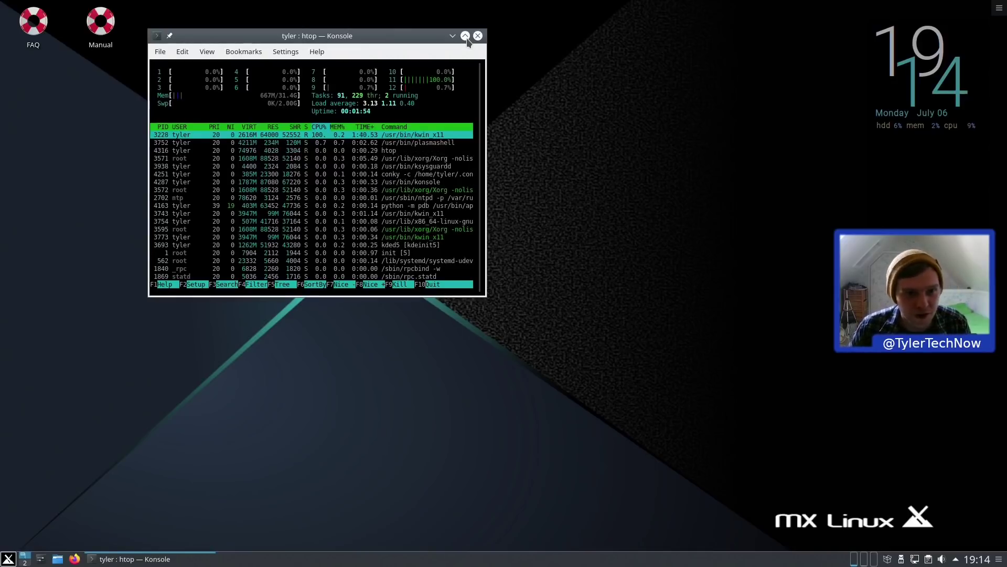
key(q)
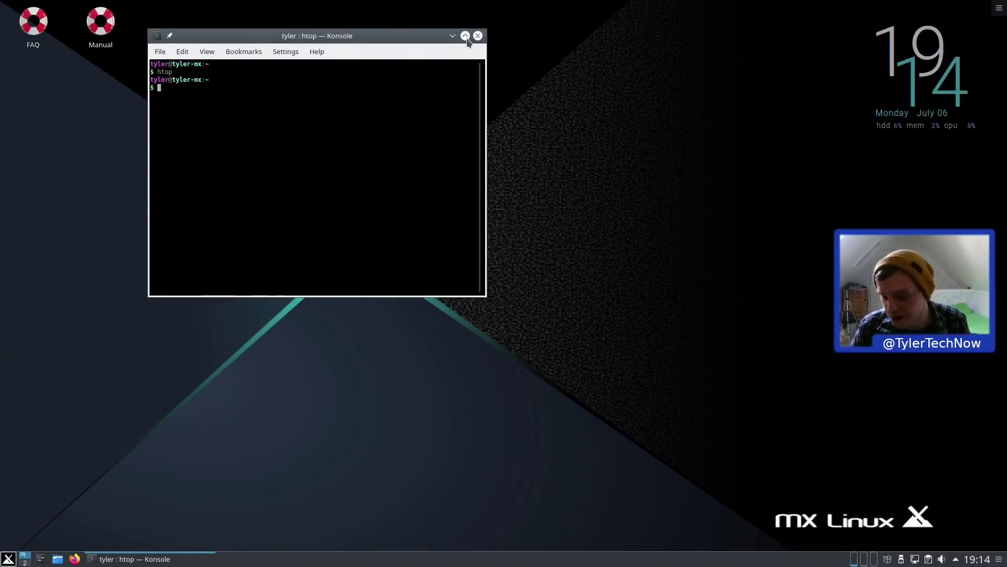
- Relaunch Firefox and open the Screen Tearing Test YouTube page from the address-bar suggestions
click(74, 559)
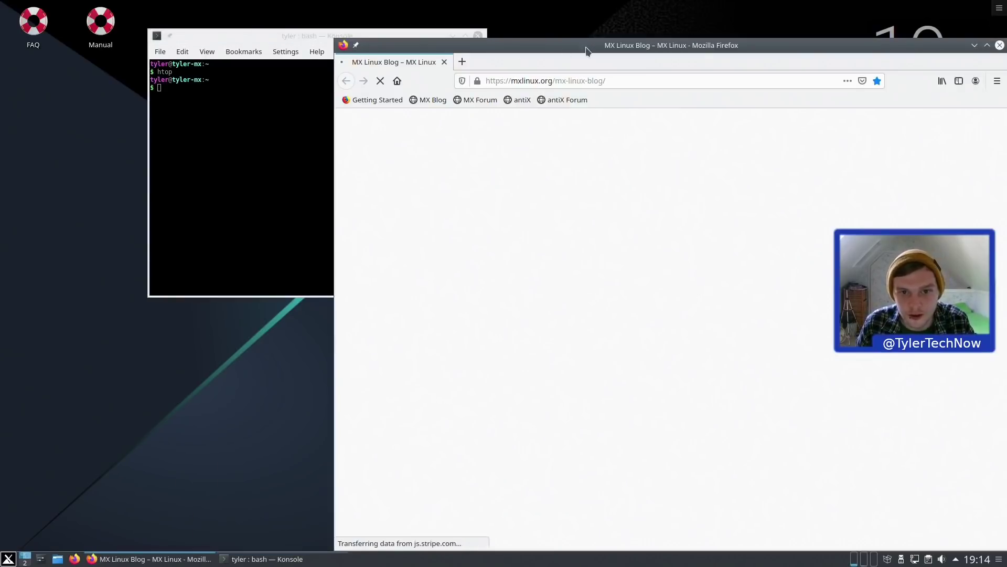
drag(586, 51, 370, 35)
click(371, 62)
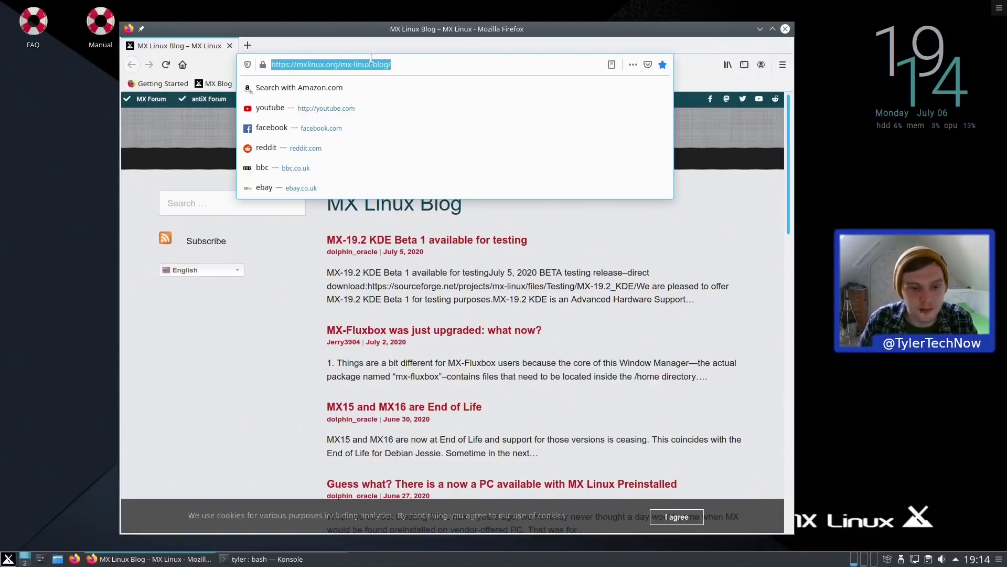
text(scr)
key(Down)
key(Down)
key(Down)
key(Down)
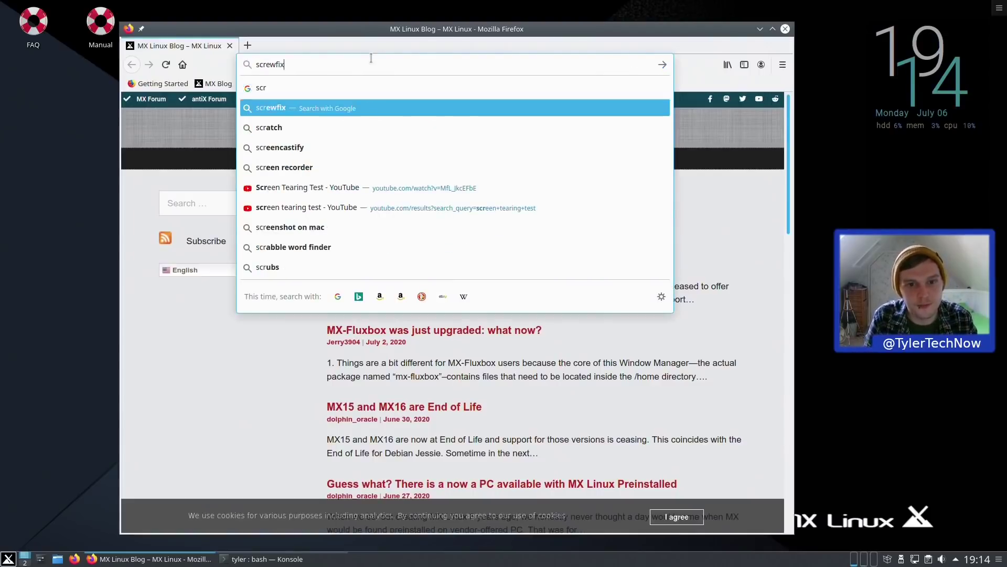
key(Down)
key(Return)
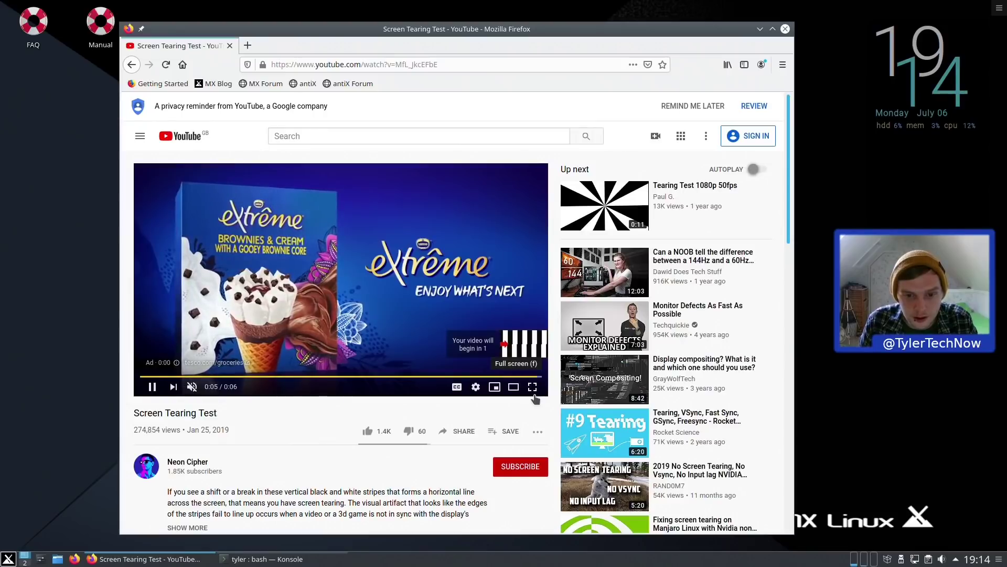
- Play the tearing test video full screen, pause it at 0:14, and leave full screen
click(534, 397)
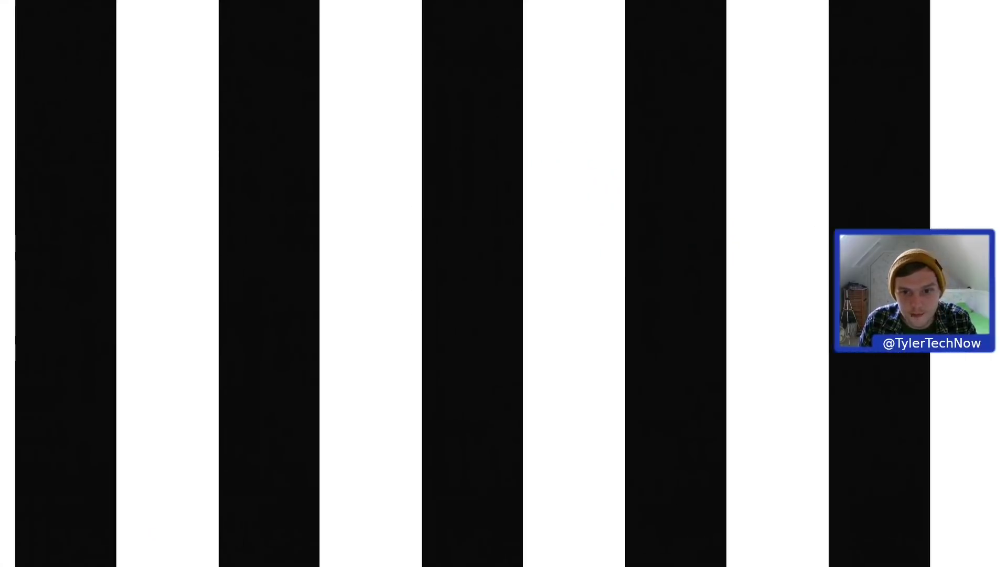
click(535, 394)
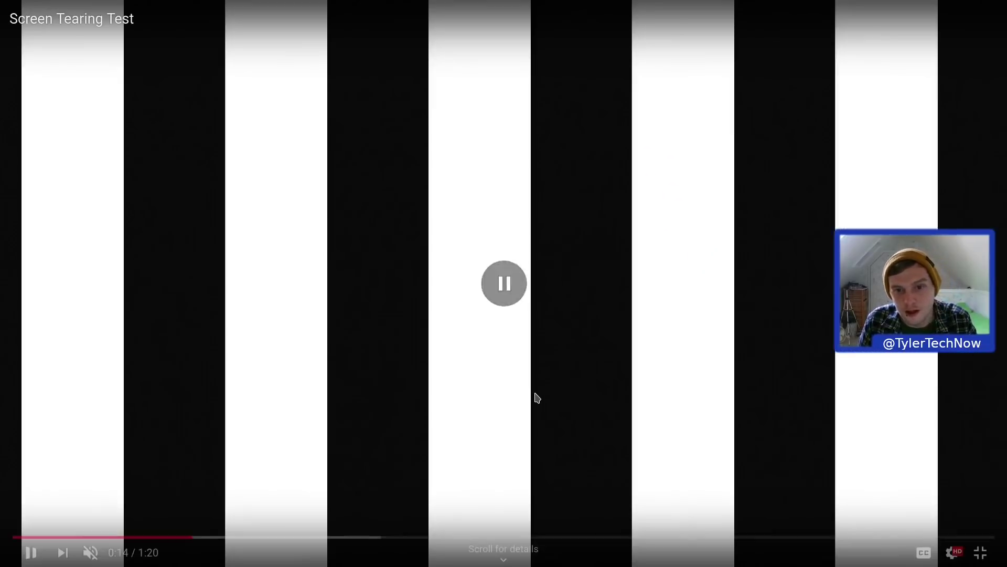
key(Escape)
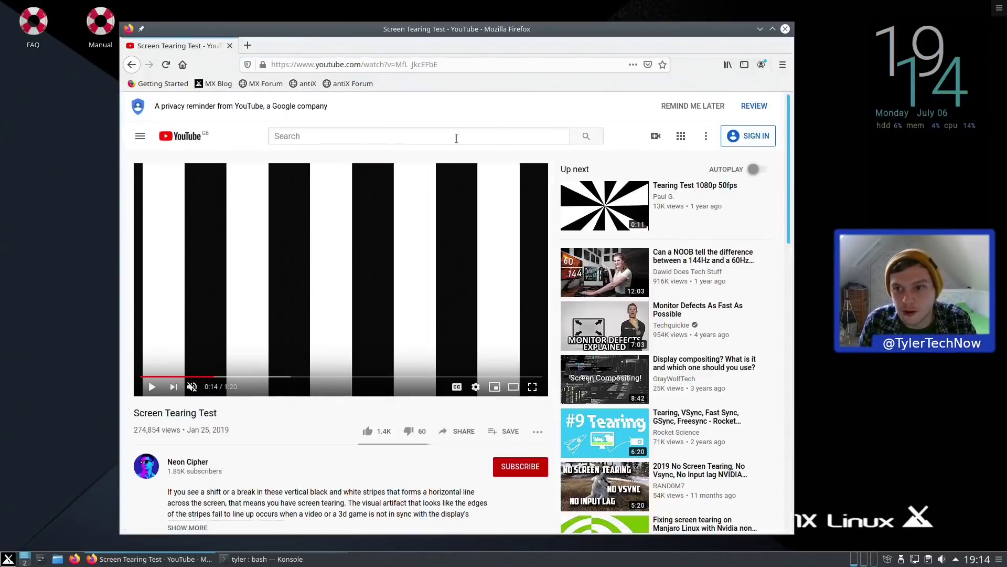
- Close Firefox and then the Konsole window
click(785, 30)
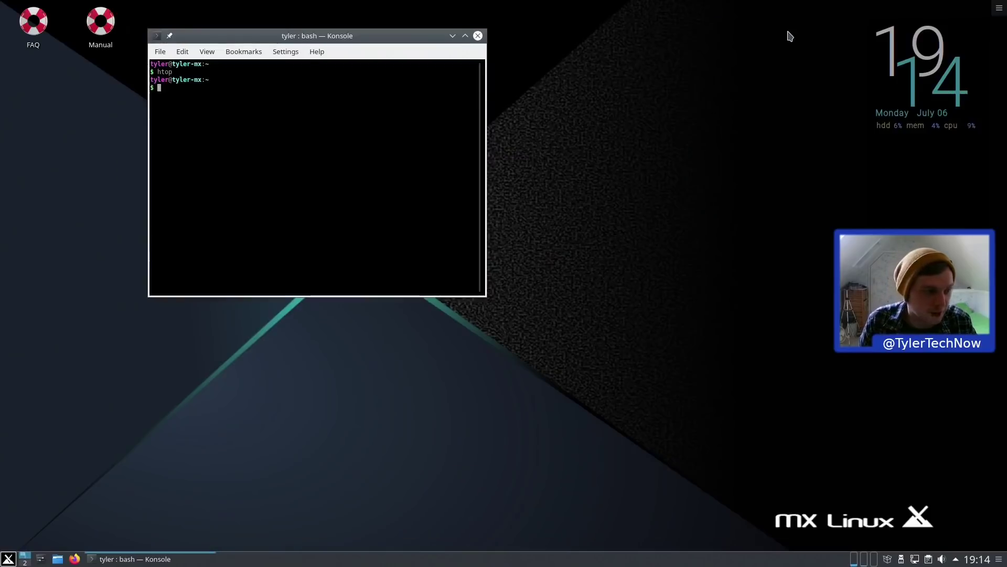
drag(321, 40, 527, 128)
click(684, 123)
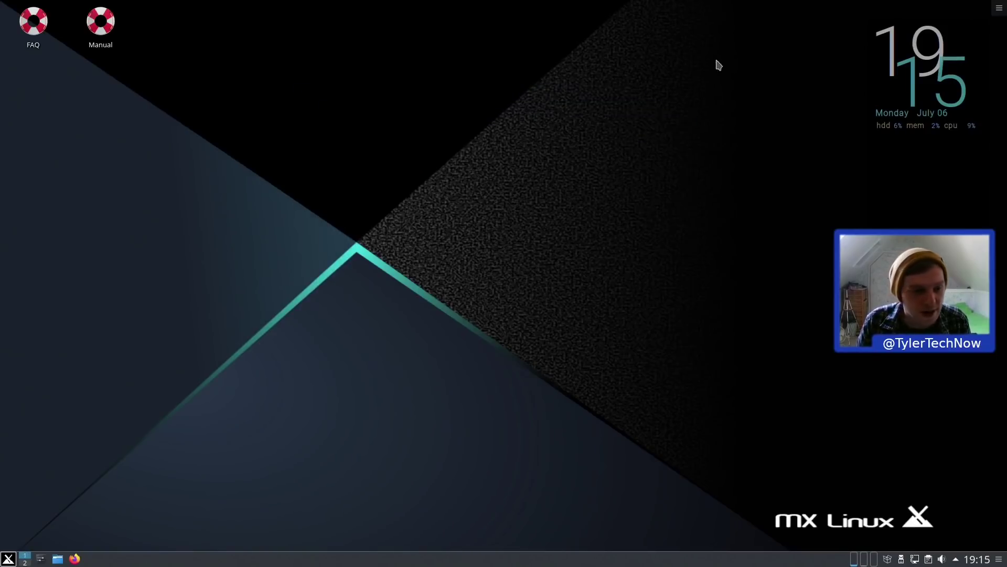
- Open the Applications menu and browse the Education and Games (Board Games) categories
click(12, 559)
click(77, 522)
scroll(152, 419, down, 1)
scroll(141, 368, up, 1)
click(137, 298)
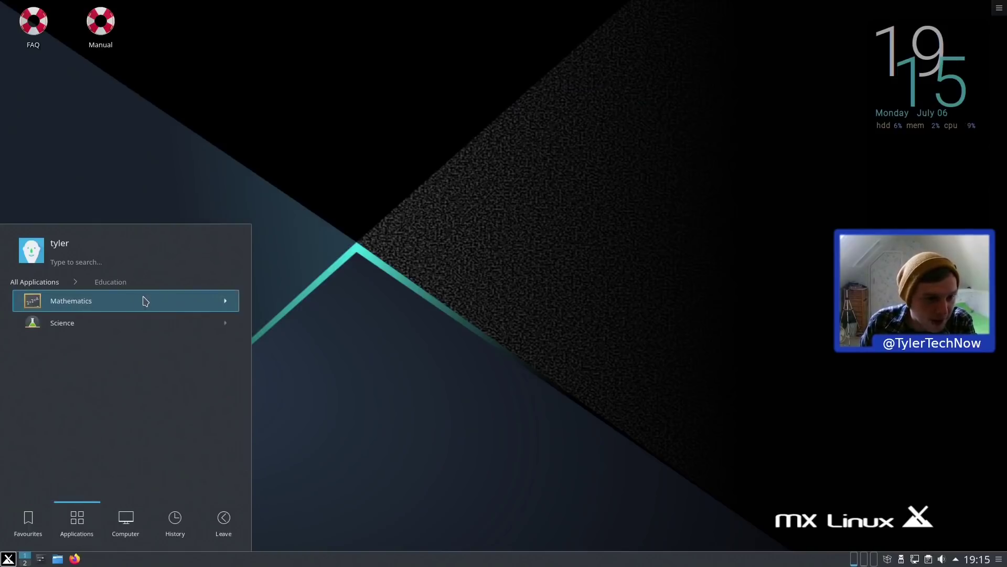
click(37, 283)
click(104, 329)
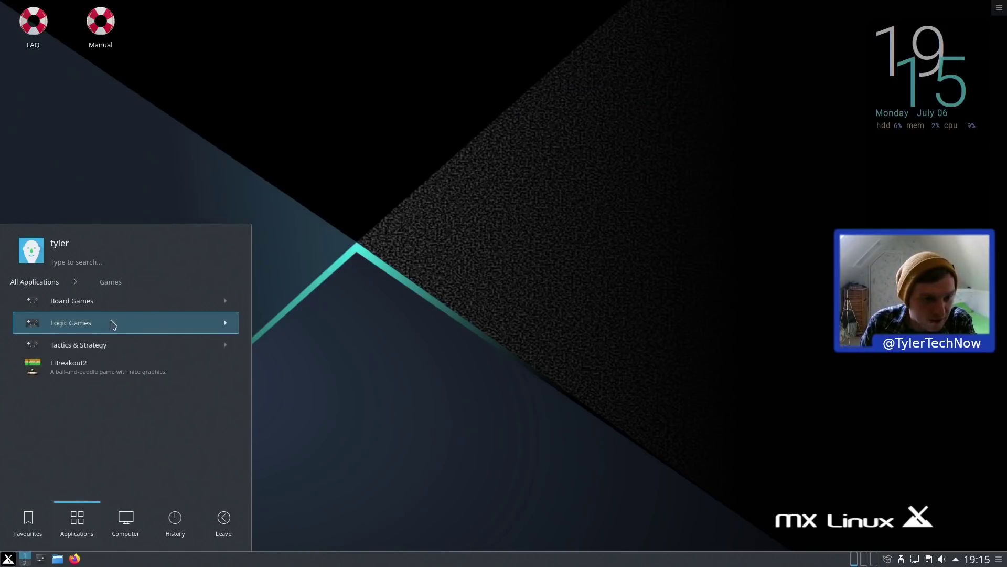
click(76, 309)
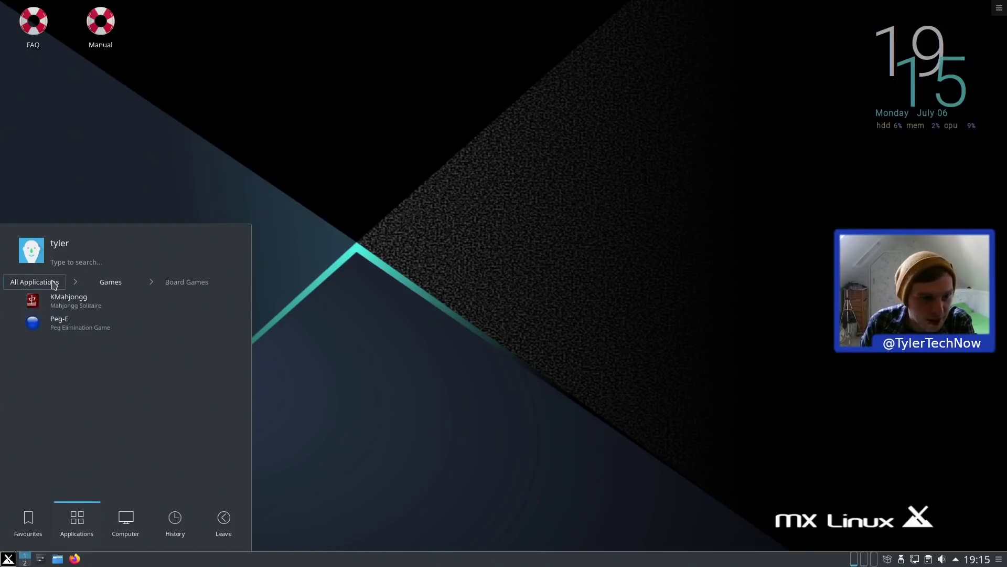
click(42, 283)
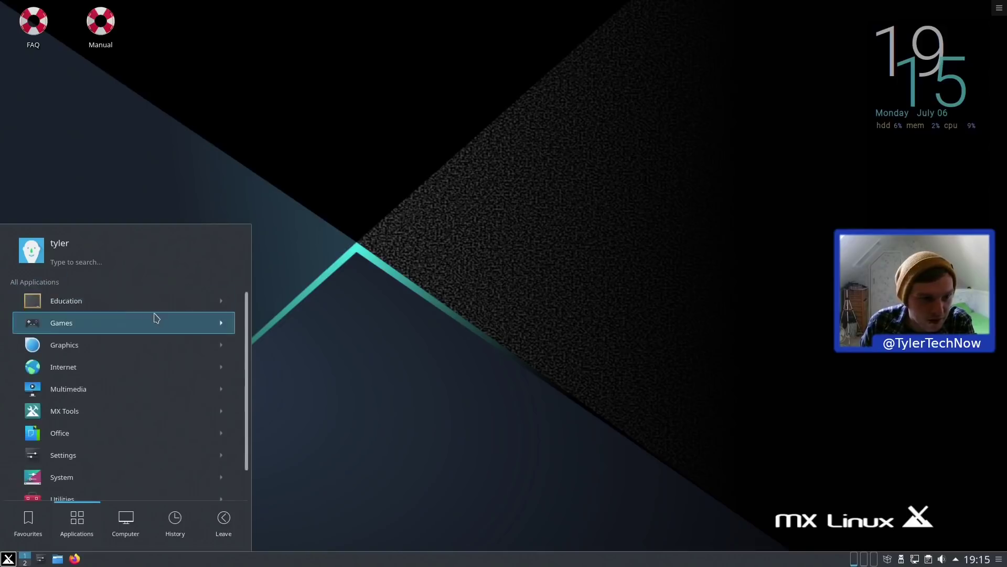
- Browse the Graphics, Internet, Multimedia and Office application categories
click(84, 349)
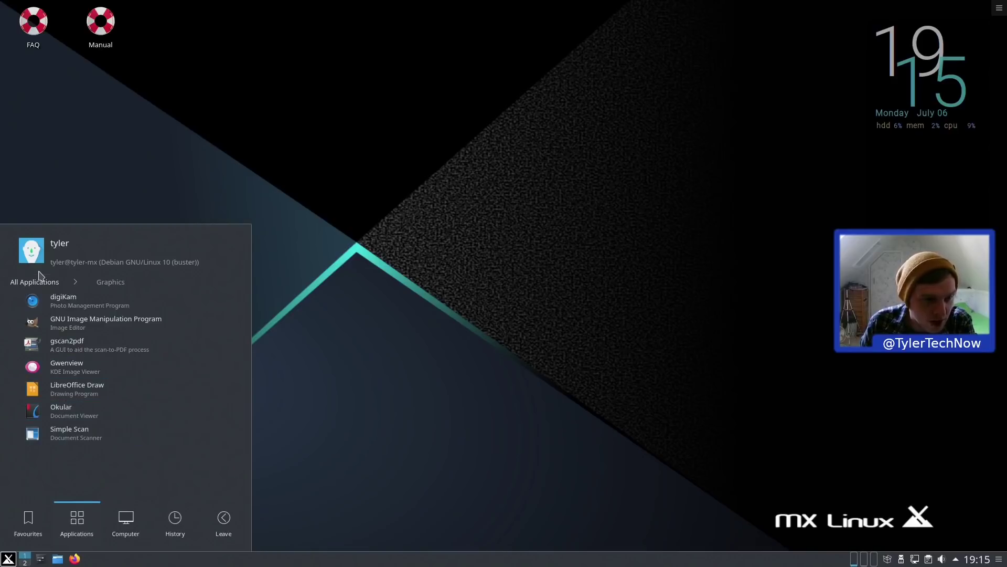
click(38, 282)
click(84, 376)
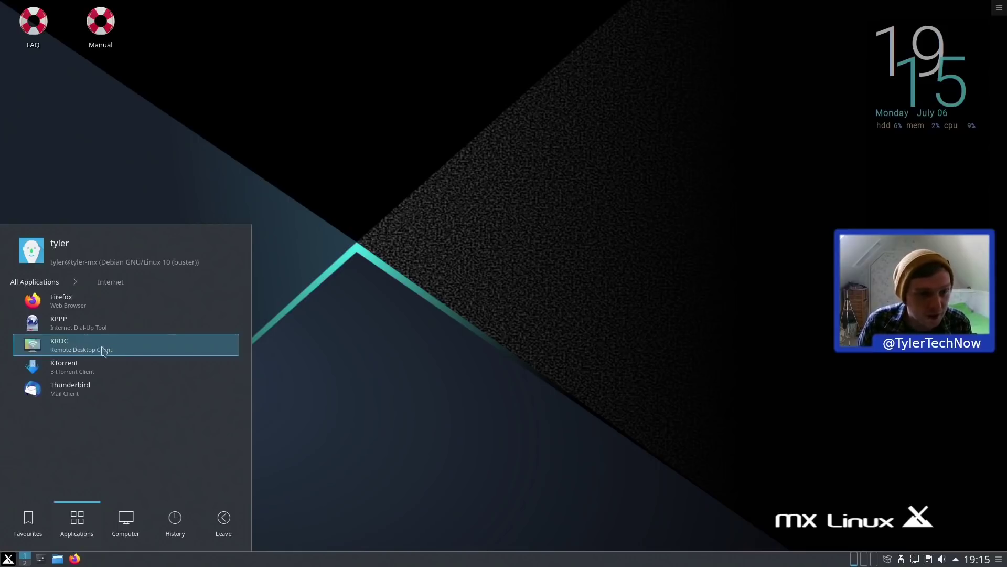
click(29, 282)
click(108, 388)
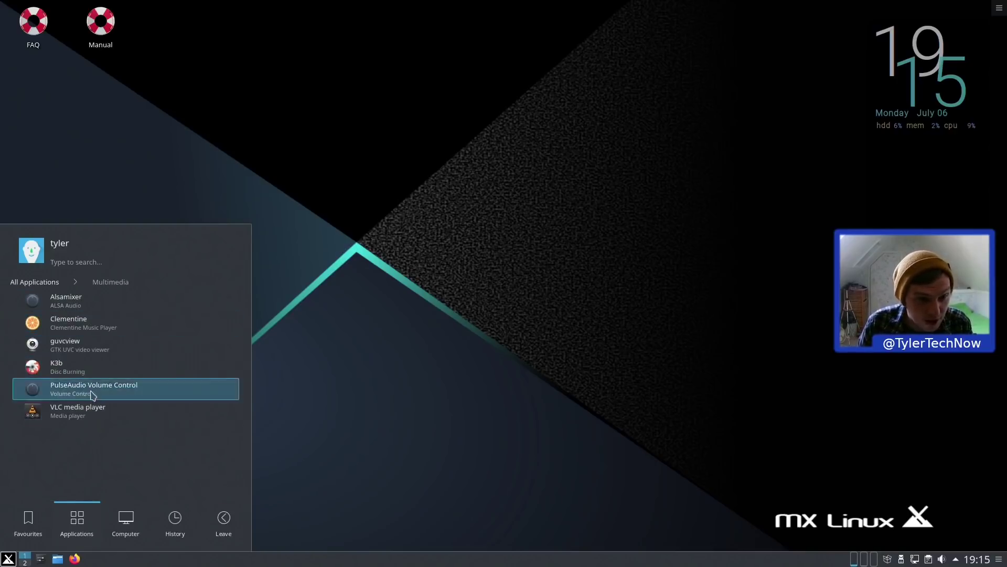
click(34, 281)
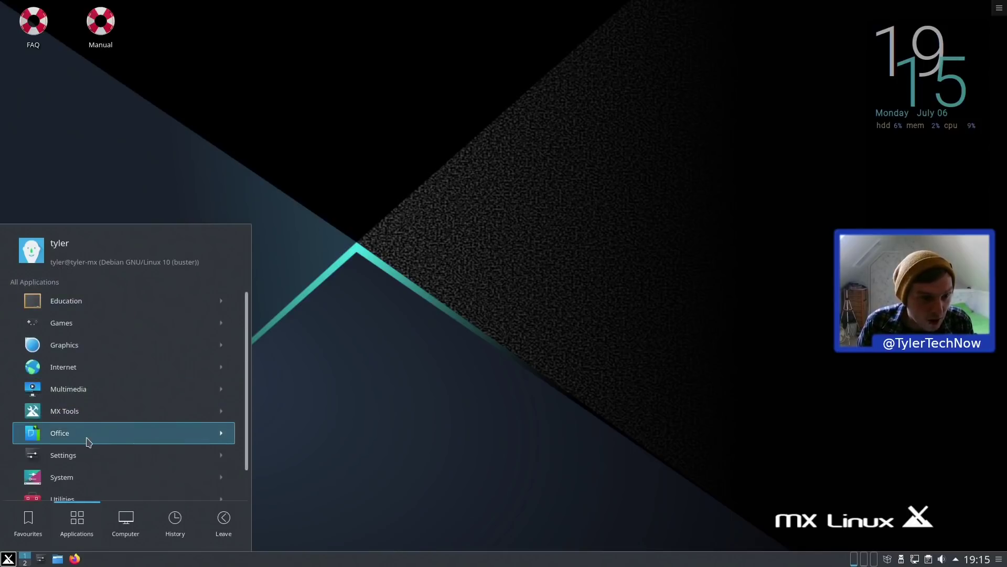
click(87, 438)
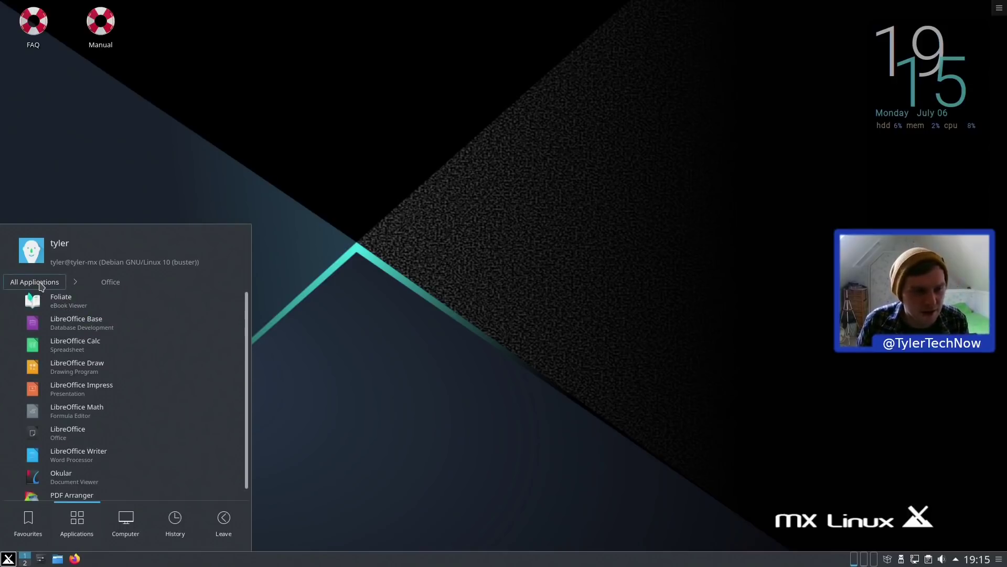
click(41, 282)
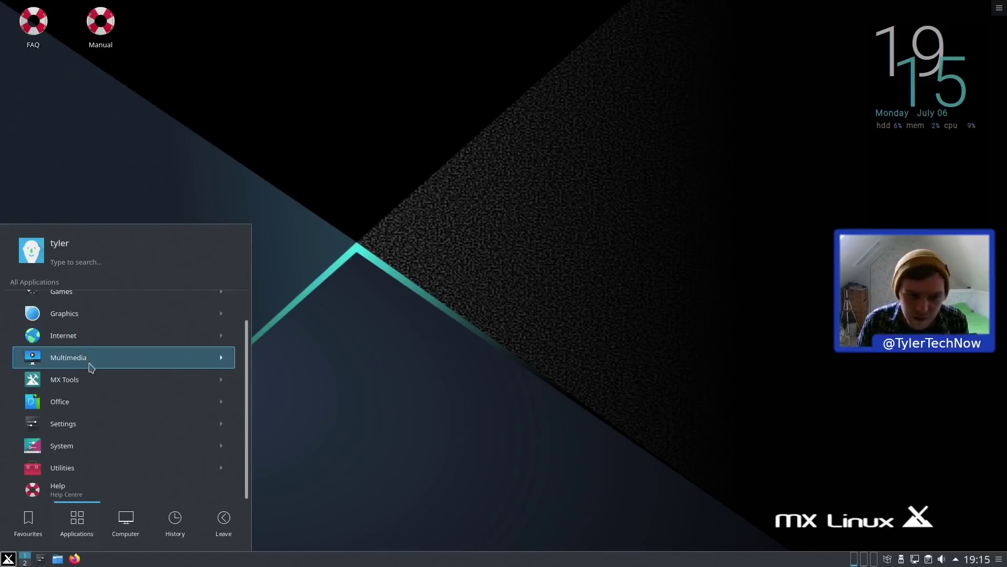
- Open the System category and scroll through its applications
click(90, 453)
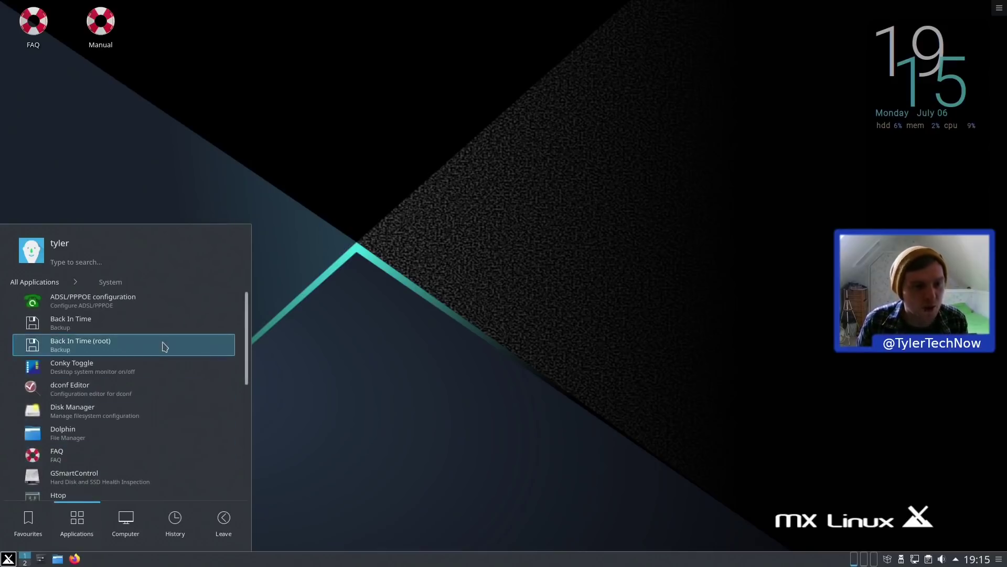
scroll(164, 336, down, 5)
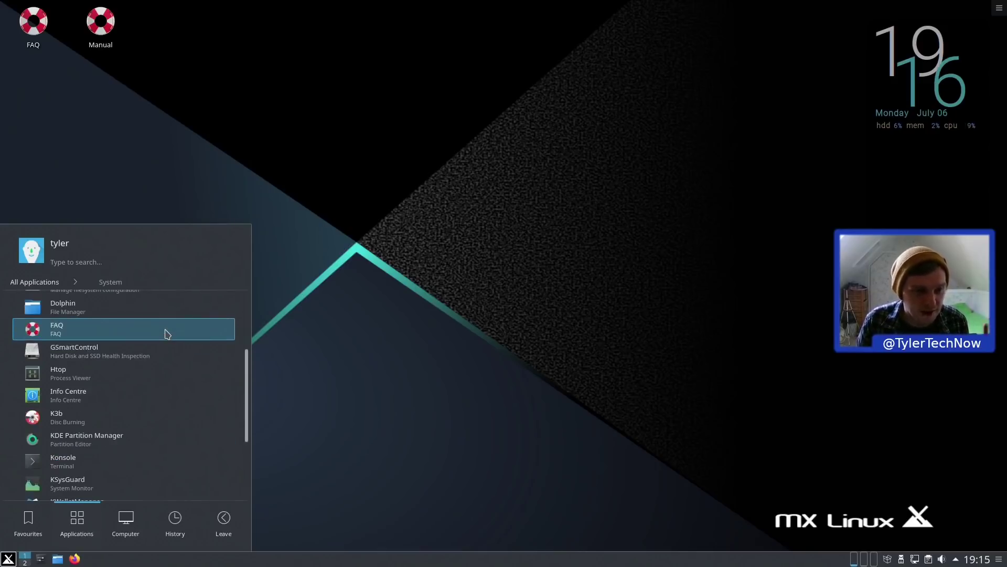
scroll(166, 334, down, 2)
scroll(166, 333, up, 2)
- Launch Dolphin, centre its window, and open the System category in the application menu
click(93, 310)
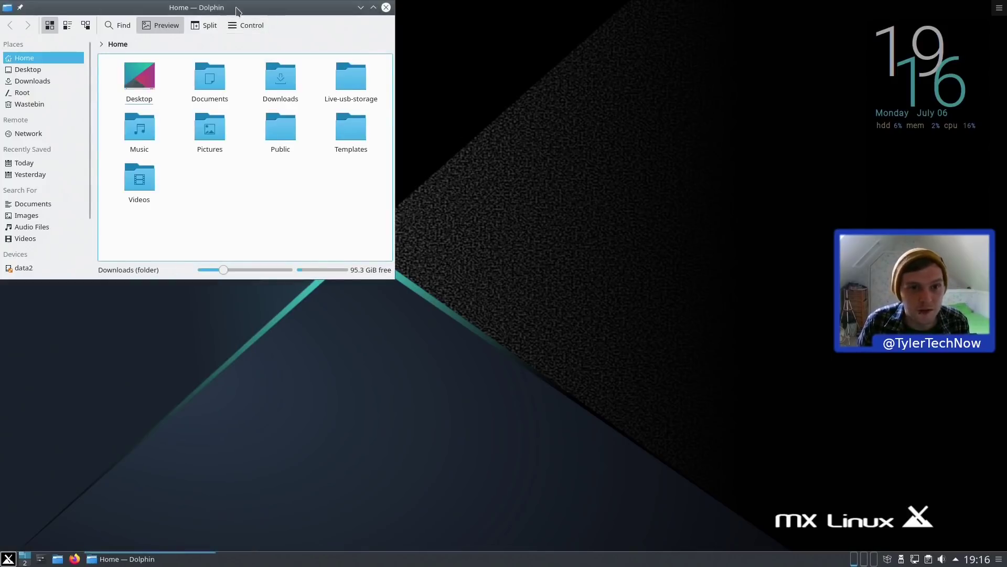
drag(236, 11, 544, 118)
click(9, 558)
click(77, 519)
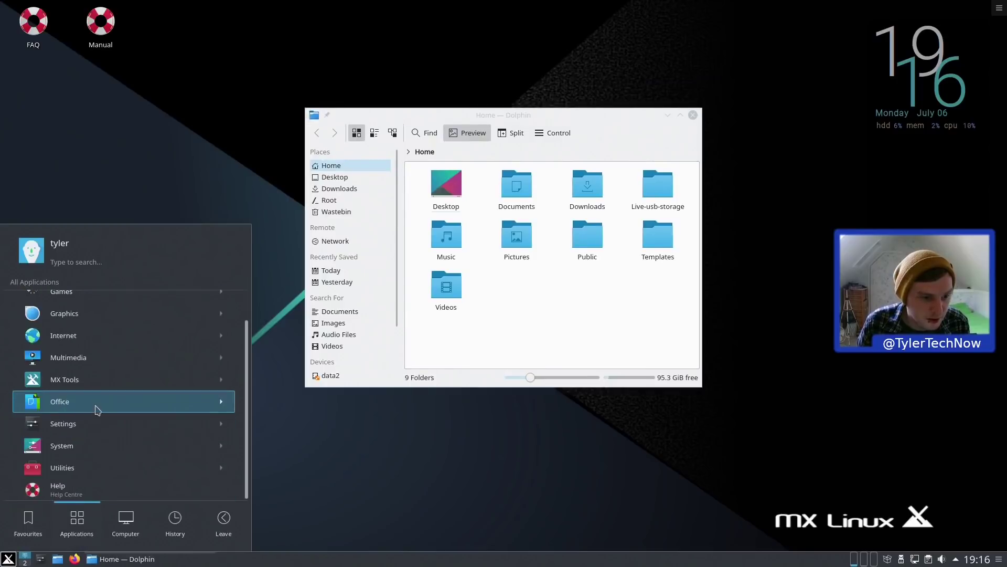
click(84, 446)
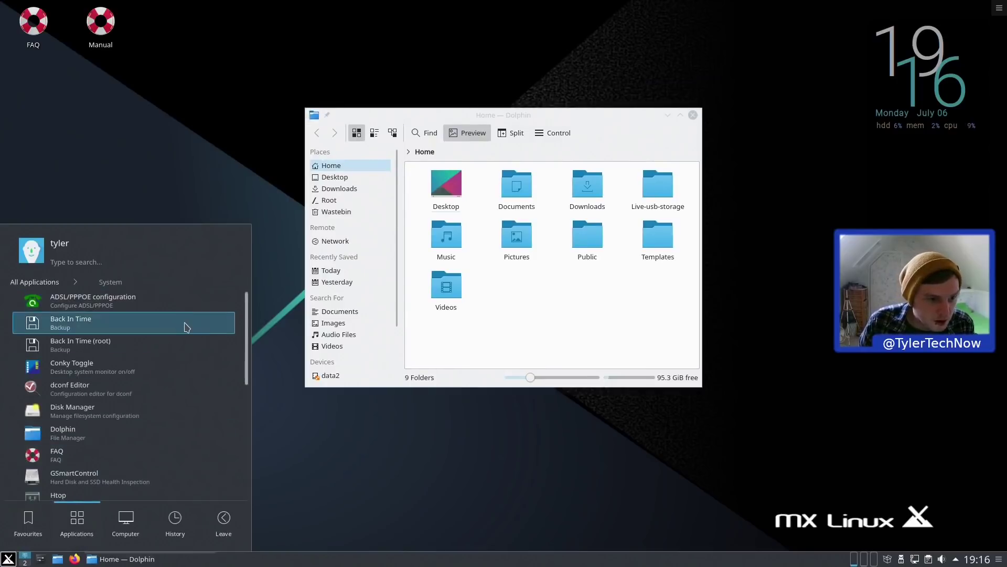
- Scroll the System apps, then switch to the Utilities category and scroll through its apps
scroll(144, 339, down, 10)
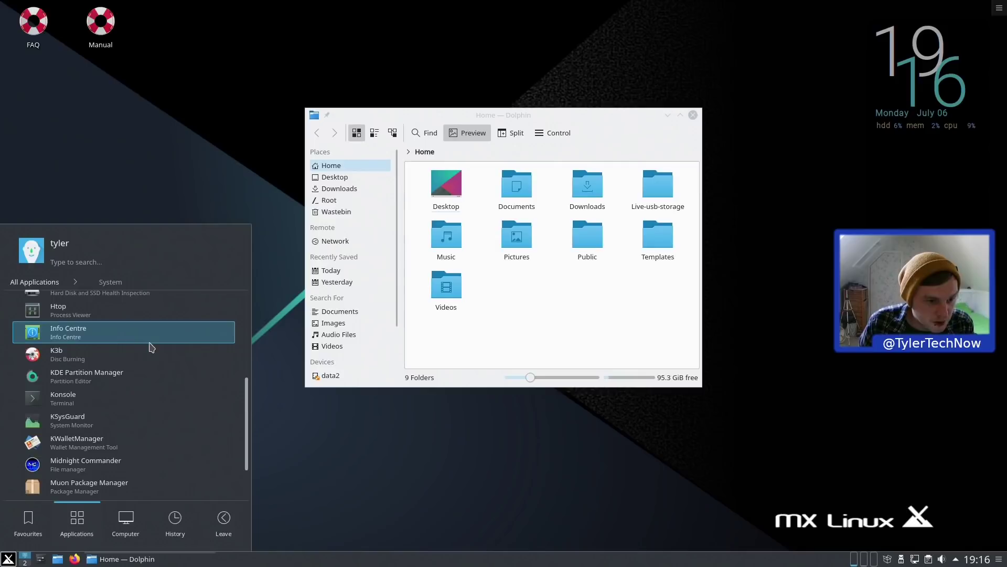
scroll(151, 347, down, 2)
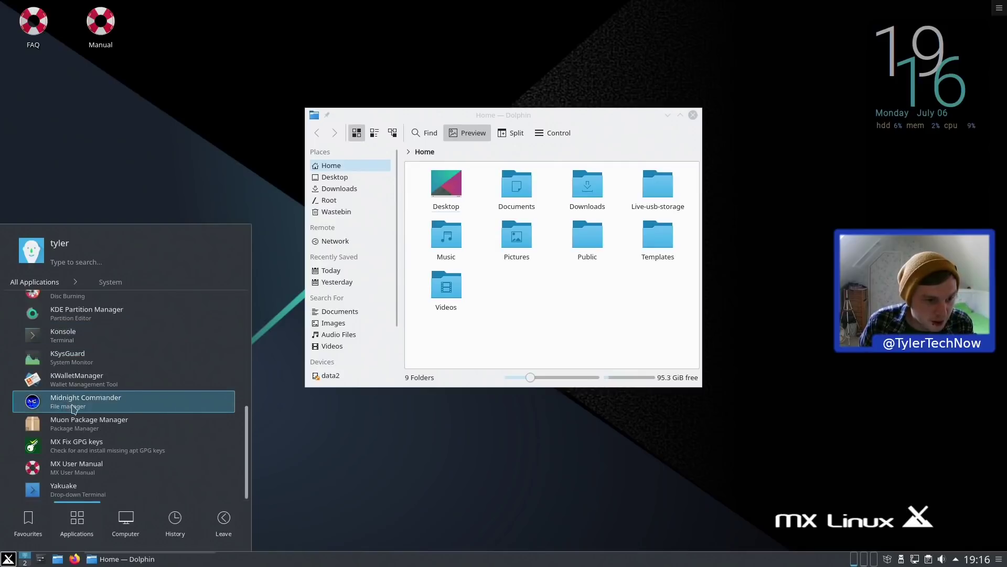
mouse_move(121, 522)
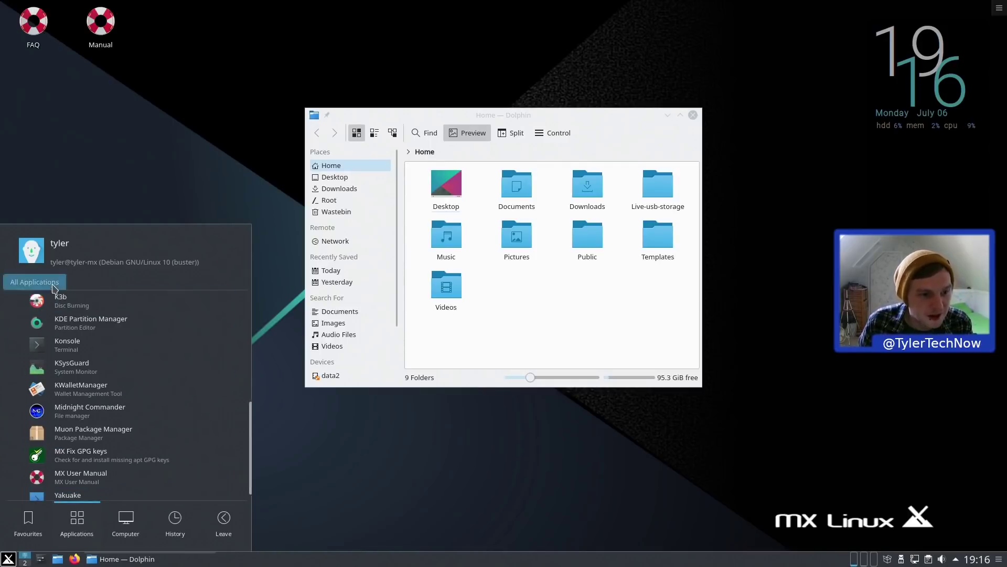
click(32, 281)
click(126, 475)
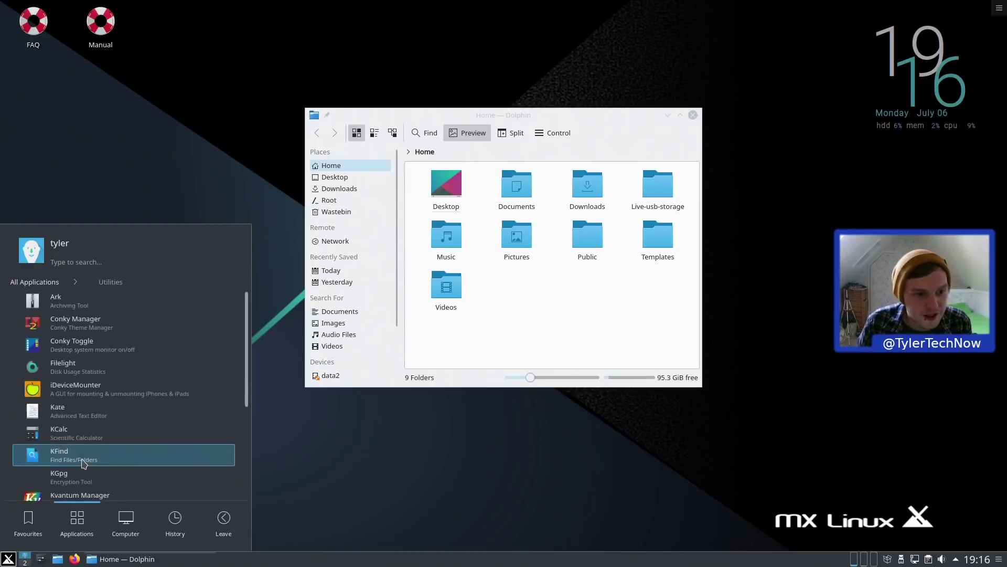
scroll(241, 337, down, 3)
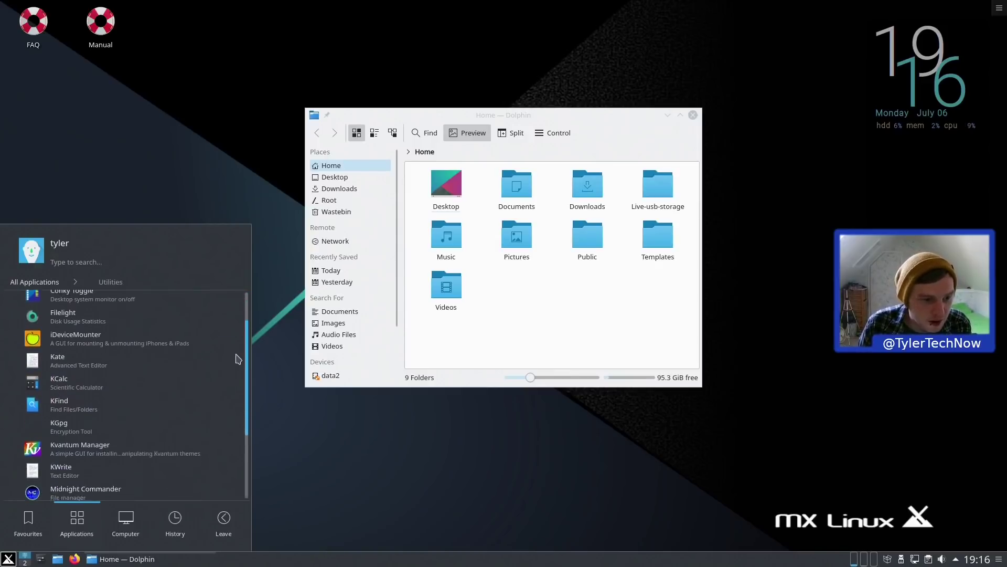
scroll(236, 379, down, 3)
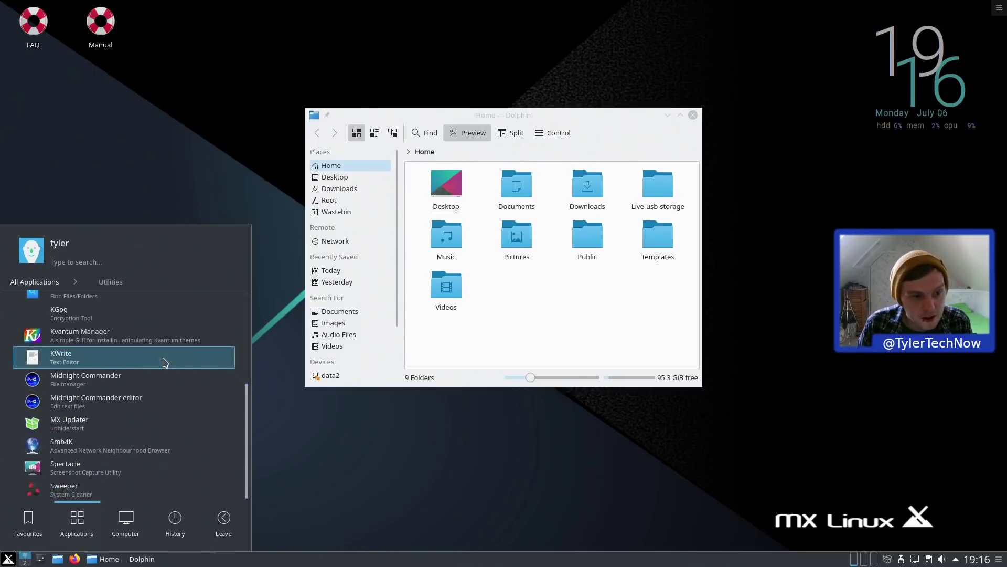
scroll(157, 353, up, 1)
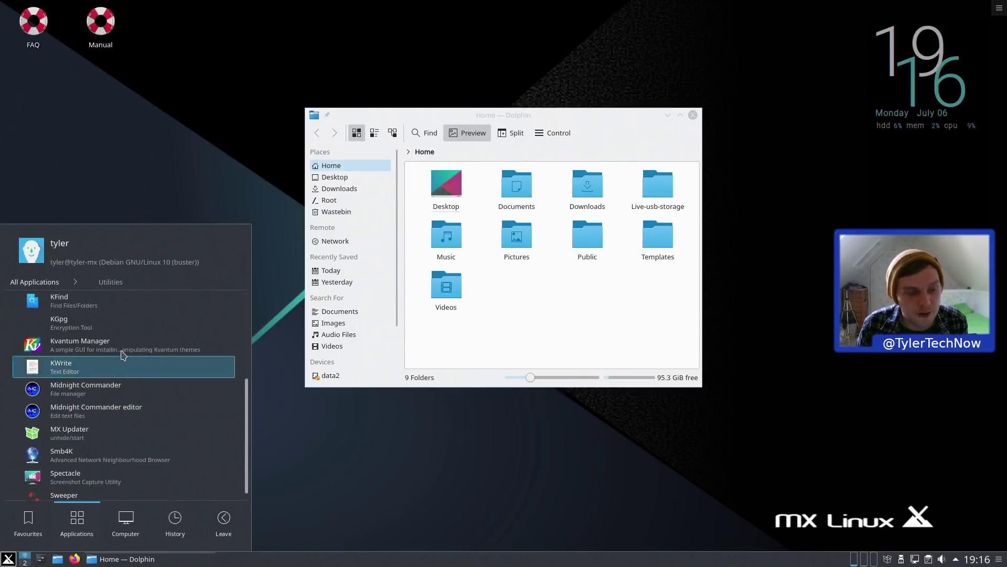
- Launch MX Tools via an 'mx to' search, place it beside Dolphin, and scroll its tools
text(mx)
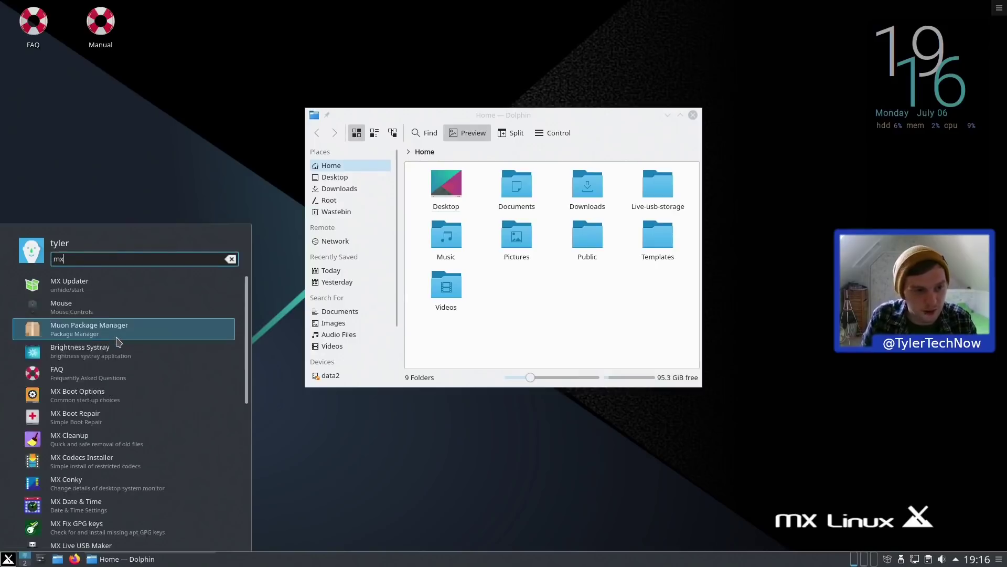
text( too)
click(119, 286)
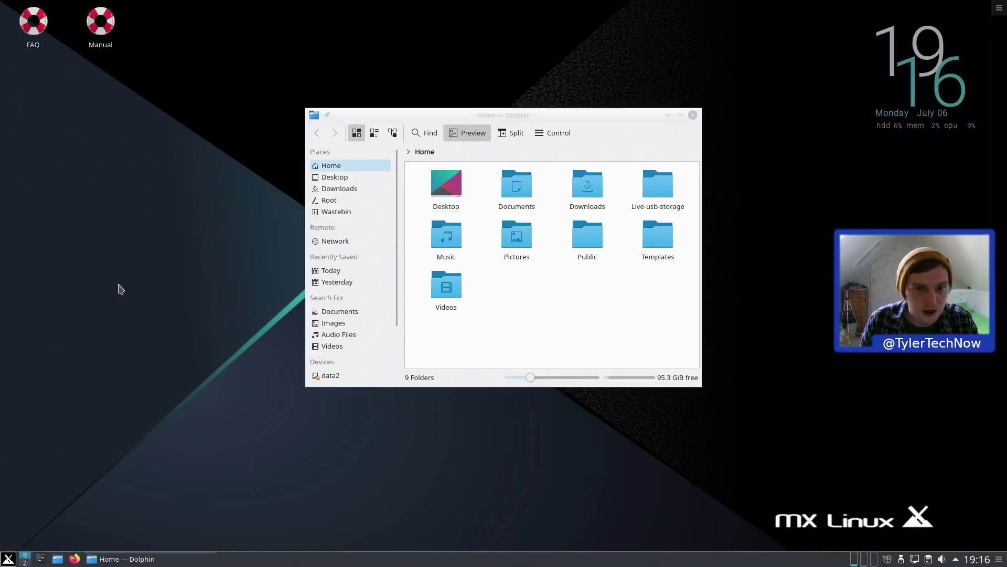
drag(519, 57, 345, 58)
drag(548, 113, 792, 131)
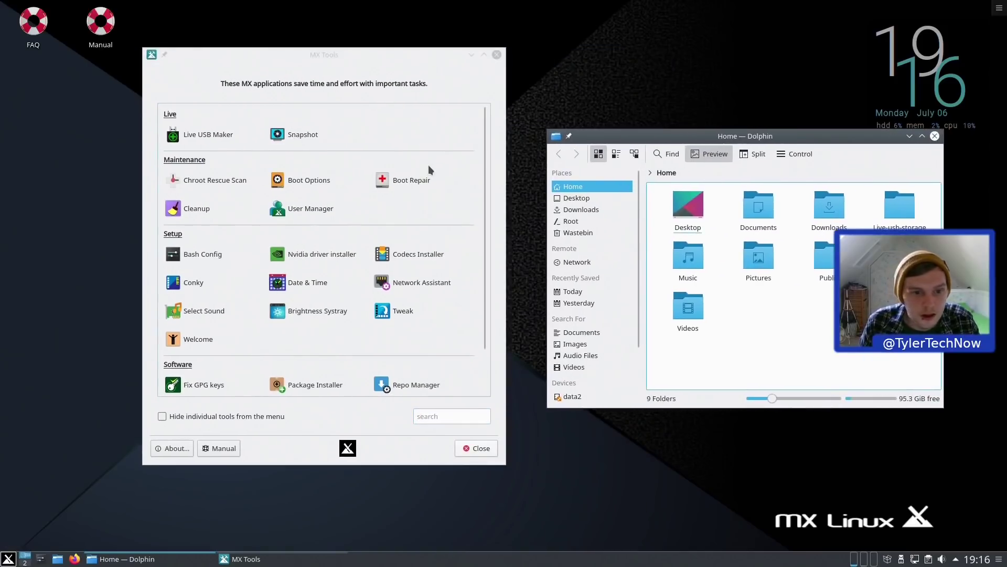
scroll(428, 165, down, 2)
scroll(428, 165, up, 2)
scroll(428, 165, down, 2)
scroll(435, 182, up, 2)
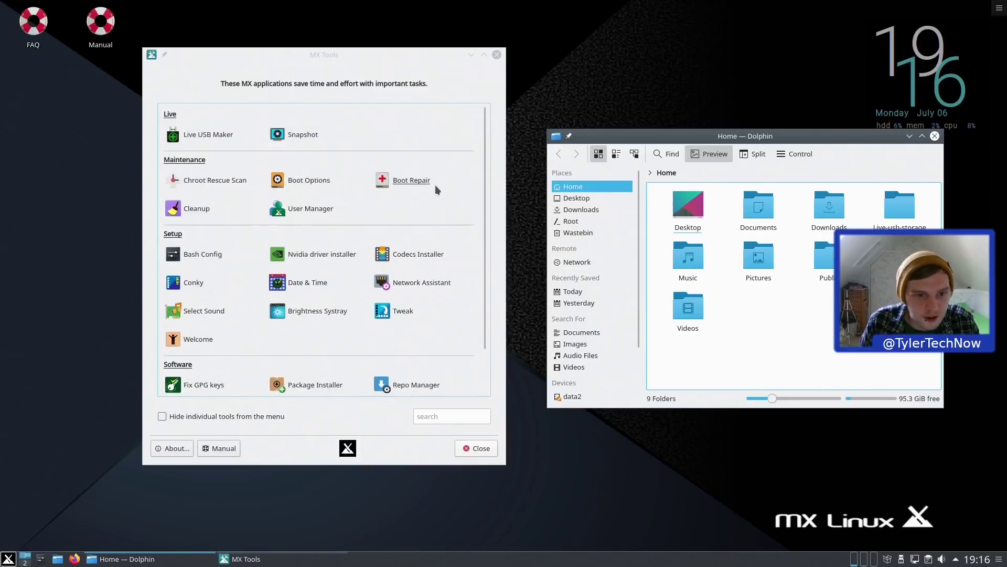
scroll(435, 185, down, 2)
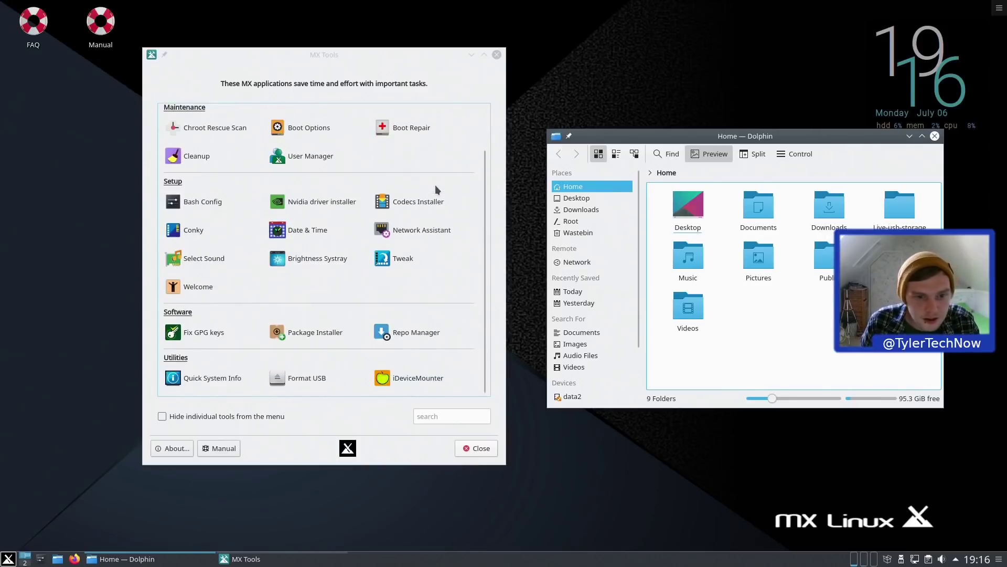
- Start MX Package Installer by entering the root password, and move its window up-left
click(309, 335)
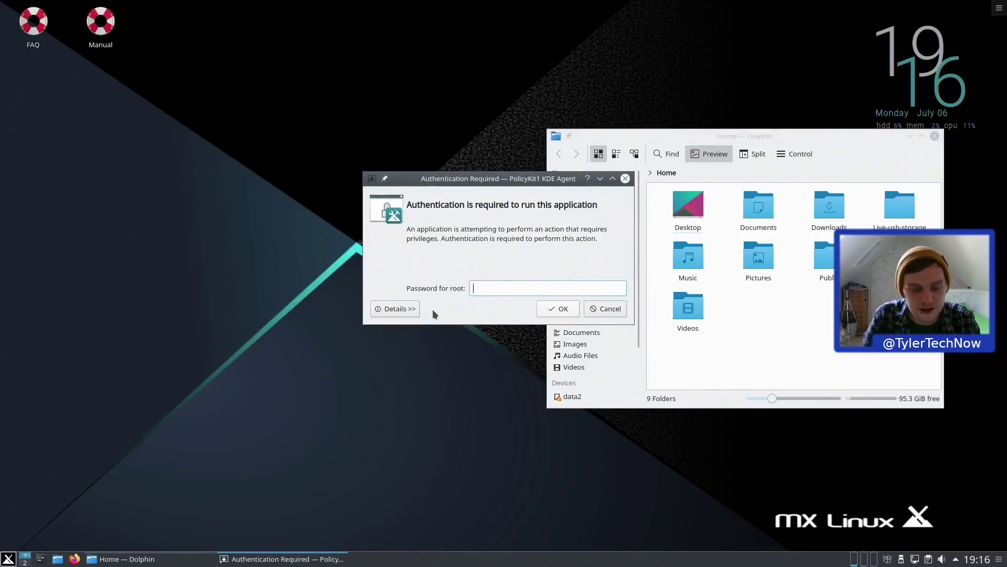
text(*******)
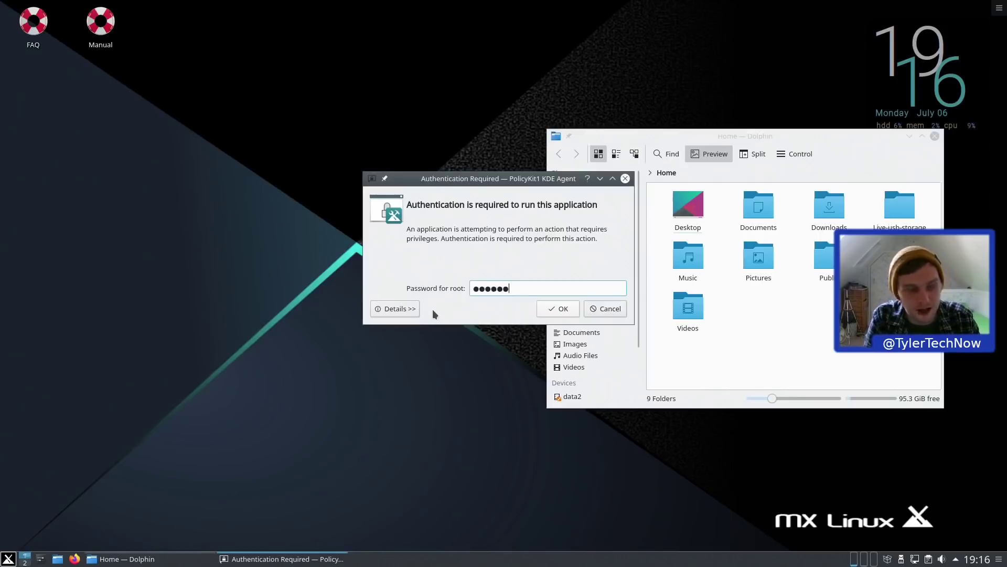
text(*)
key(Return)
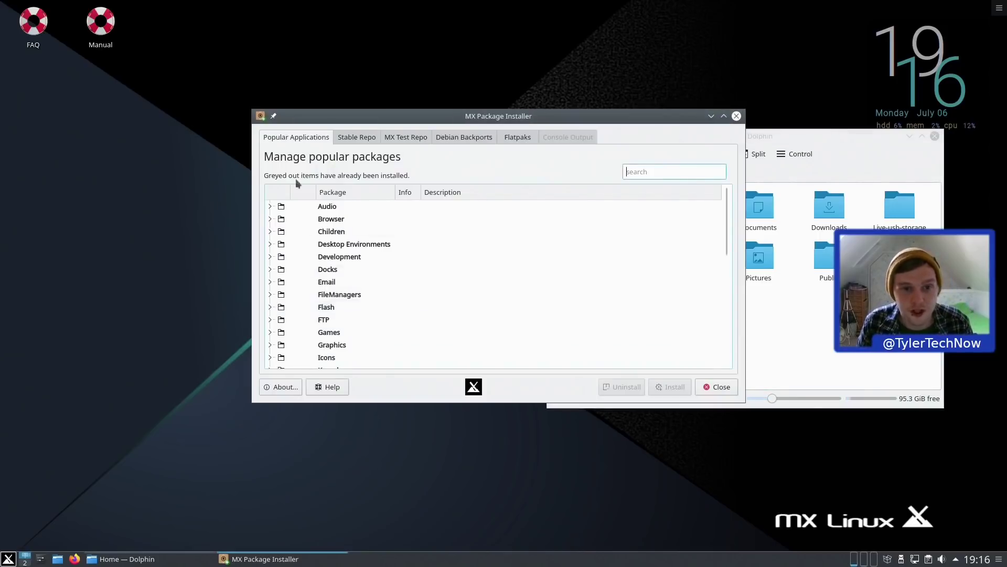
drag(482, 117, 310, 92)
- View the Stable Repo and MX Test Repo package lists, dismissing the test repository warning
click(175, 120)
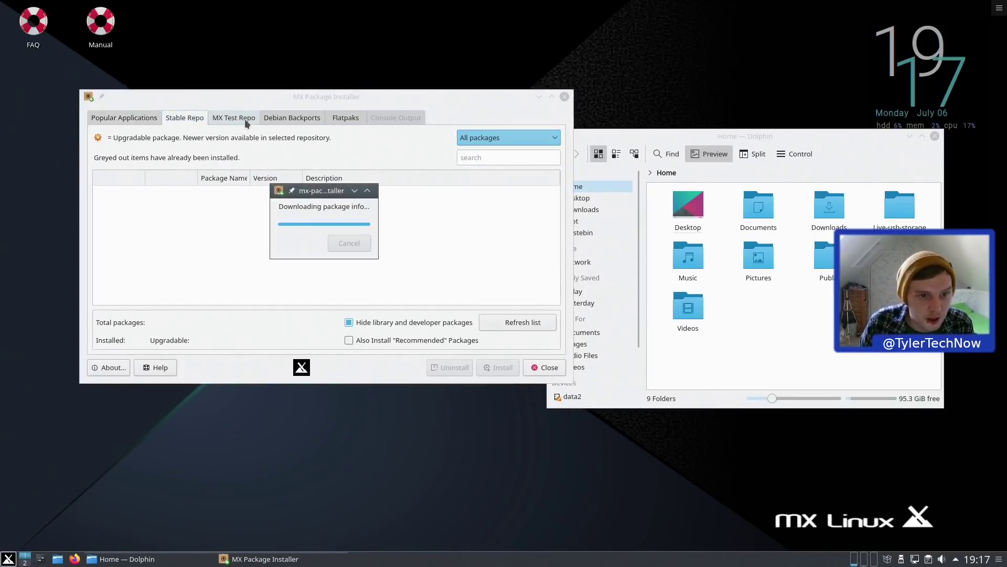
click(235, 120)
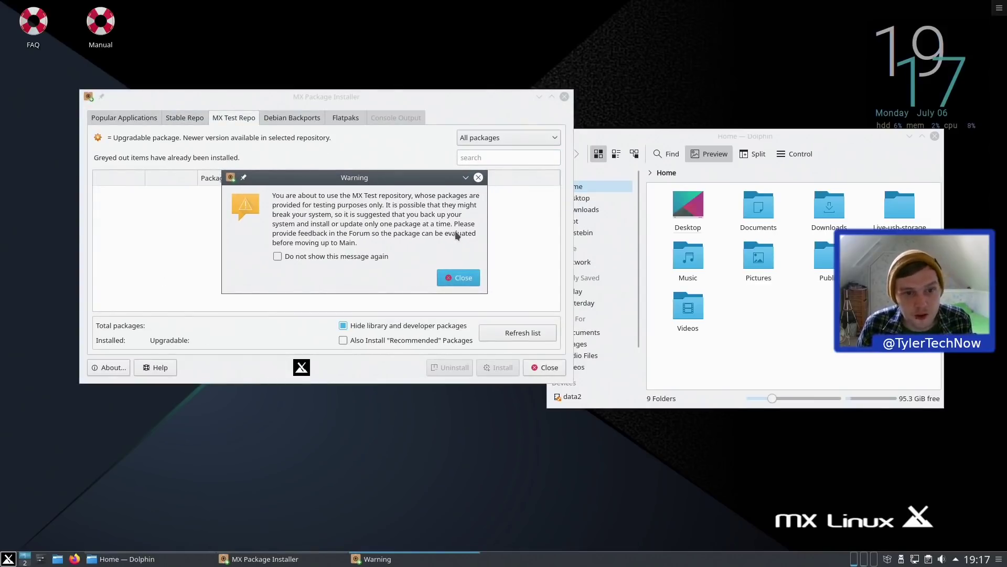
click(457, 277)
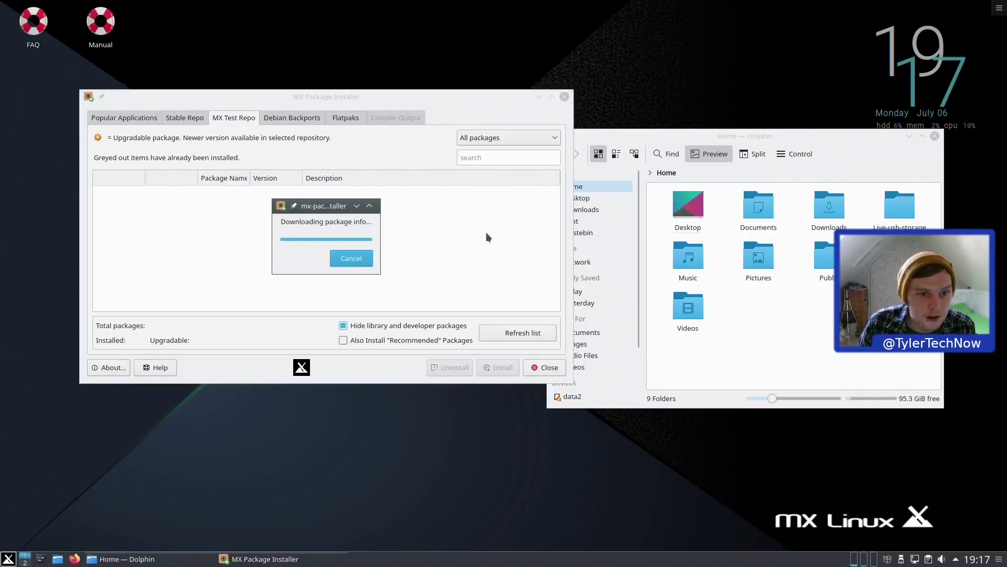
scroll(493, 233, down, 20)
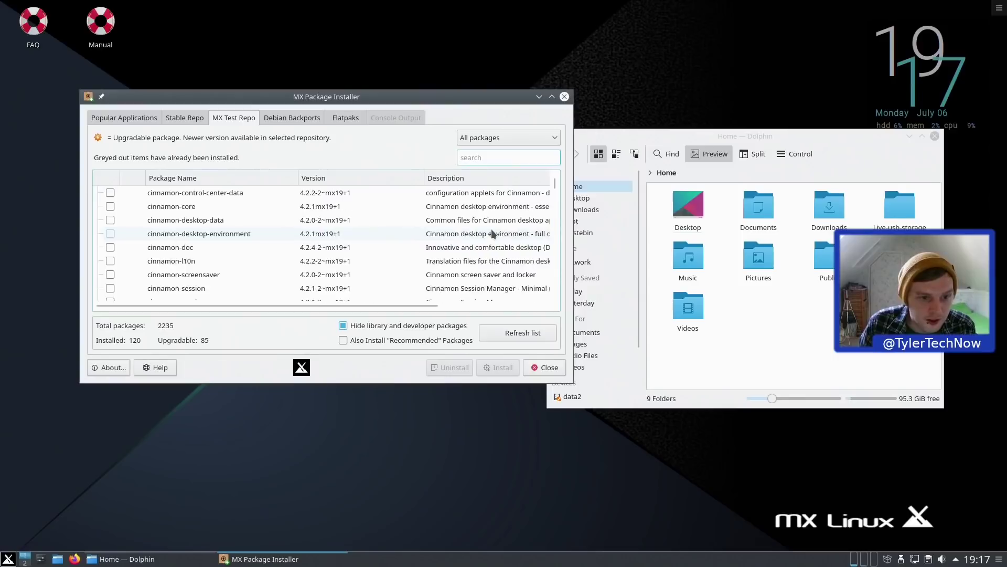
scroll(494, 286, up, 8)
scroll(493, 286, up, 12)
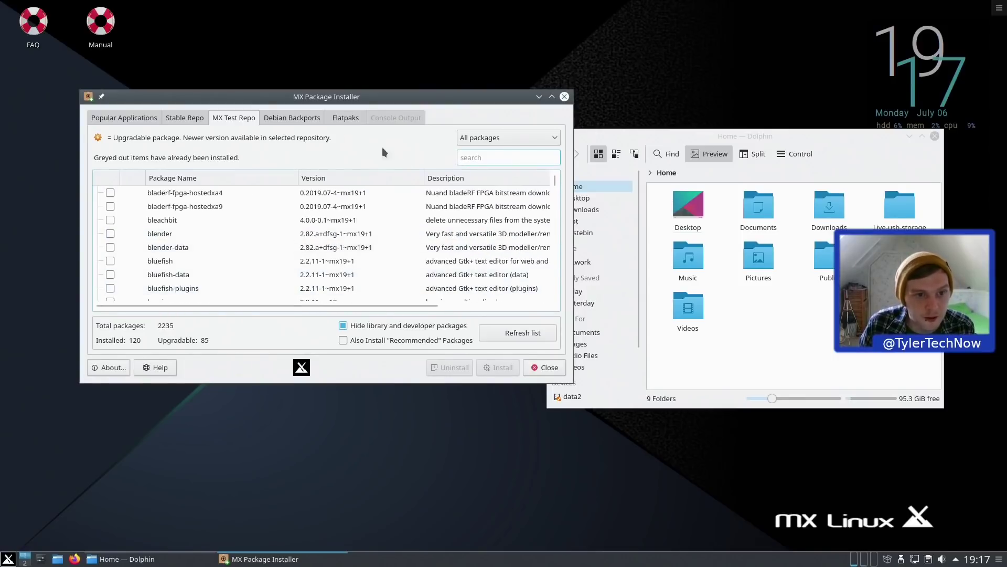
- Switch to Debian Backports and Flatpaks, accepting the warnings and setting up the Flathub remote with the root password
click(284, 117)
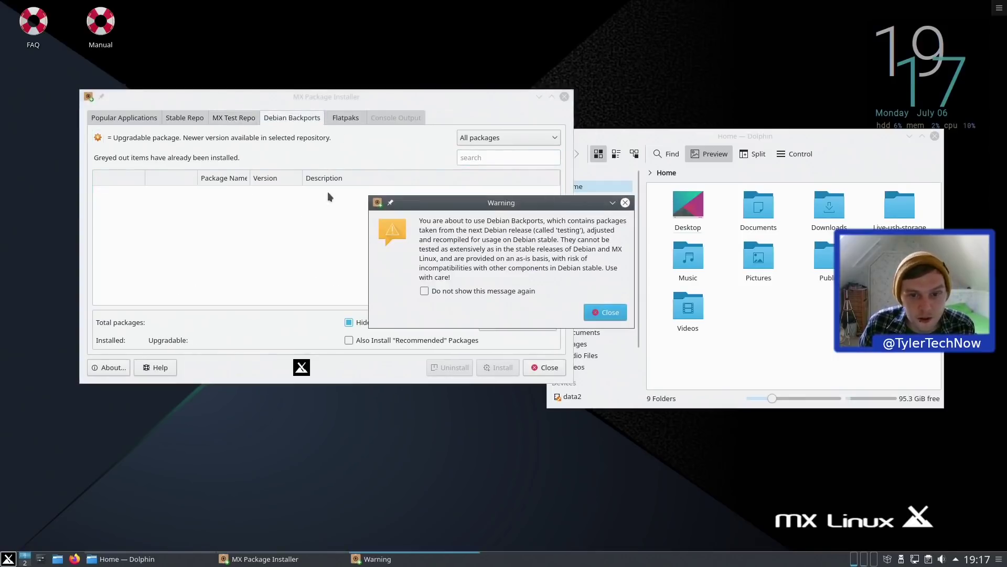
click(608, 310)
click(347, 118)
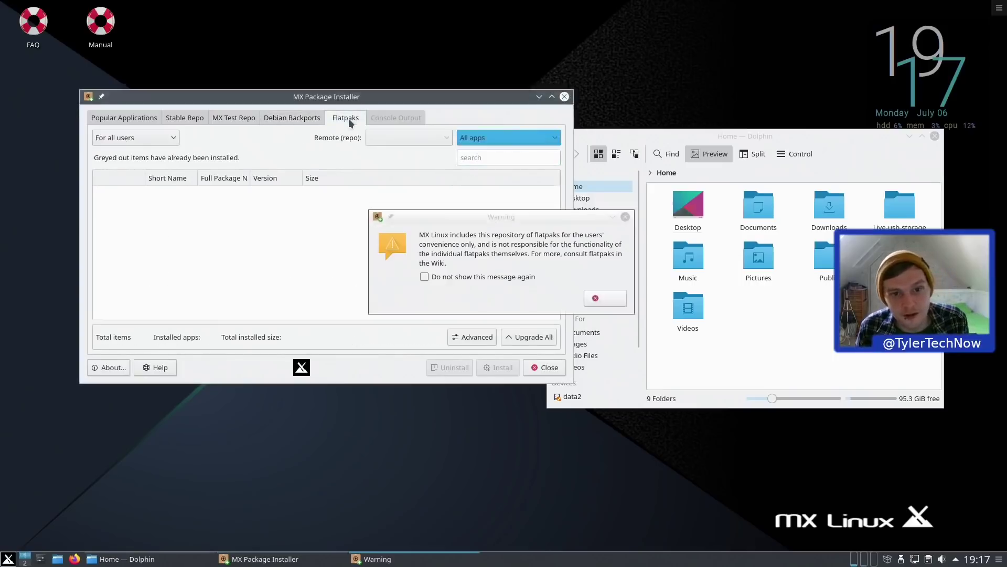
click(610, 298)
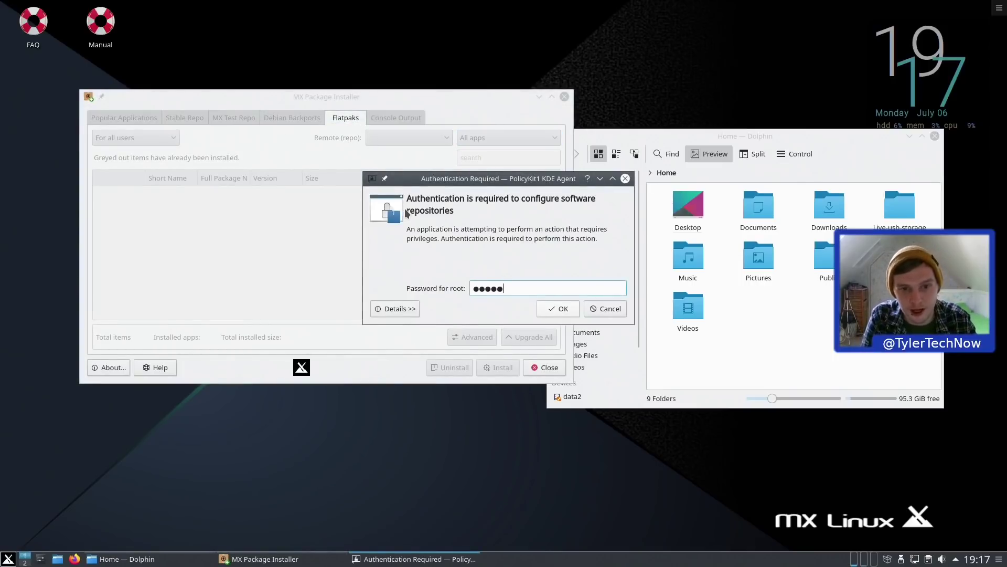
key(Return)
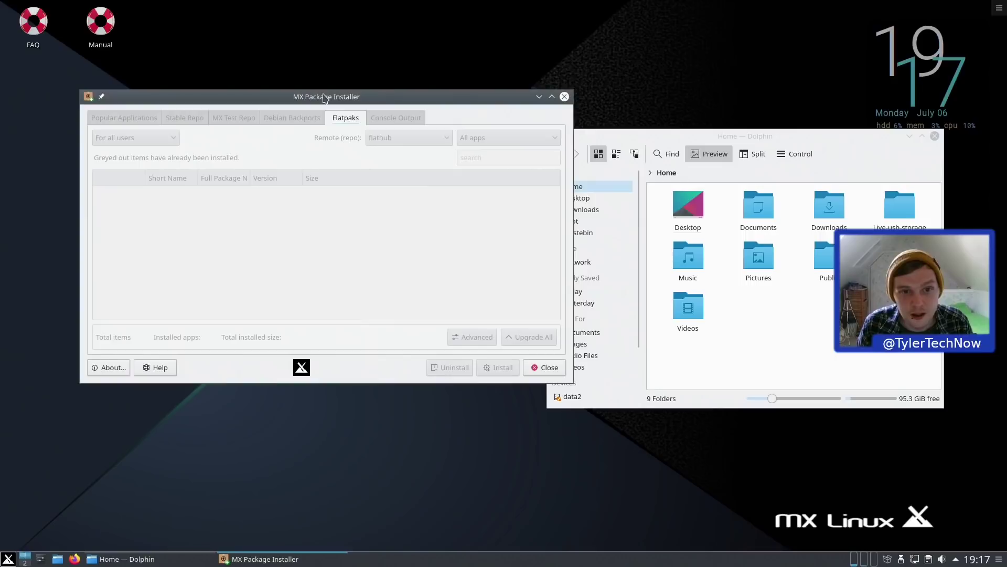
drag(334, 118, 550, 72)
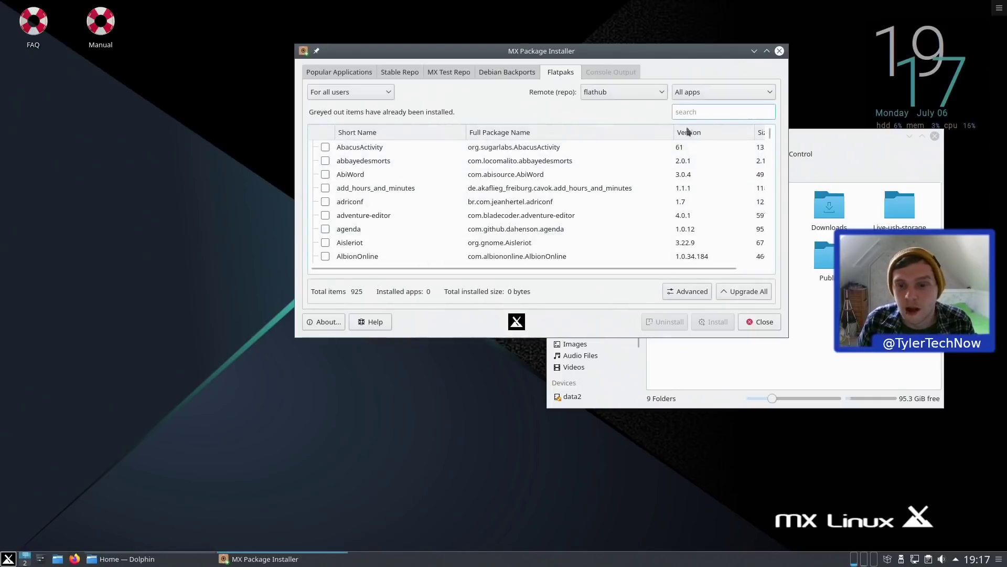
- Close the Package Installer, MX Tools and Dolphin windows
click(760, 322)
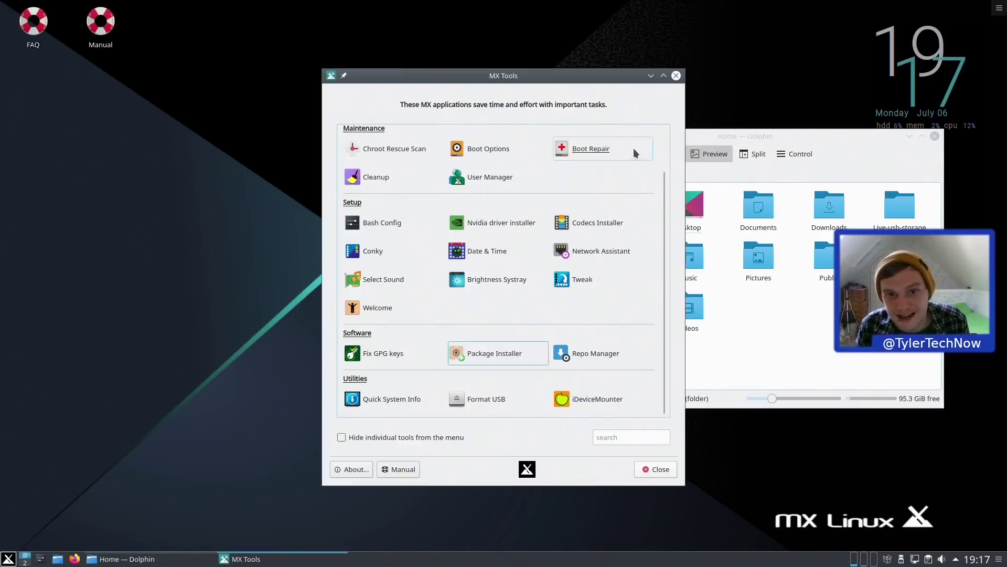
drag(556, 79, 371, 65)
scroll(478, 240, up, 2)
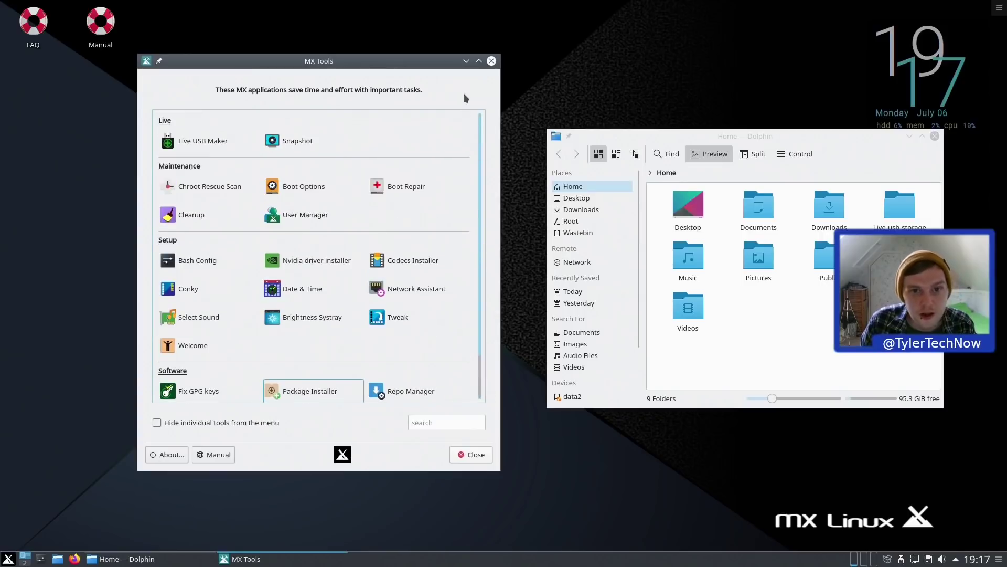
click(491, 61)
drag(737, 136, 478, 102)
click(676, 102)
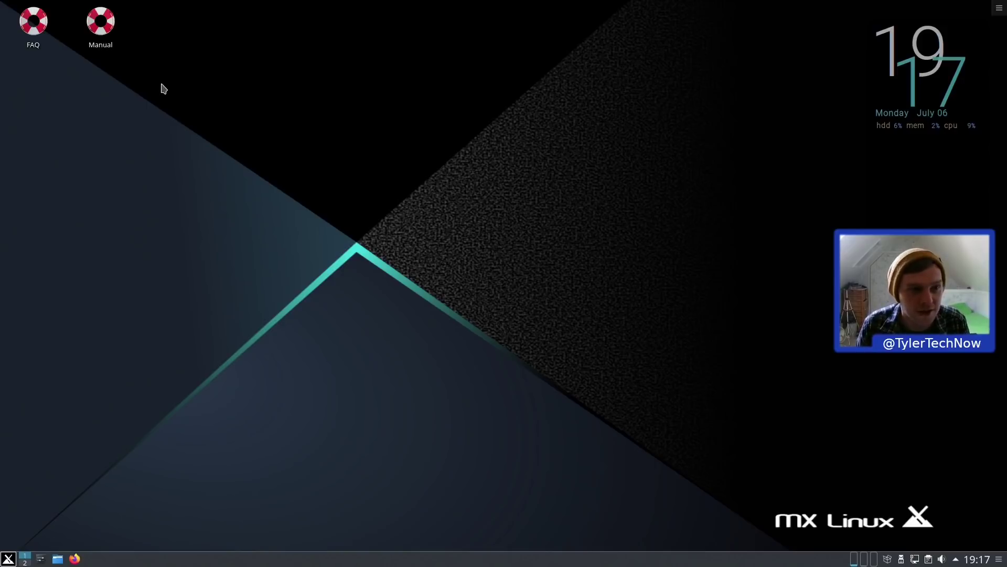
- Open the MX user manual from the desktop in Okular and enlarge its window
double_click(101, 24)
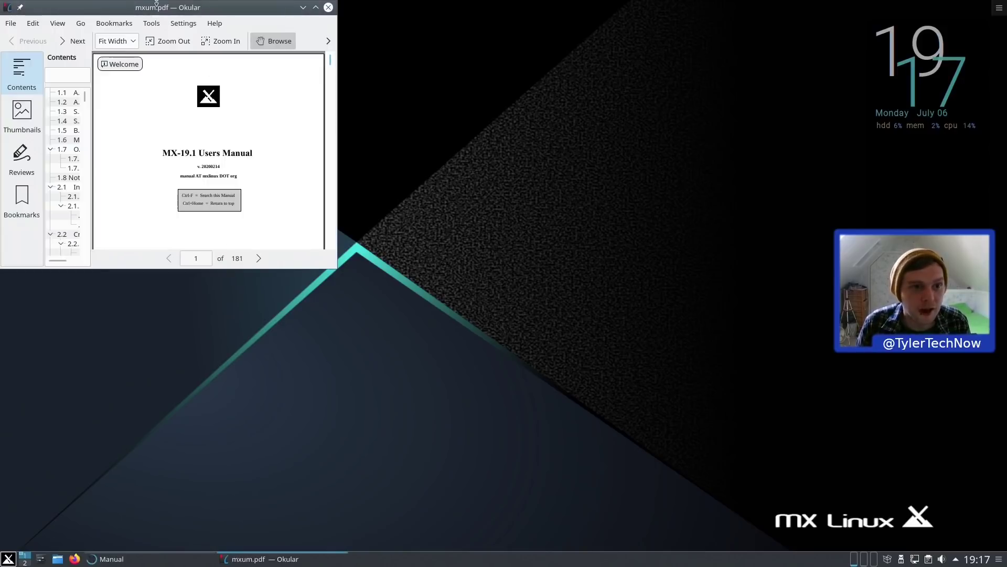
drag(172, 12, 420, 114)
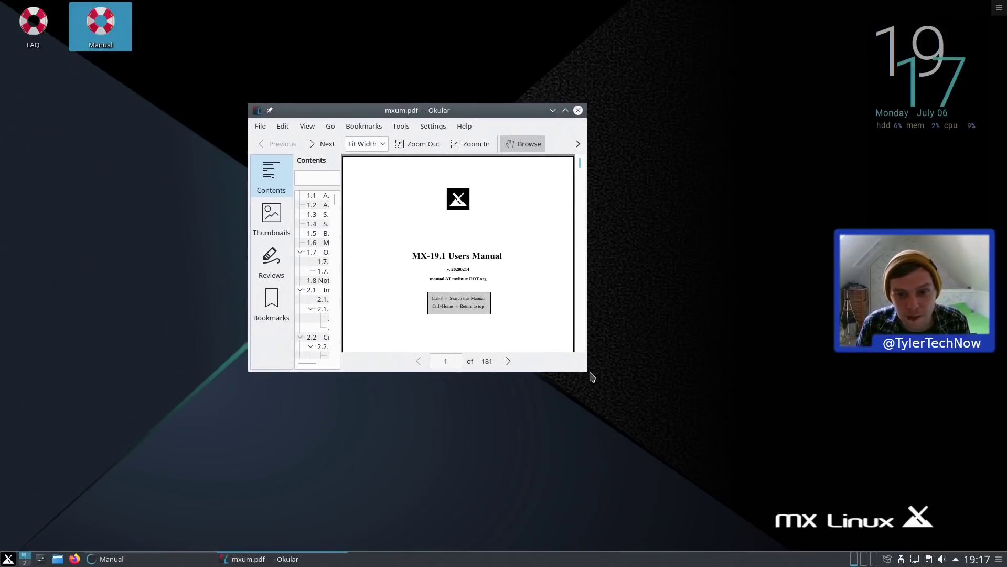
drag(587, 371, 910, 519)
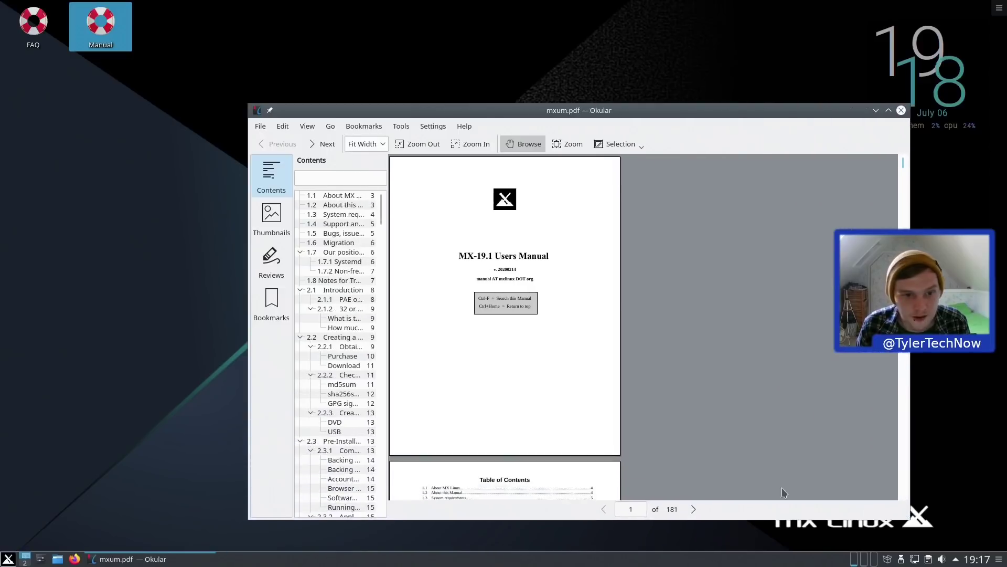
- Jump through Contents entries from the Temporary section on page 28 to 3.2.21 Tweak on page 56
scroll(350, 252, down, 15)
click(353, 360)
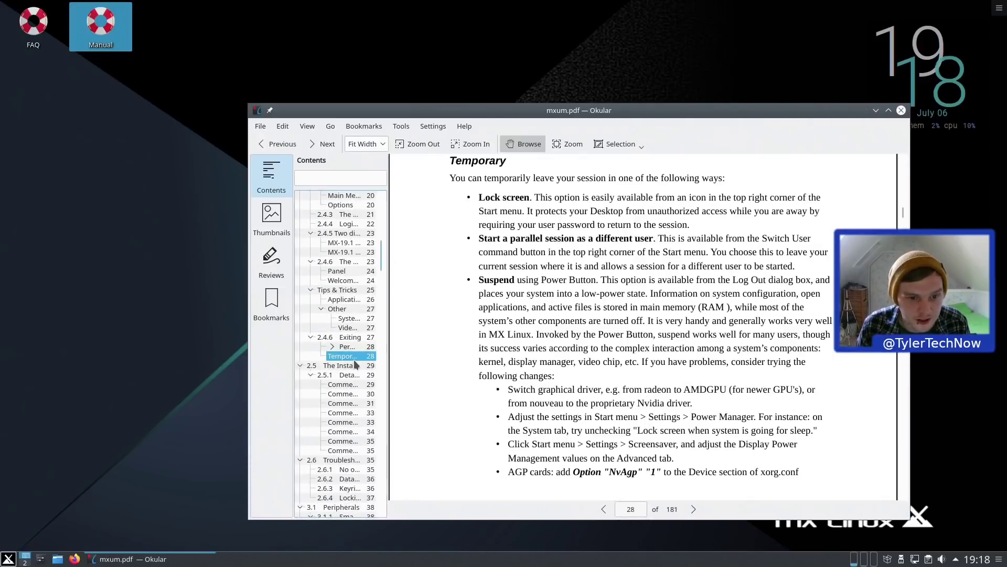
scroll(354, 363, down, 5)
click(353, 367)
scroll(354, 366, down, 5)
click(354, 366)
scroll(353, 366, down, 5)
click(353, 367)
- Continue through Contents entries past 3.8.1 Default Theming on page 84 to the Battery section on page 114
scroll(353, 366, down, 6)
click(353, 367)
scroll(354, 366, down, 3)
click(353, 366)
scroll(354, 367, down, 3)
click(354, 367)
click(354, 367)
scroll(354, 366, down, 6)
click(353, 367)
scroll(354, 367, down, 8)
click(354, 367)
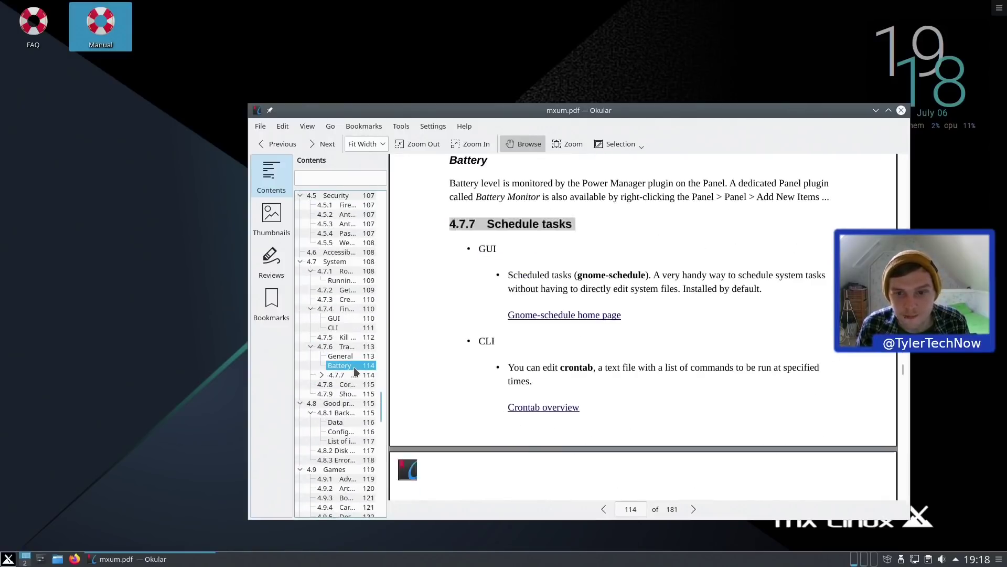
- Close the manual, find Desktop Theme with a 'theme' launcher search, and cancel out of it
click(901, 110)
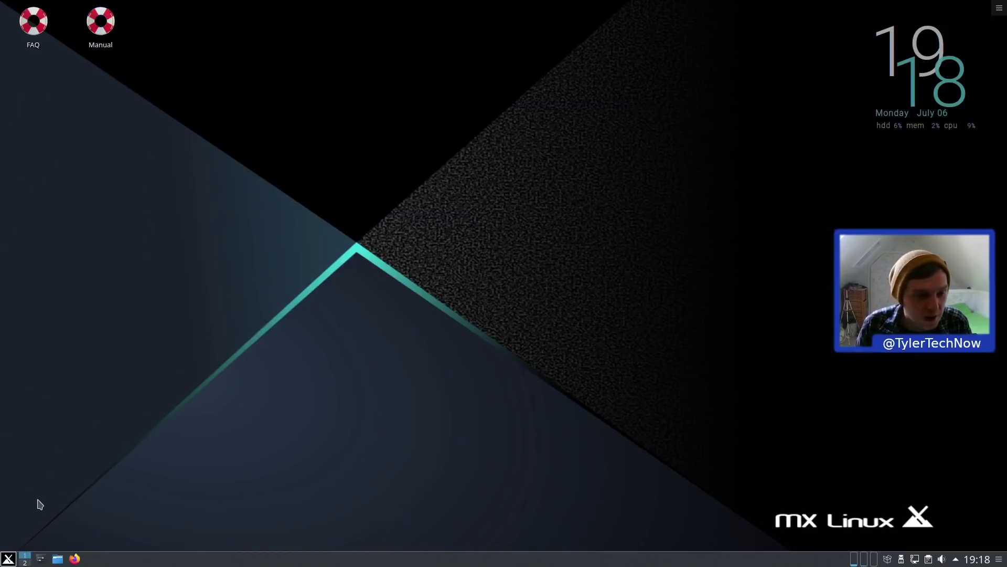
click(11, 559)
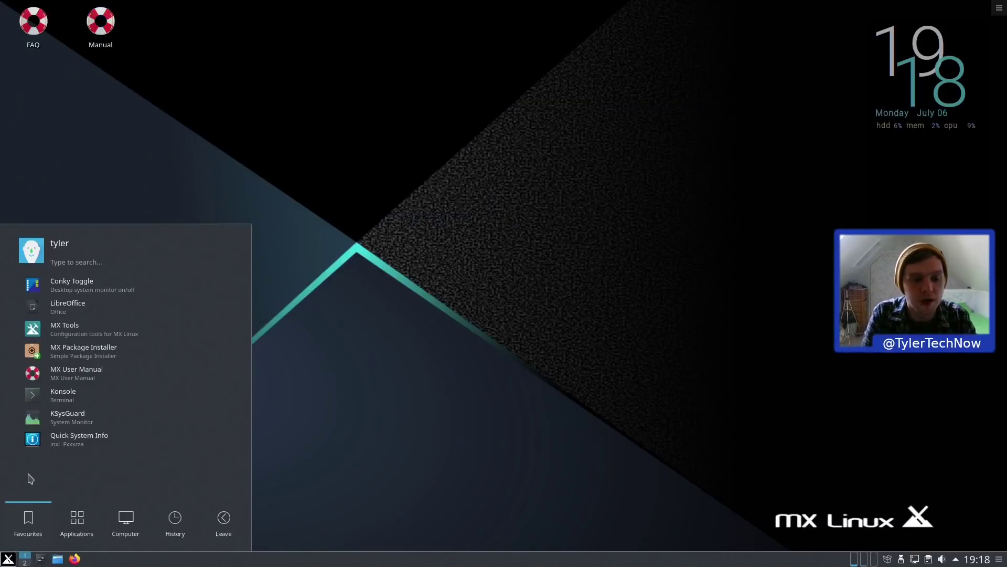
text(glo)
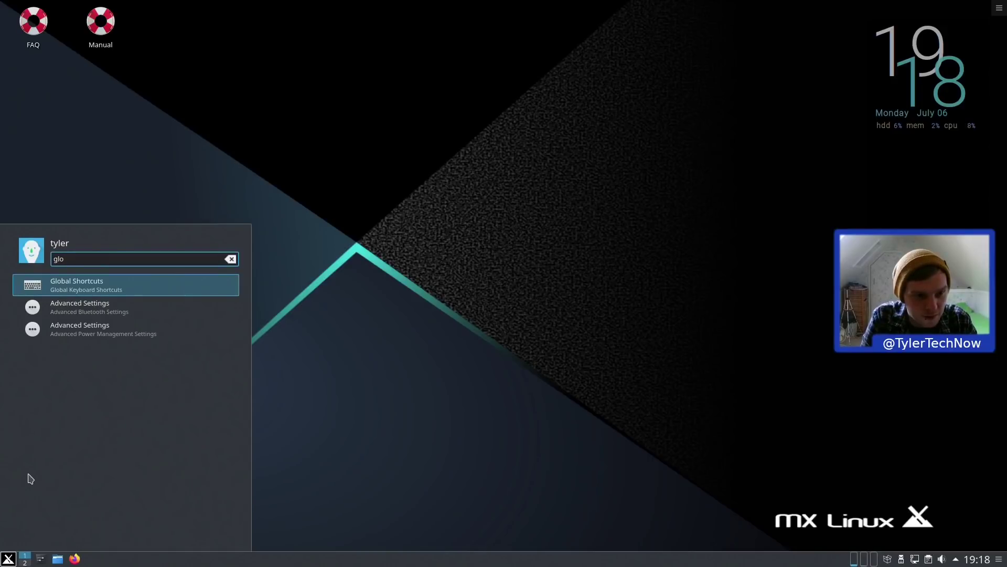
text(va)
text(b)
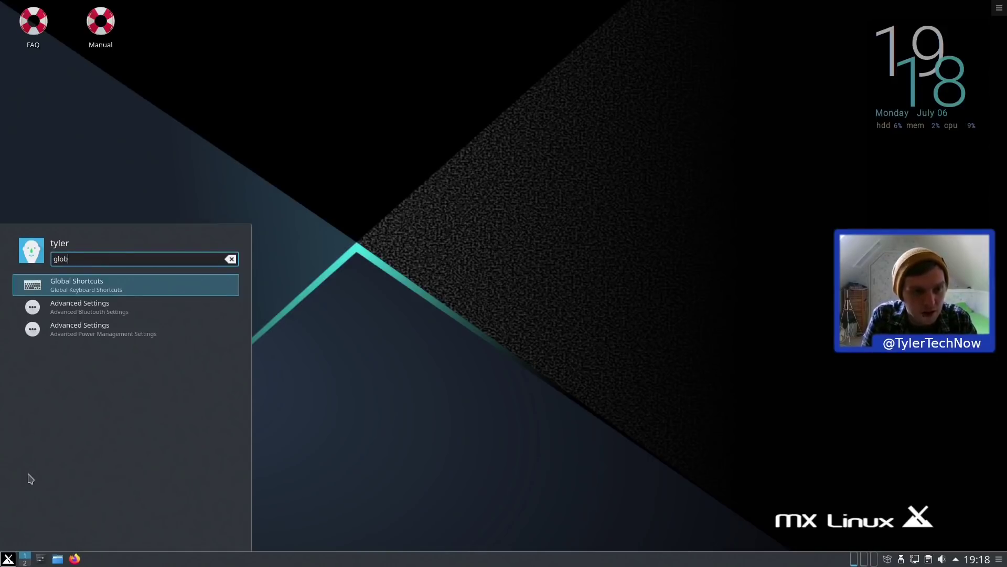
key(BackSpace)
key(BackSpace)
key(BackSpace)
key(BackSpace)
text(theme)
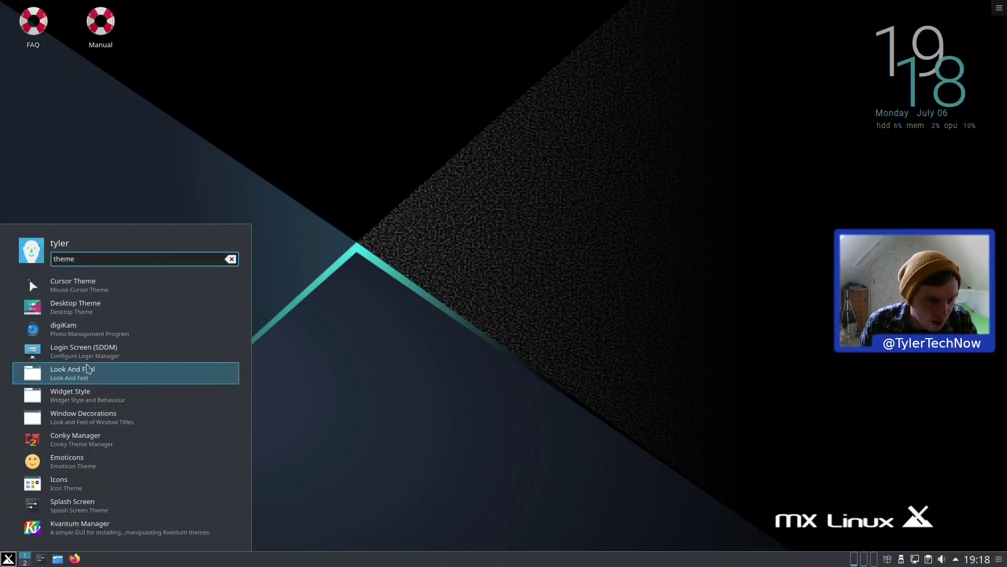
click(79, 307)
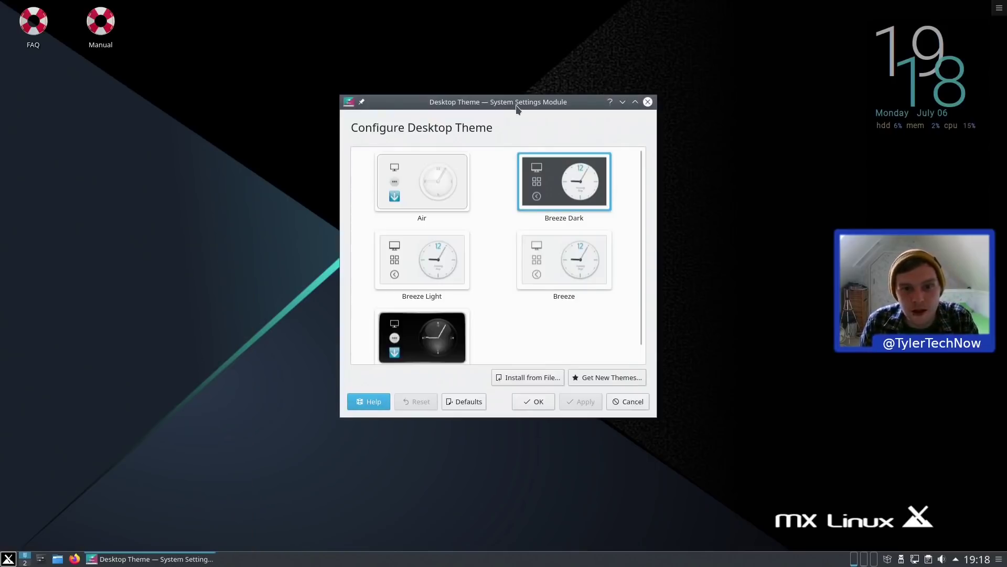
click(627, 401)
- Open the Widget Style settings via a 'widge' search and cancel without changes
click(8, 559)
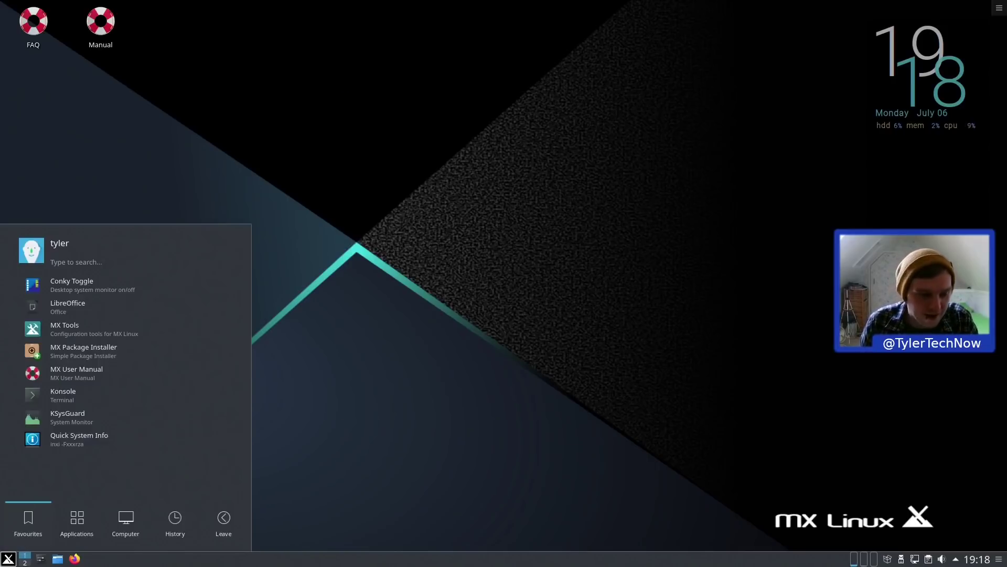
text(widge)
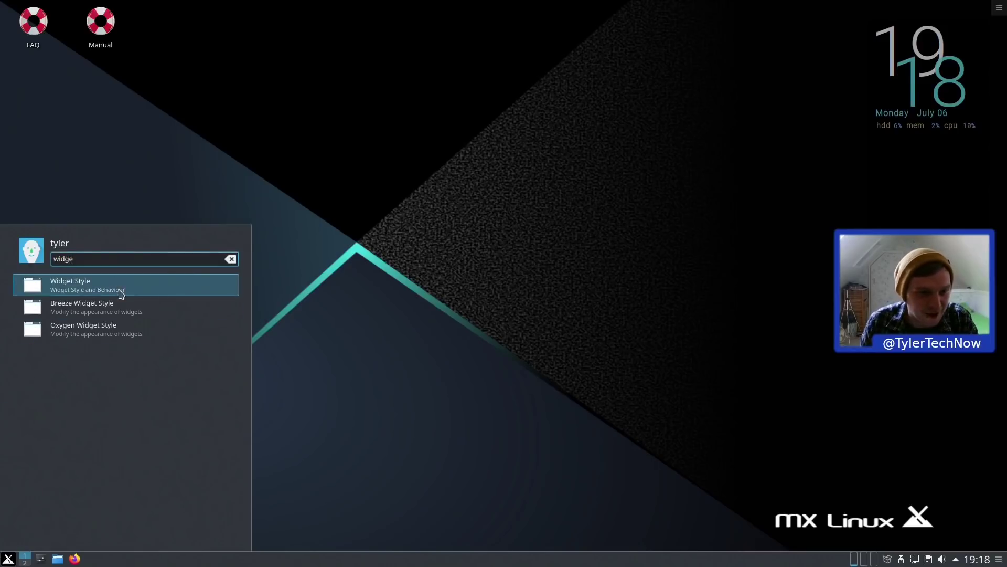
click(117, 283)
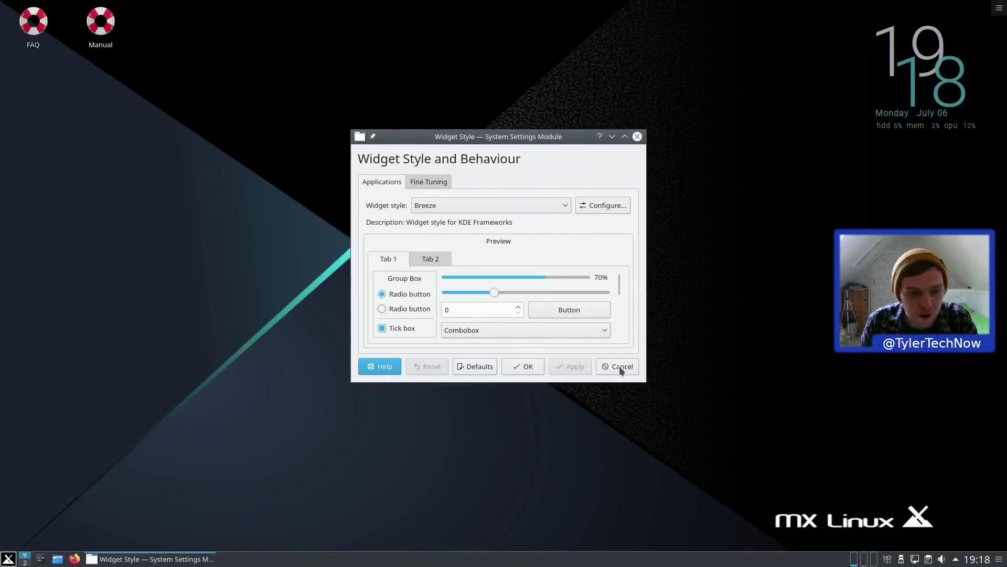
click(620, 367)
- Open Look And Feel settings, browse Get New Looks, and install the Layan theme
click(7, 559)
text(loo)
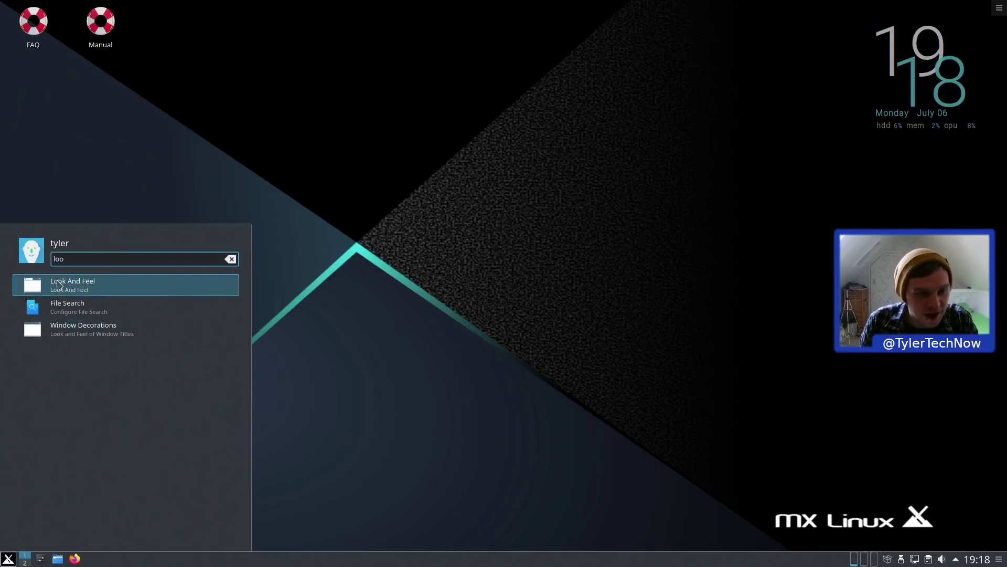
click(70, 283)
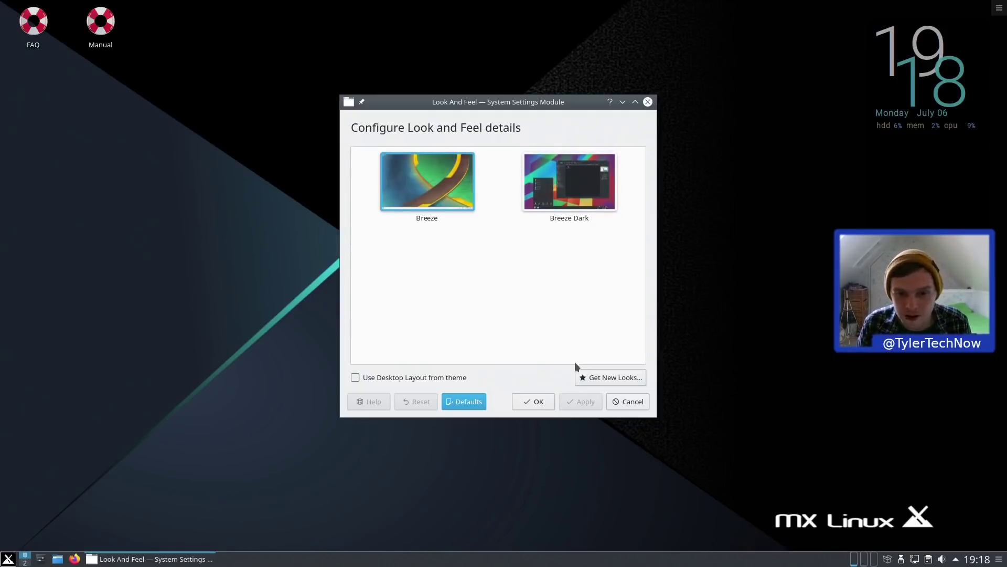
click(601, 378)
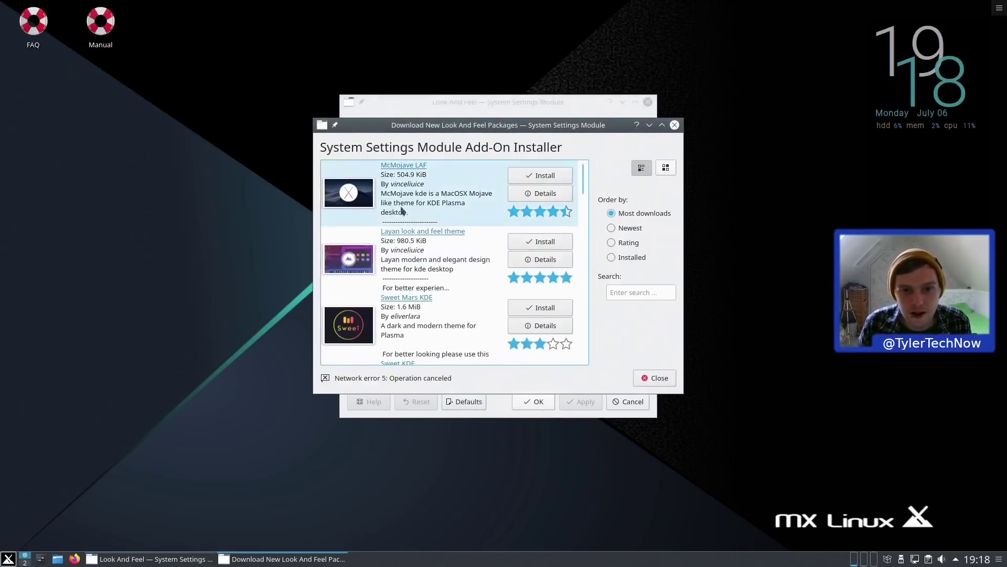
click(550, 241)
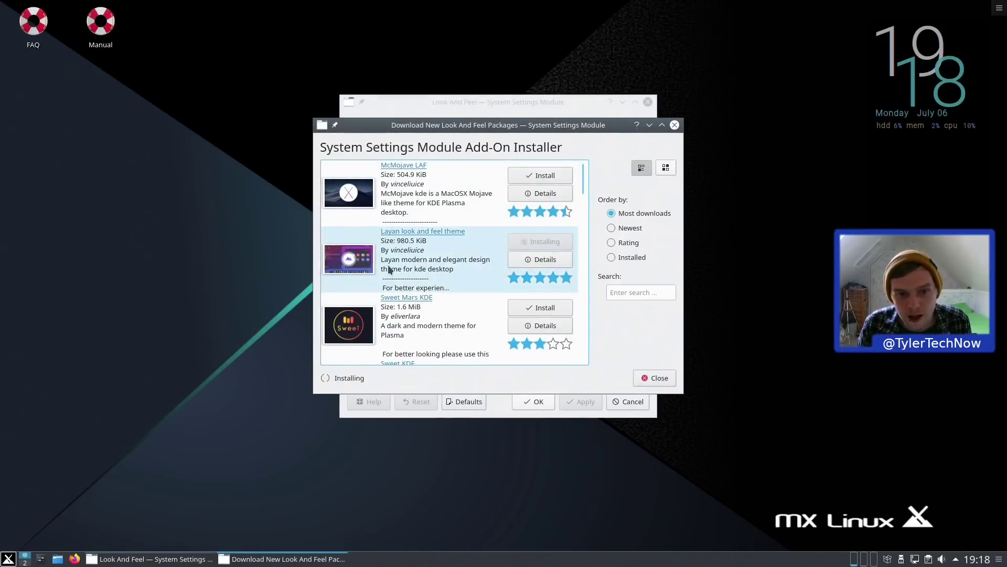
- Search Firefox for 'kvantum layan plung' and open the Layan kvantum theme page on pling.com
key(super)
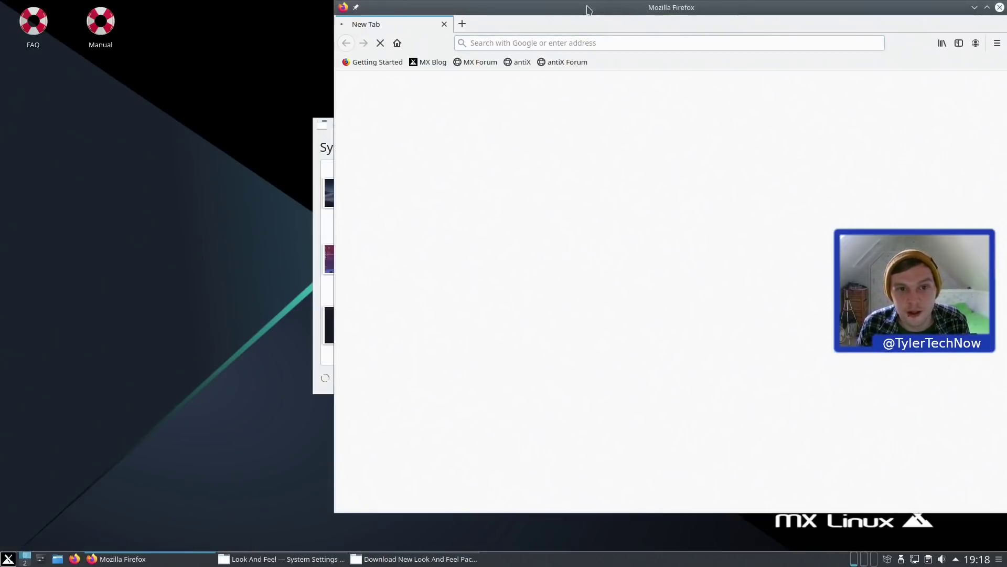
drag(587, 9, 331, 20)
click(358, 57)
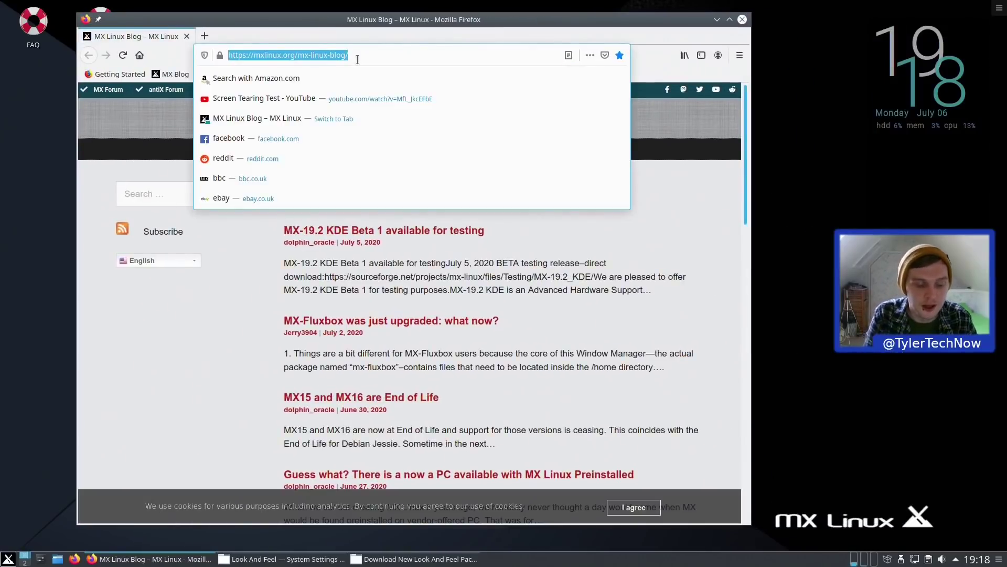
text(kvantum )
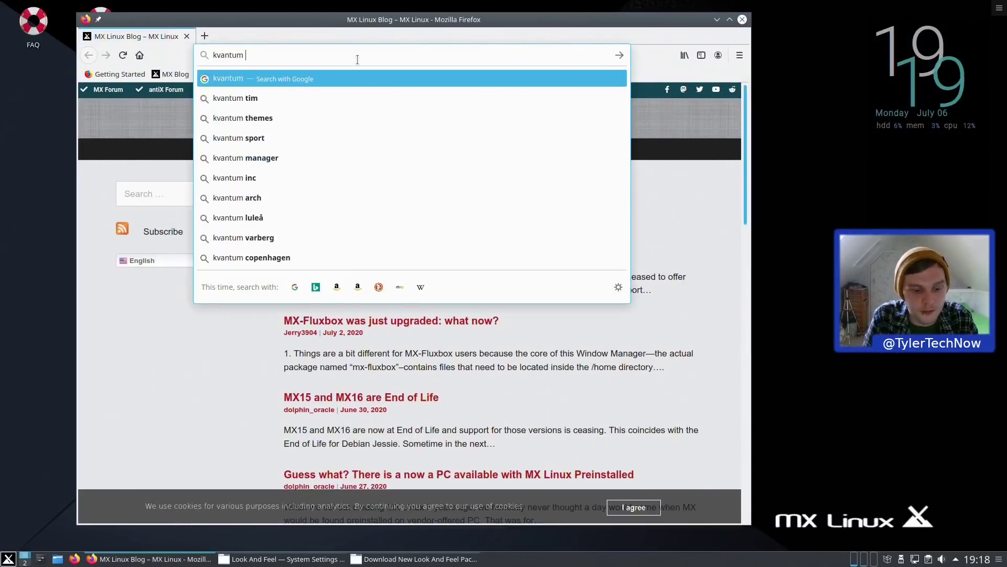
text(layan pluin)
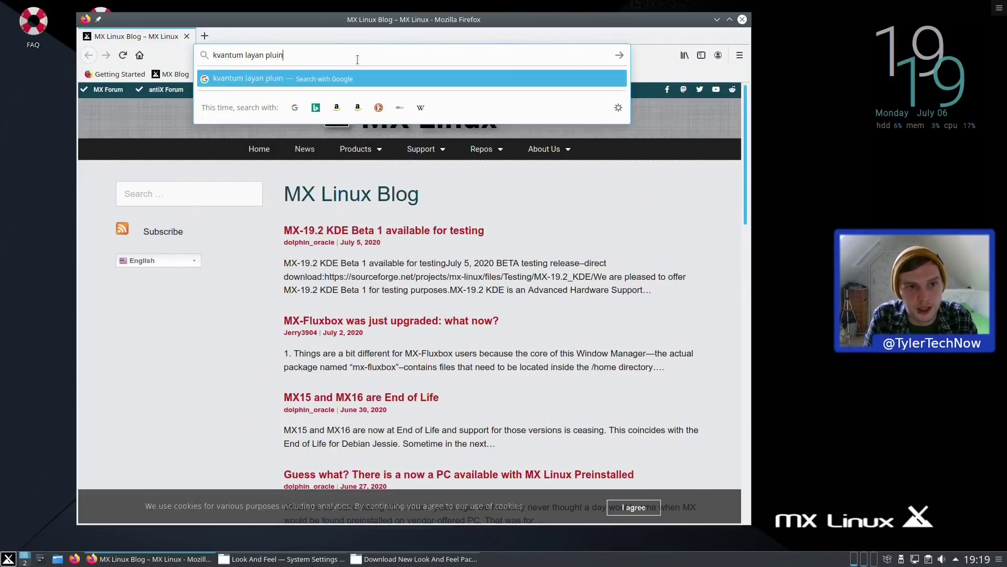
text(g)
key(Return)
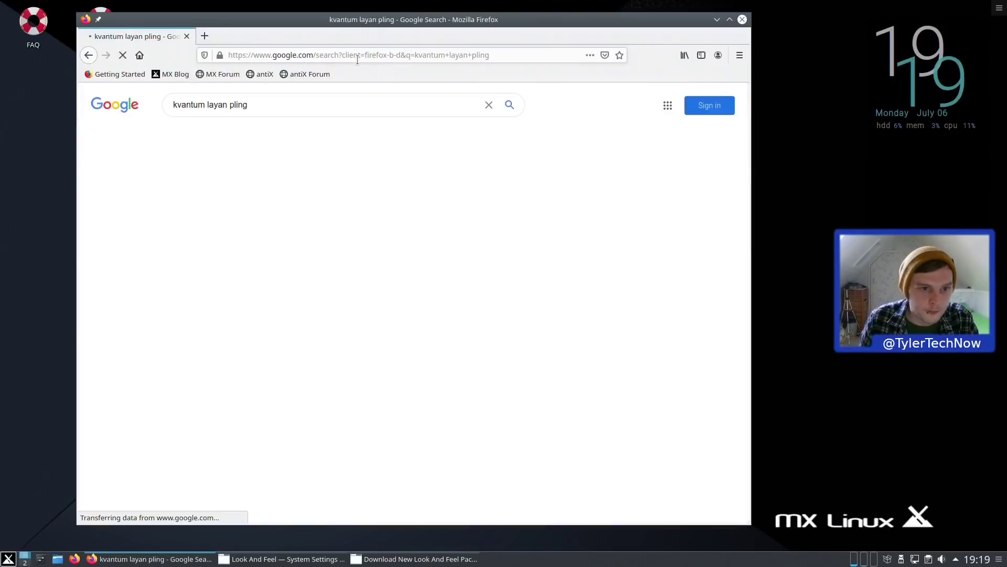
click(265, 274)
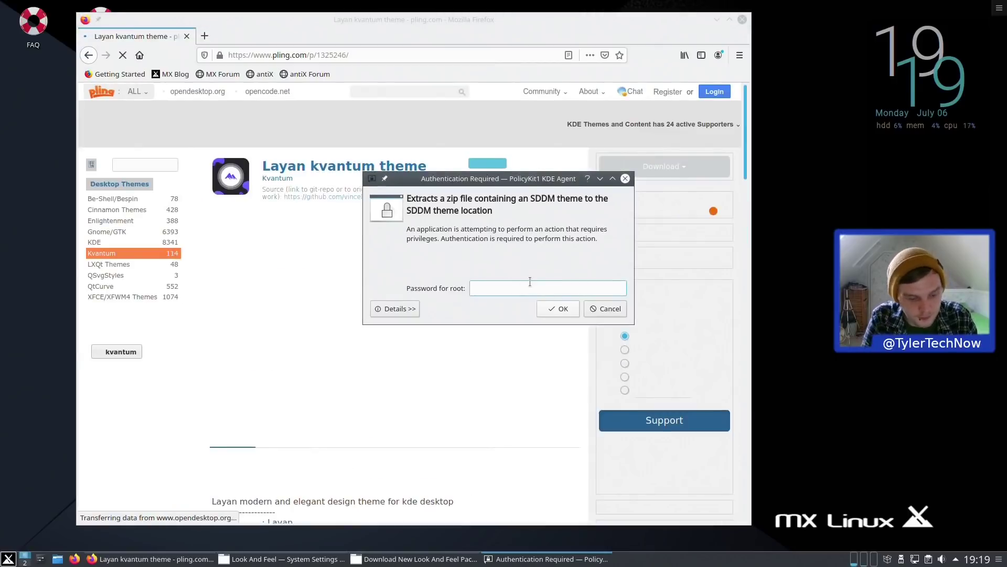
- Authenticate with the root password and download Layan.tar.xz from the page's files
text(•••••••••)
key(Return)
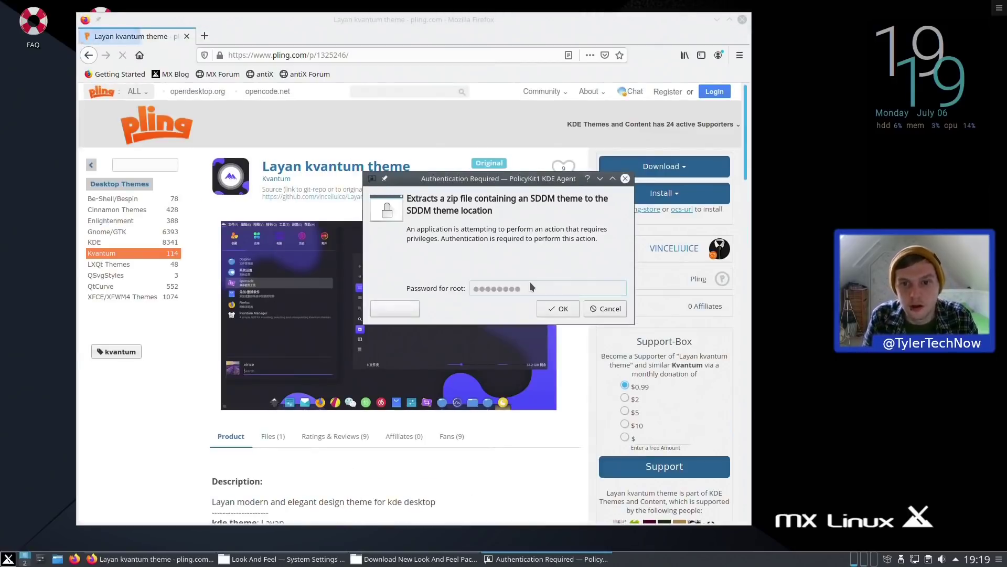
click(684, 167)
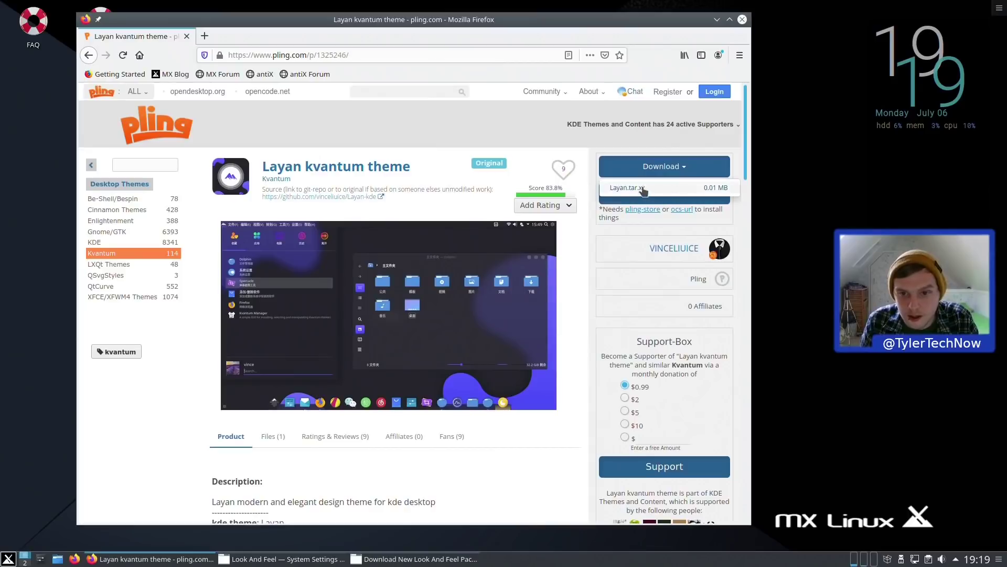
click(644, 190)
click(418, 302)
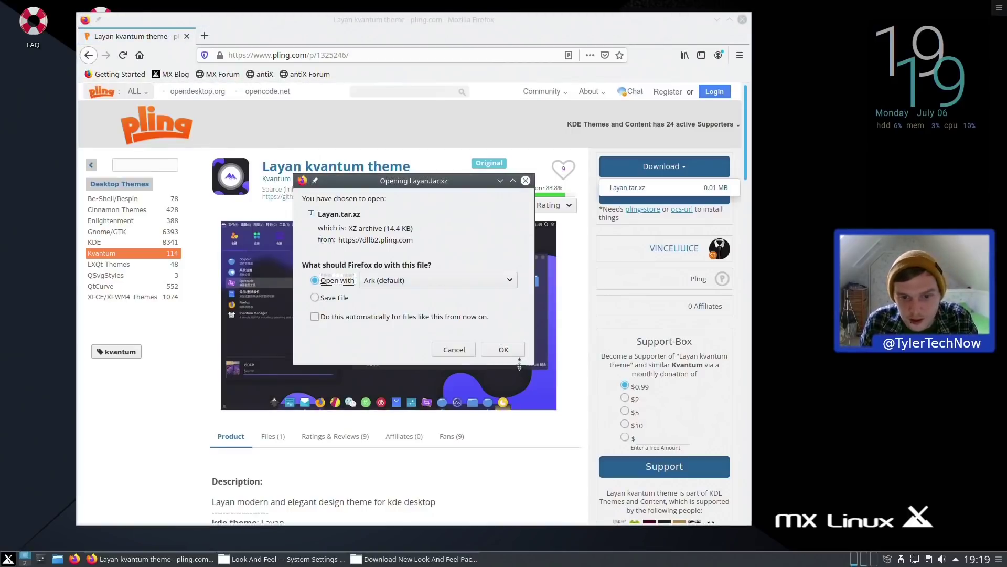
- Open Layan.tar.xz in Ark, extract it into Home > Downloads, and close Ark
click(517, 352)
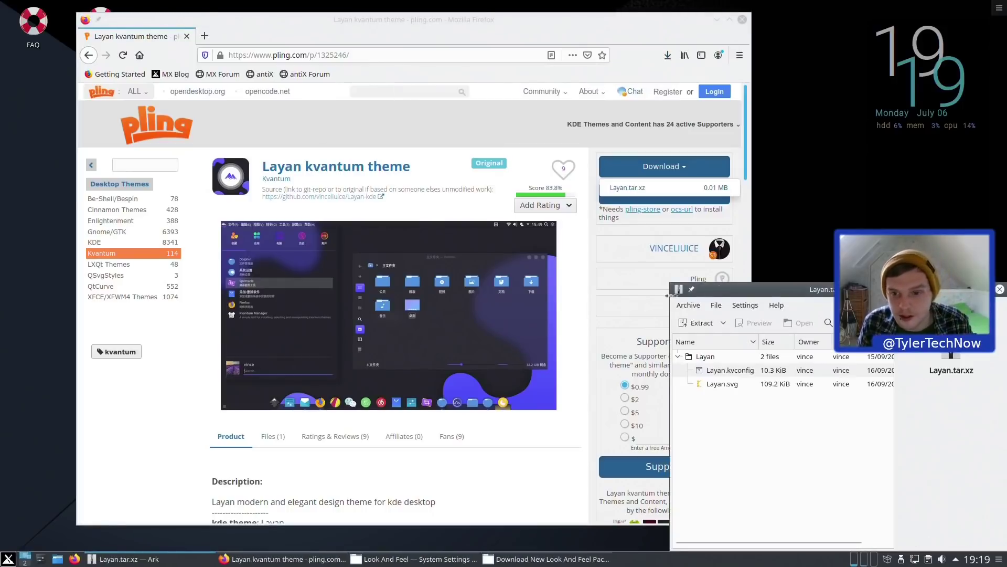
drag(694, 290, 329, 157)
right_click(336, 227)
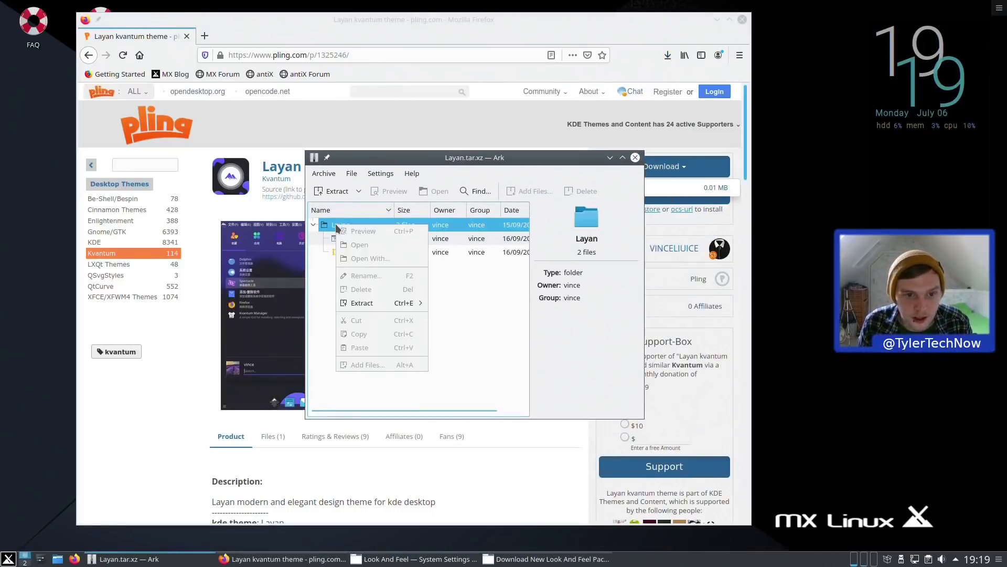
click(406, 157)
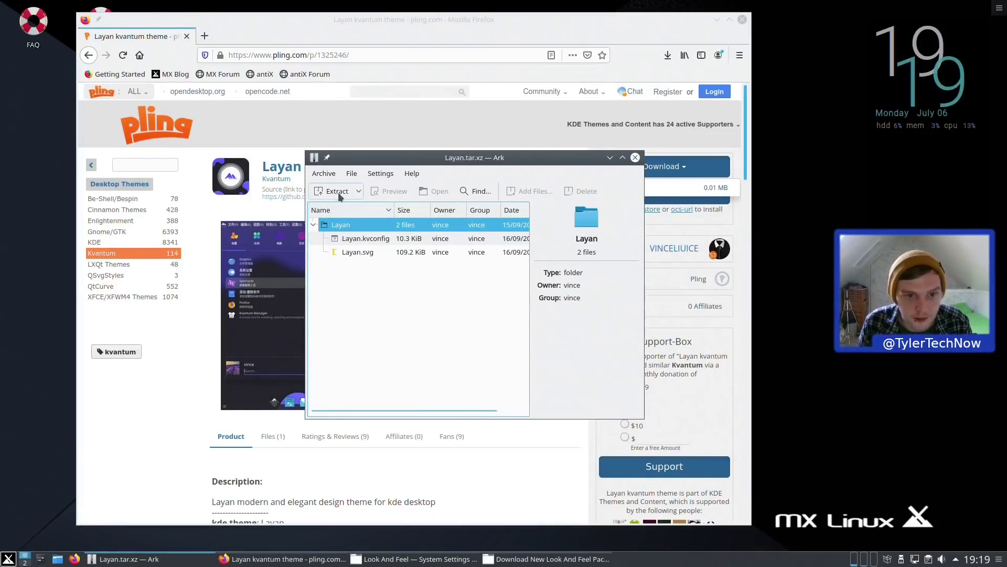
click(344, 193)
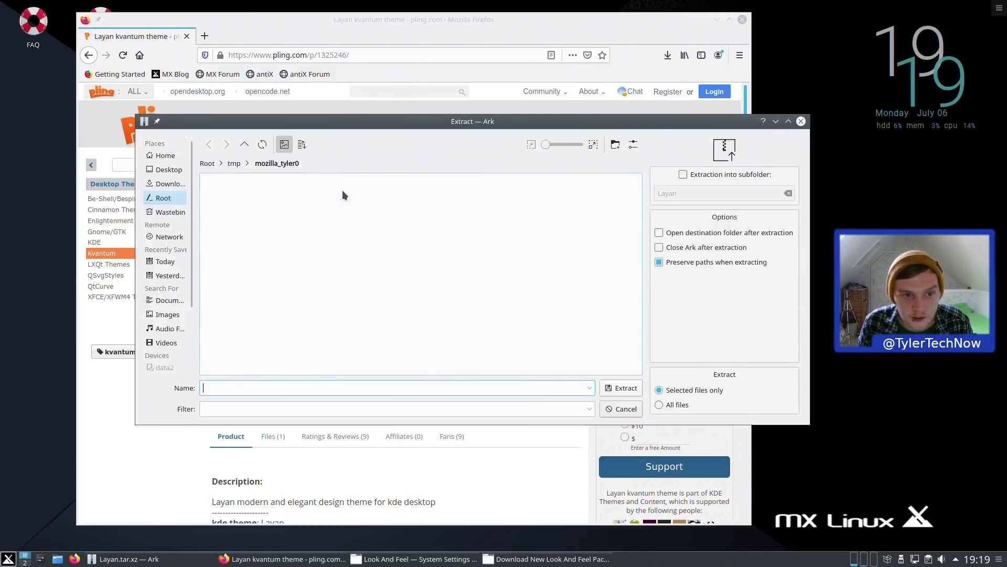
click(165, 156)
click(171, 185)
click(625, 388)
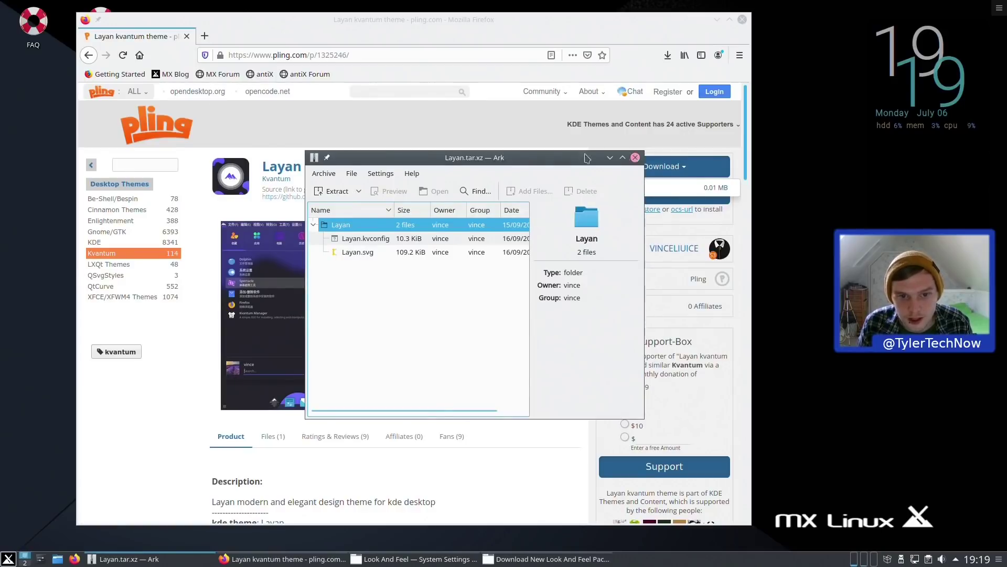
click(635, 158)
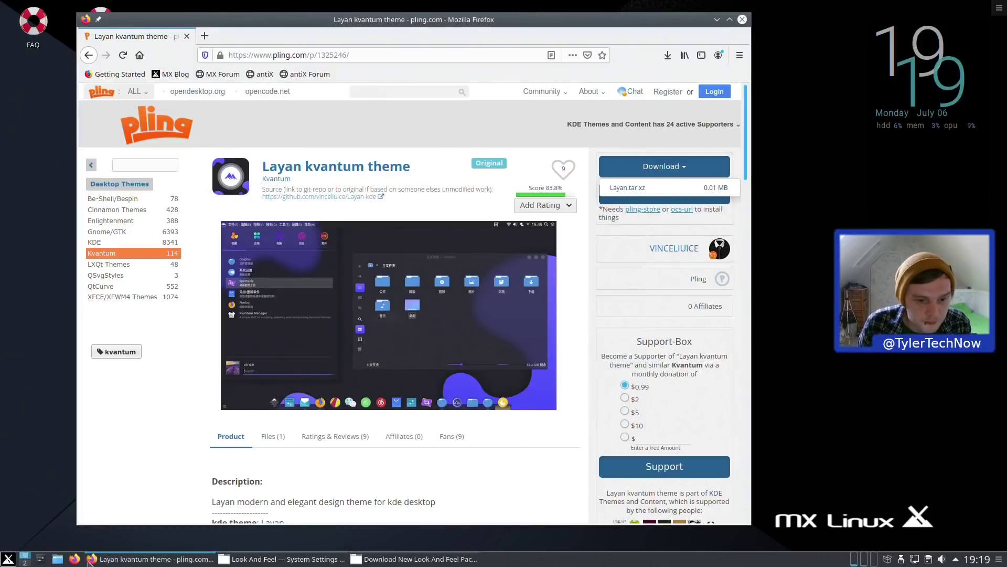
- Close the Get New Looks downloader and the Look And Feel settings
click(301, 560)
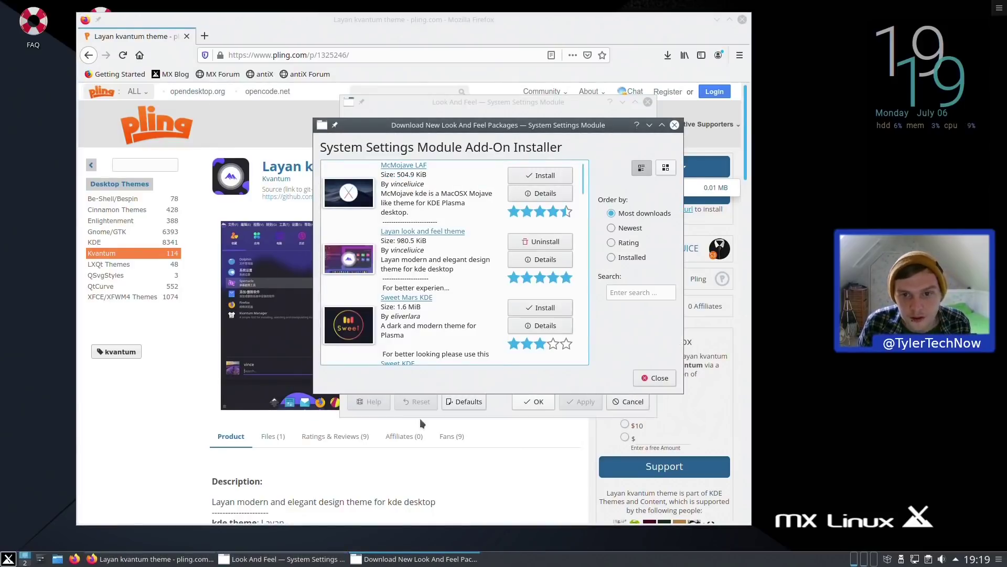
click(675, 125)
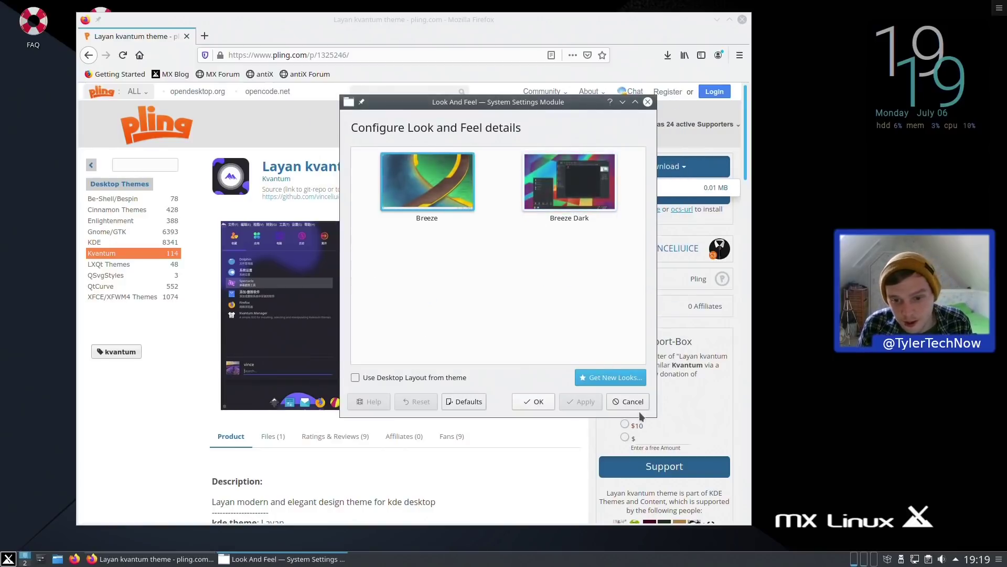
click(629, 401)
- Reopen Look And Feel via a 'theme' search, select Layan and apply it
click(8, 558)
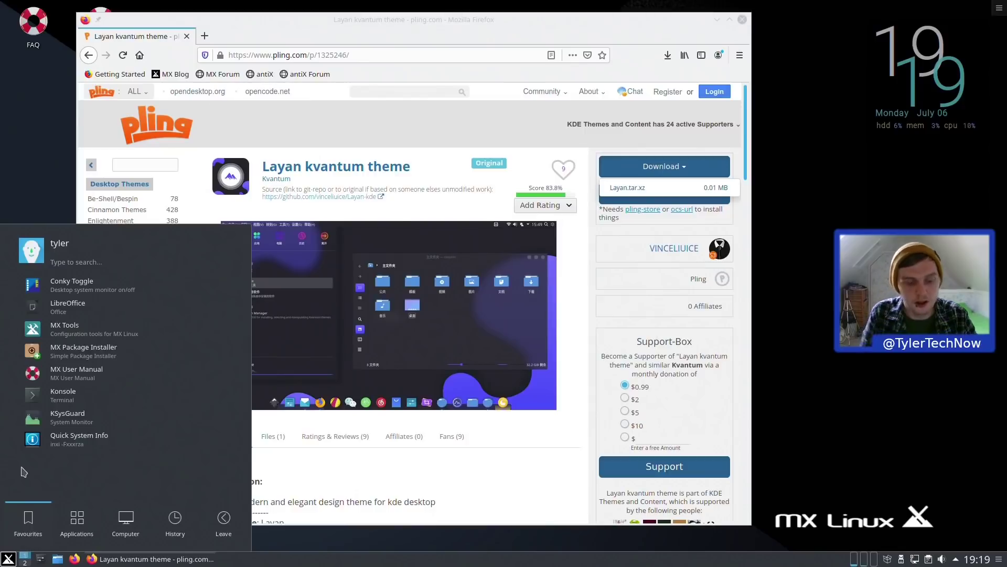
text(theme)
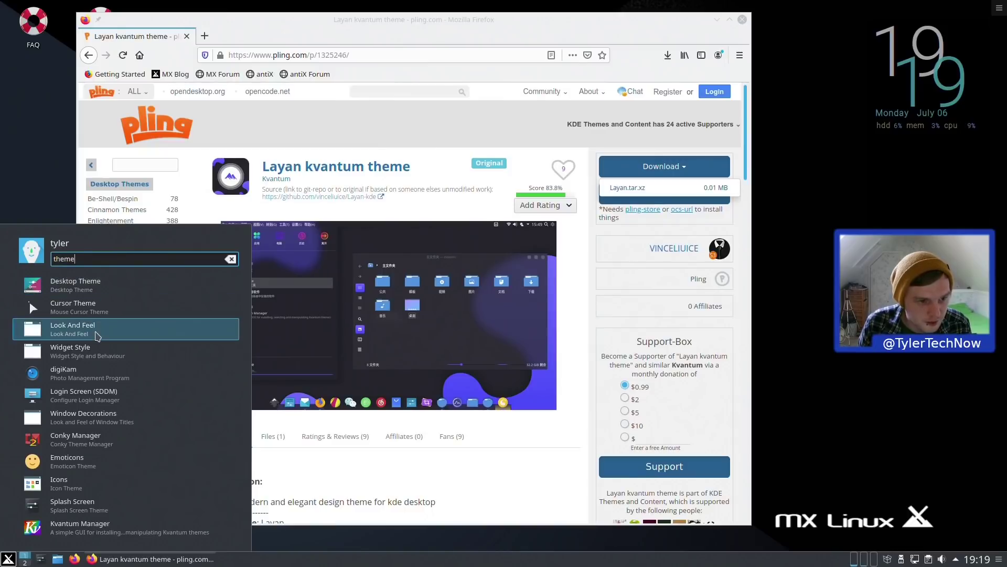
click(94, 331)
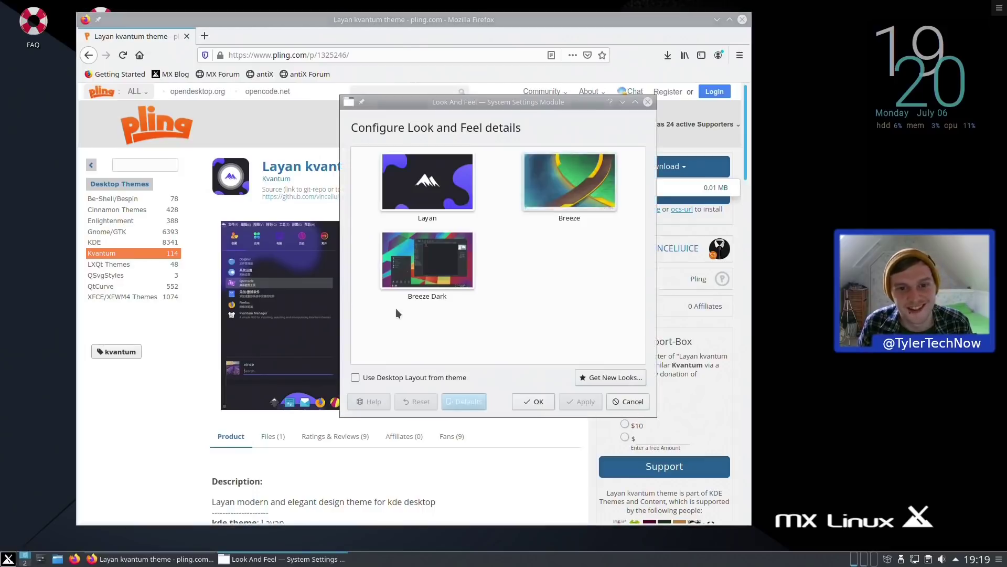
click(420, 196)
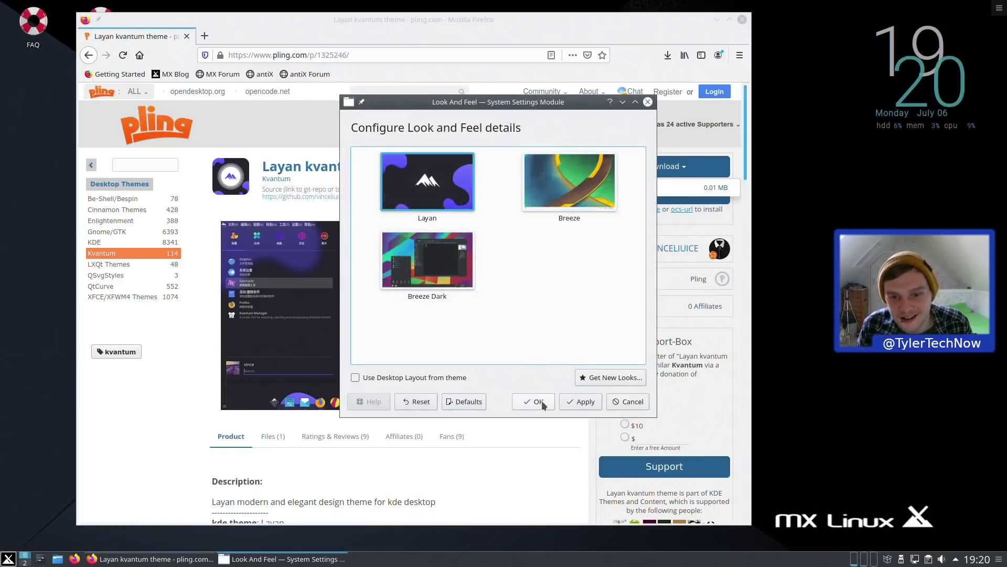
click(584, 403)
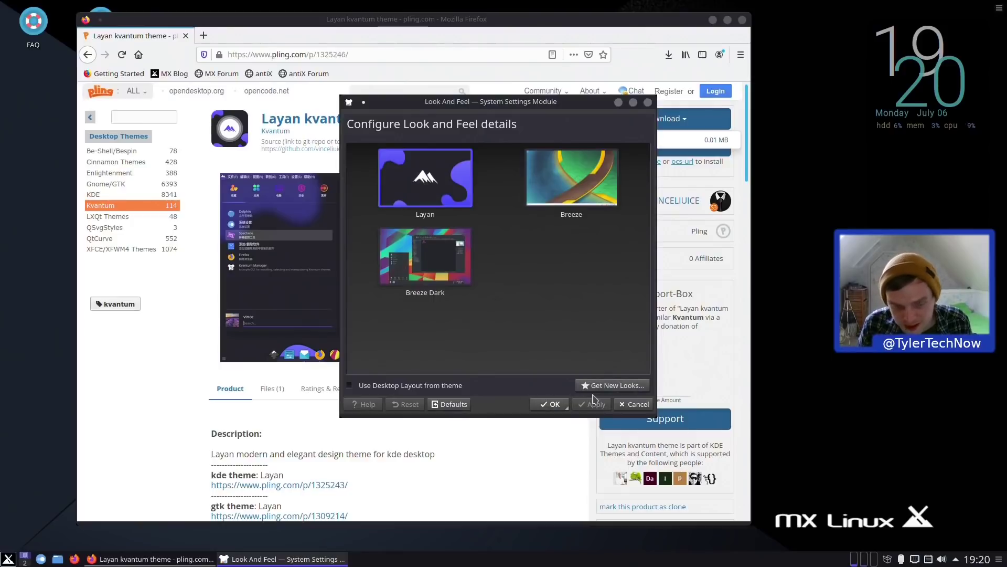
- Launch Kvantum Manager and install the Layan theme from the ~/Downloads/Layan folder
click(9, 560)
text(kvantum)
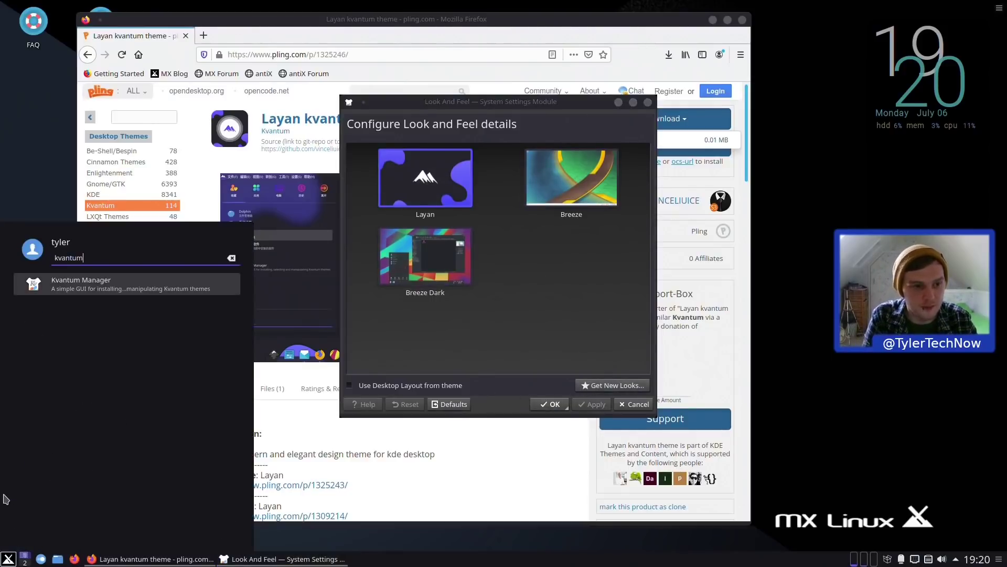
key(Return)
drag(792, 329, 418, 241)
click(375, 321)
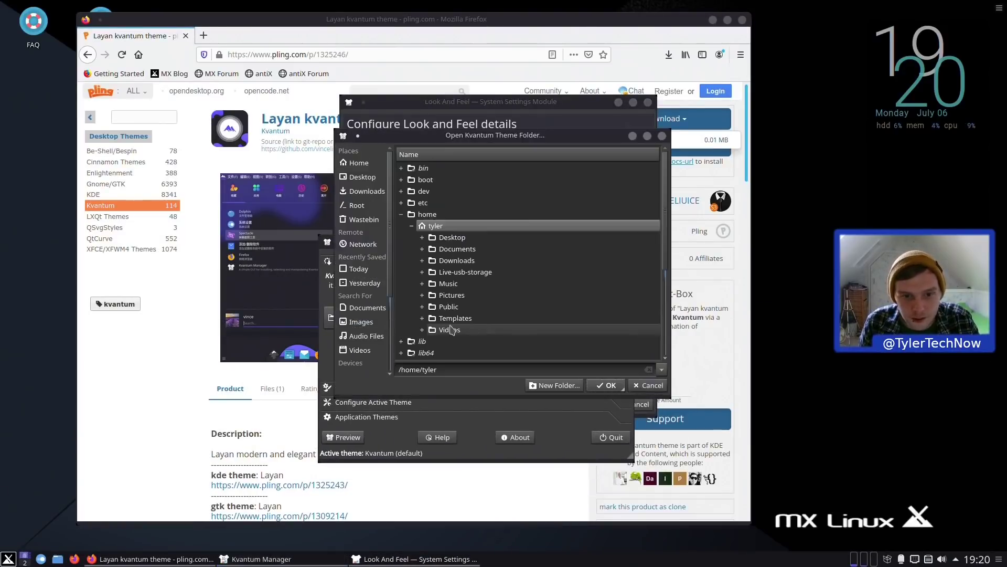
click(422, 260)
click(452, 272)
click(606, 385)
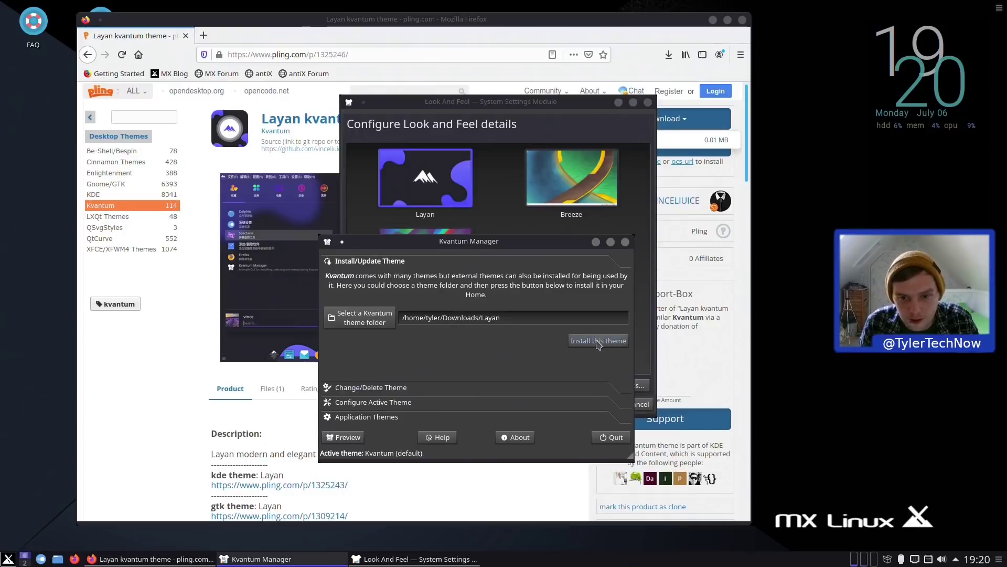
click(598, 341)
- Choose Layan under Change/Delete Theme and make it the active Kvantum theme, then minimise Firefox
click(367, 388)
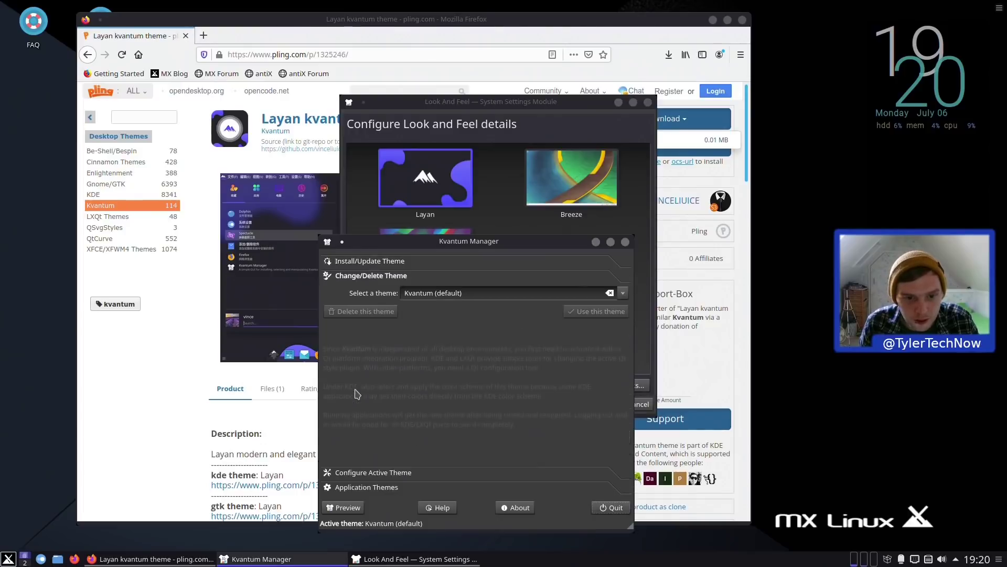
click(621, 293)
scroll(503, 376, down, 4)
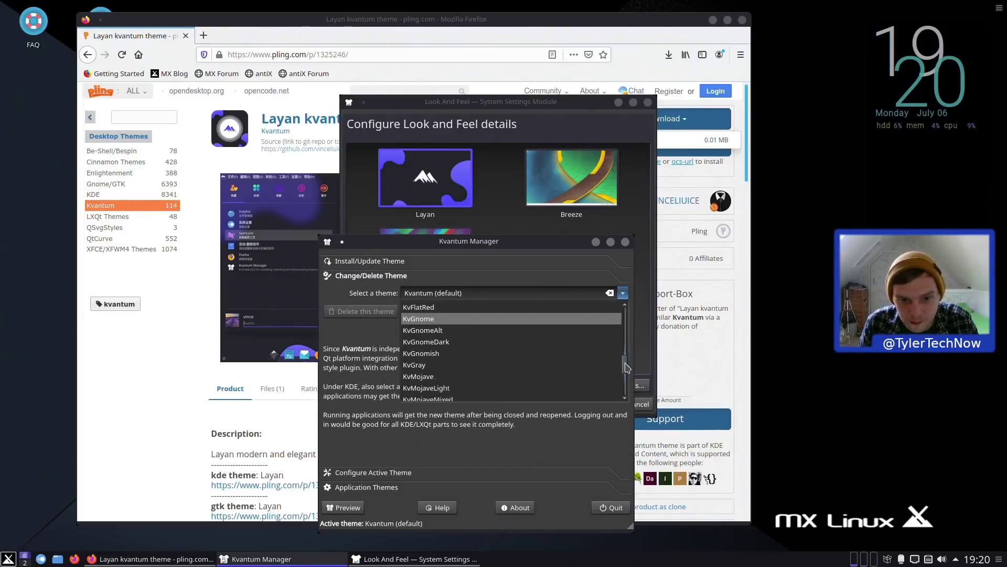
scroll(625, 371, down, 3)
click(430, 388)
click(594, 311)
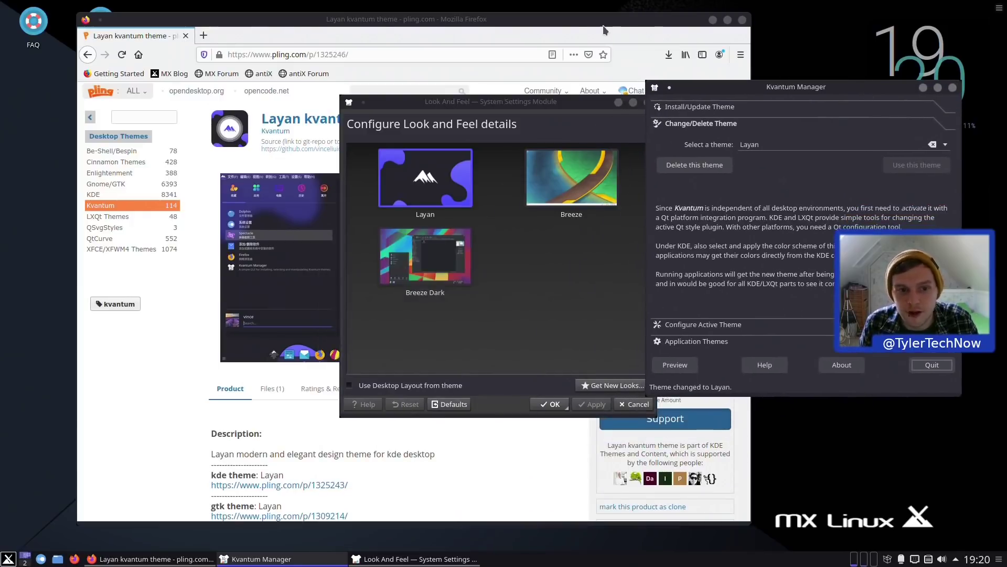
click(712, 19)
- Preview the Layan theme in Dolphin, then close Dolphin, the Look And Feel settings and Kvantum Manager
click(57, 559)
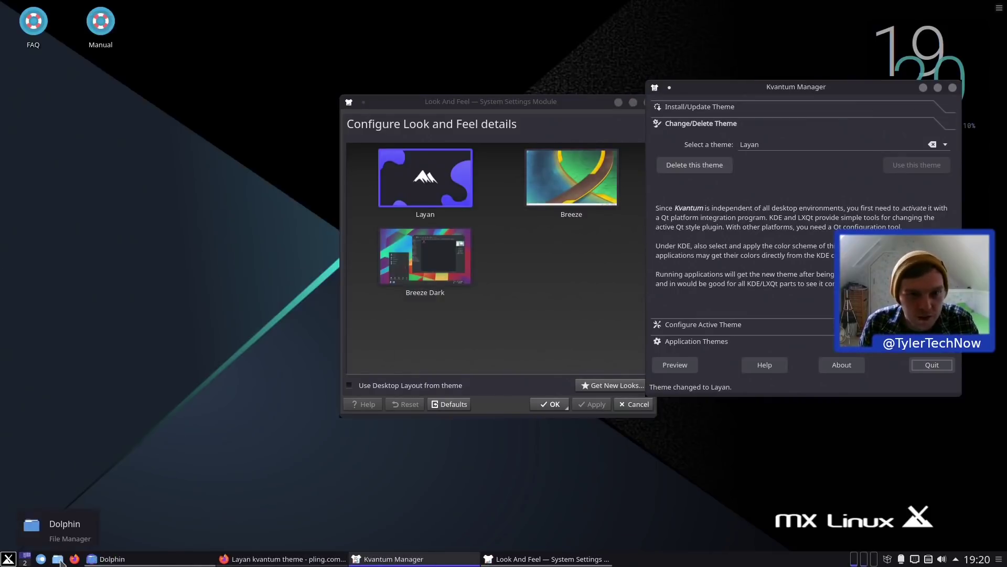
drag(242, 275, 314, 26)
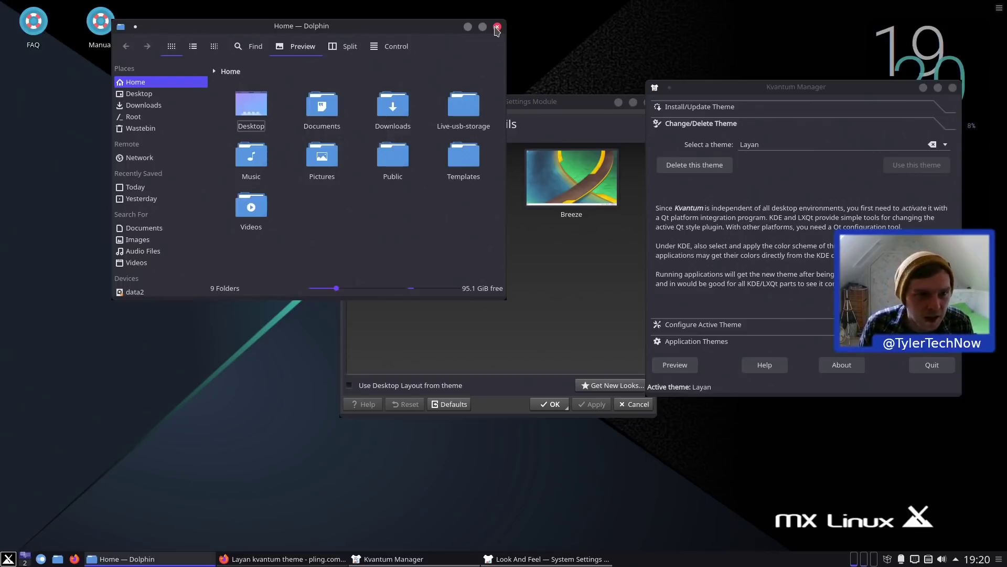
click(497, 28)
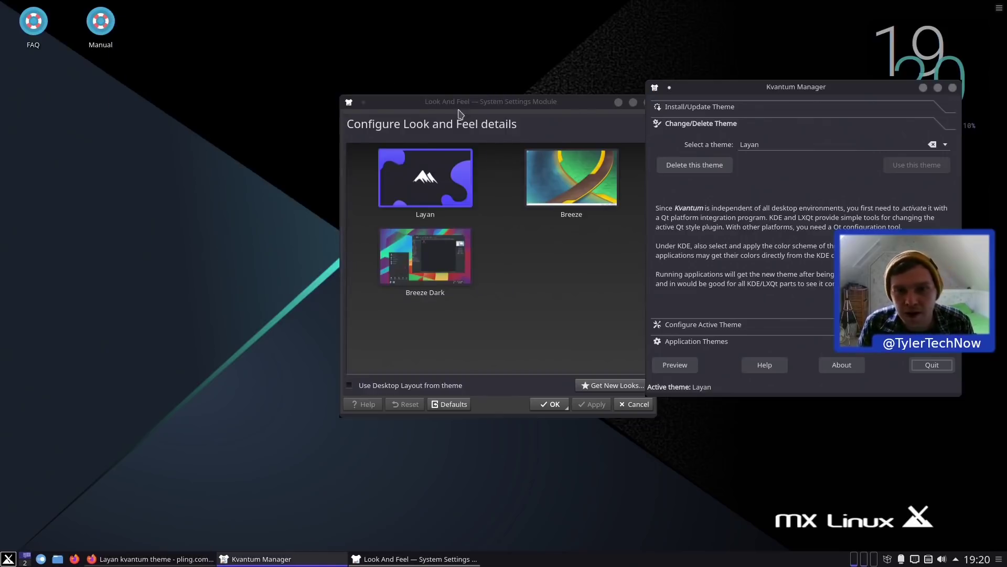
click(449, 89)
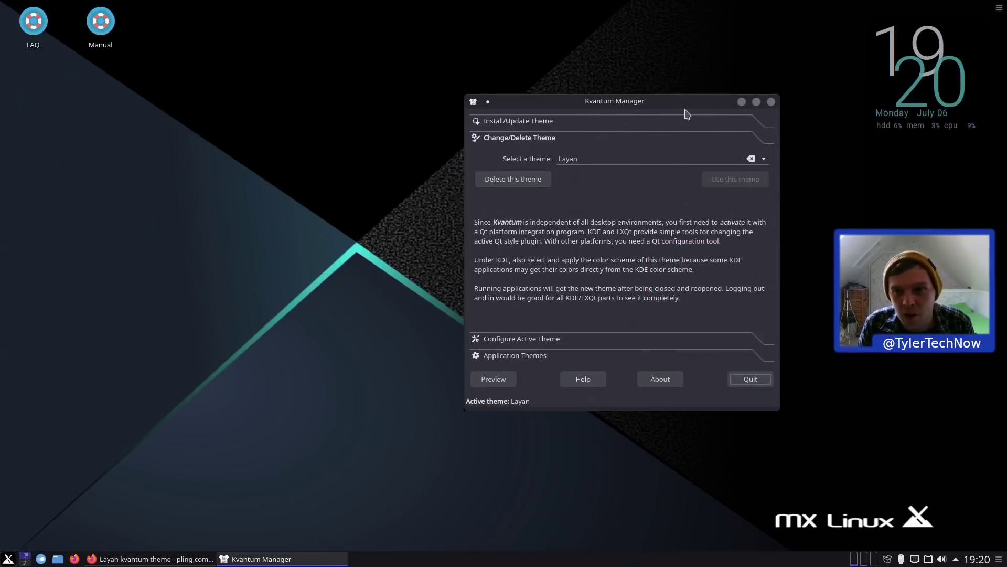
click(770, 102)
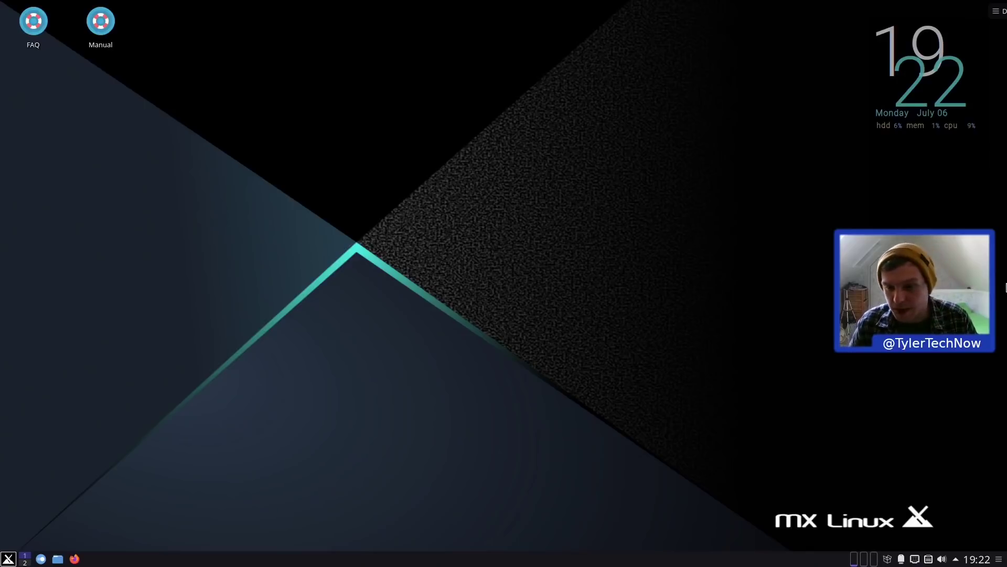
- Launch the Konsole terminal from the application launcher
click(8, 558)
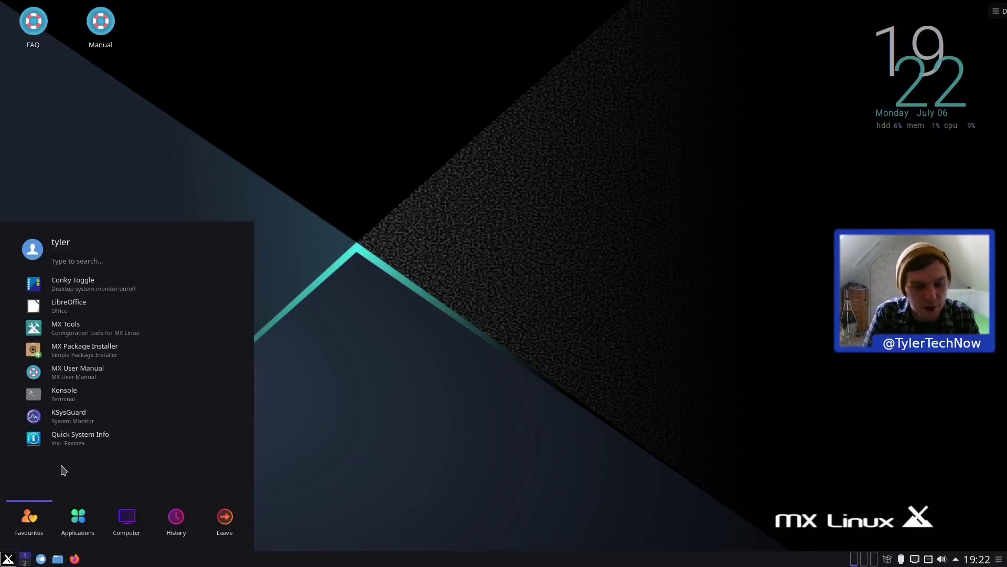
text(kons)
key(Return)
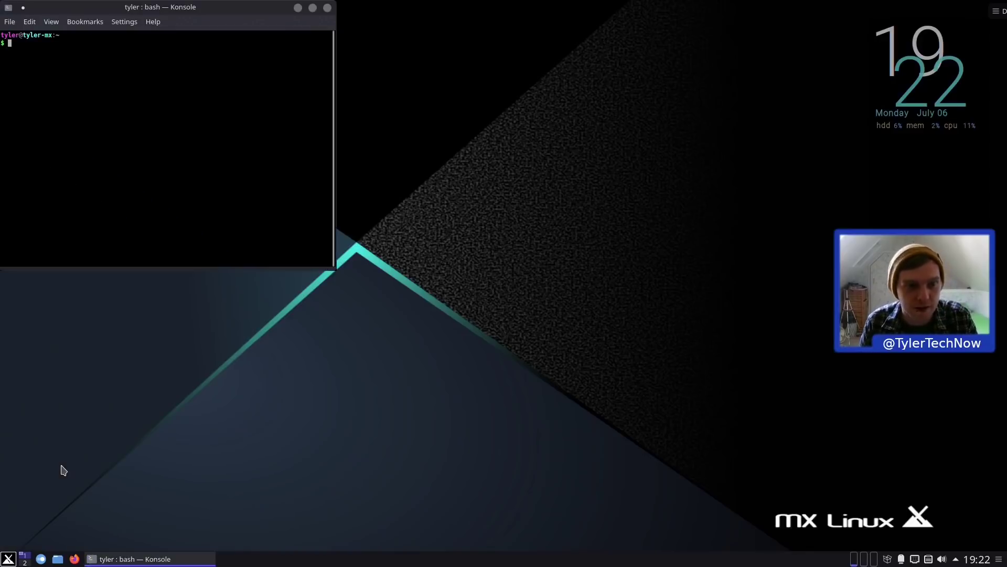
- Run htop to check memory use (about 704M of 31.4G), then quit to the prompt
text(htop)
key(Return)
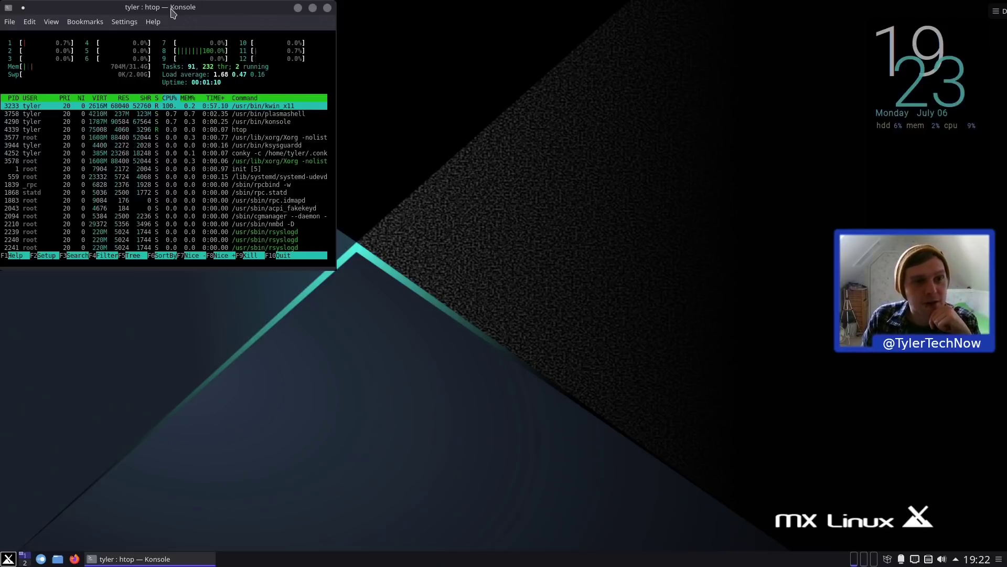
drag(173, 12, 508, 171)
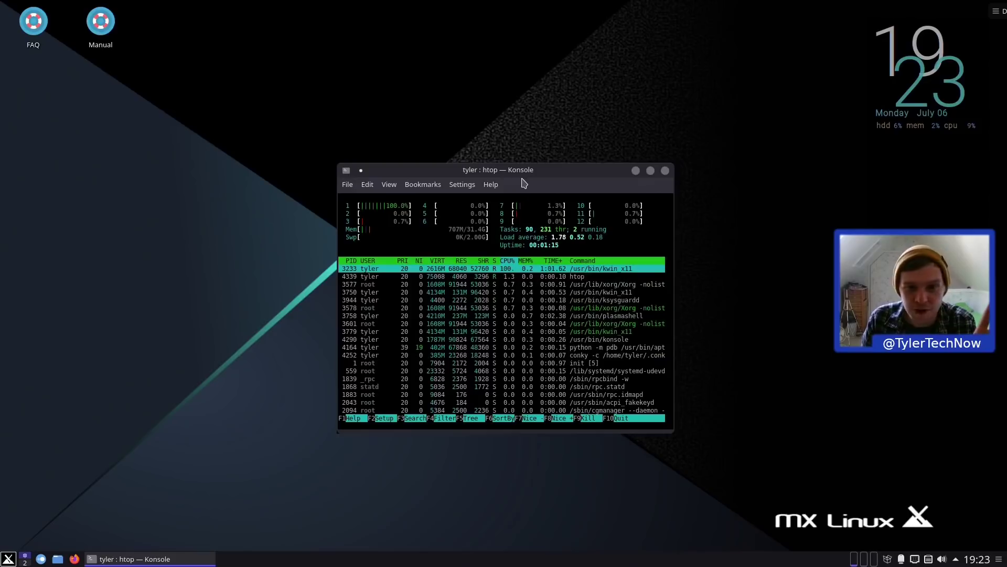
key(q)
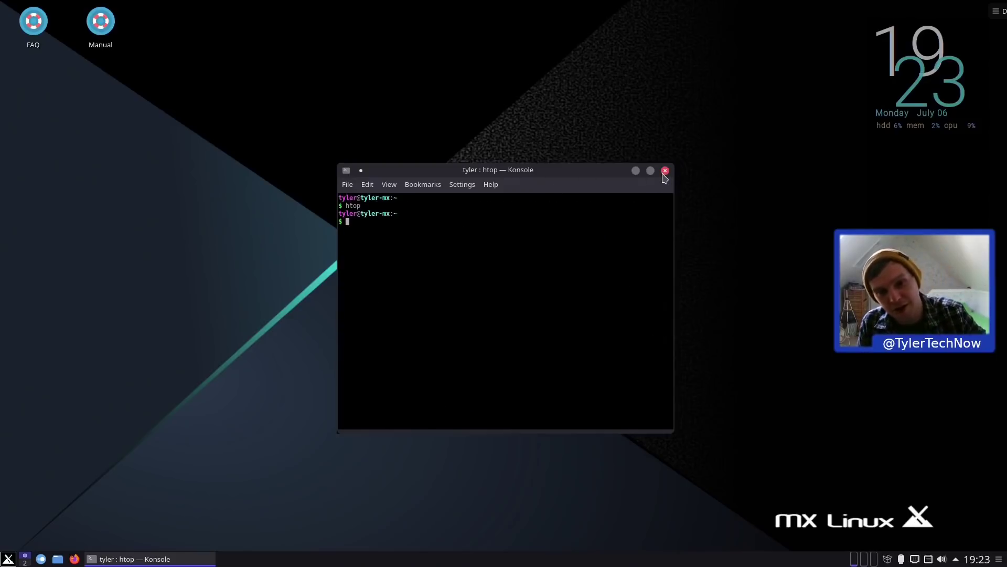